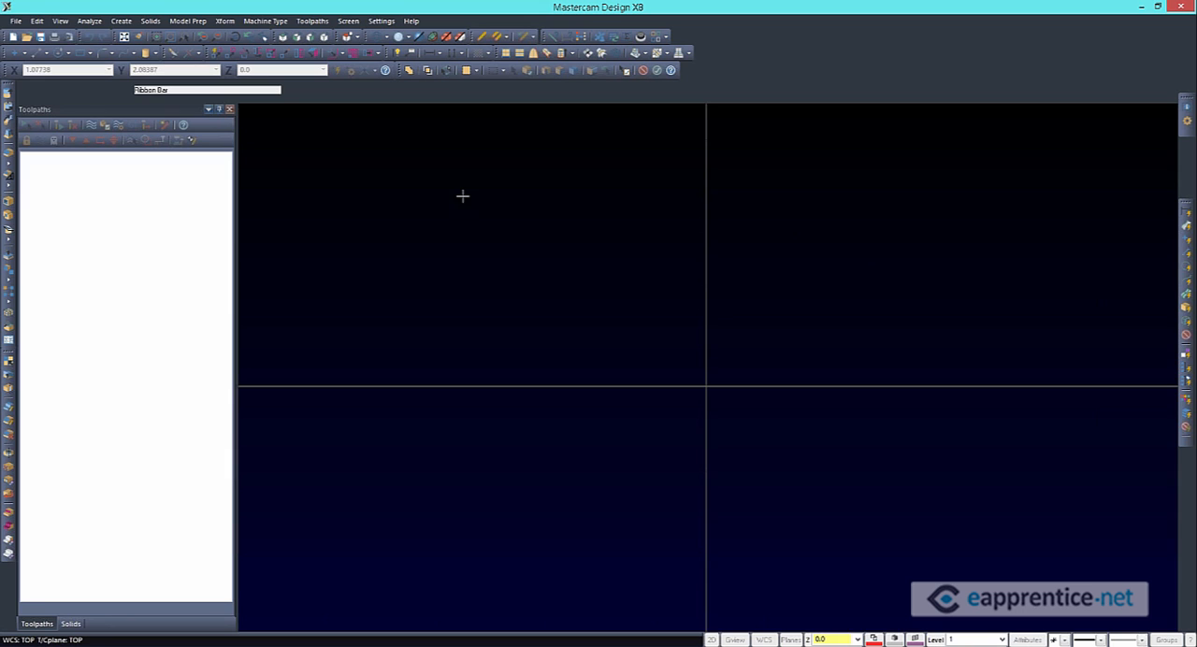
Add the GENERIC HAAS 3X MILL.MMD-8 machine definition to the mill machine menu list
left_click(261, 25)
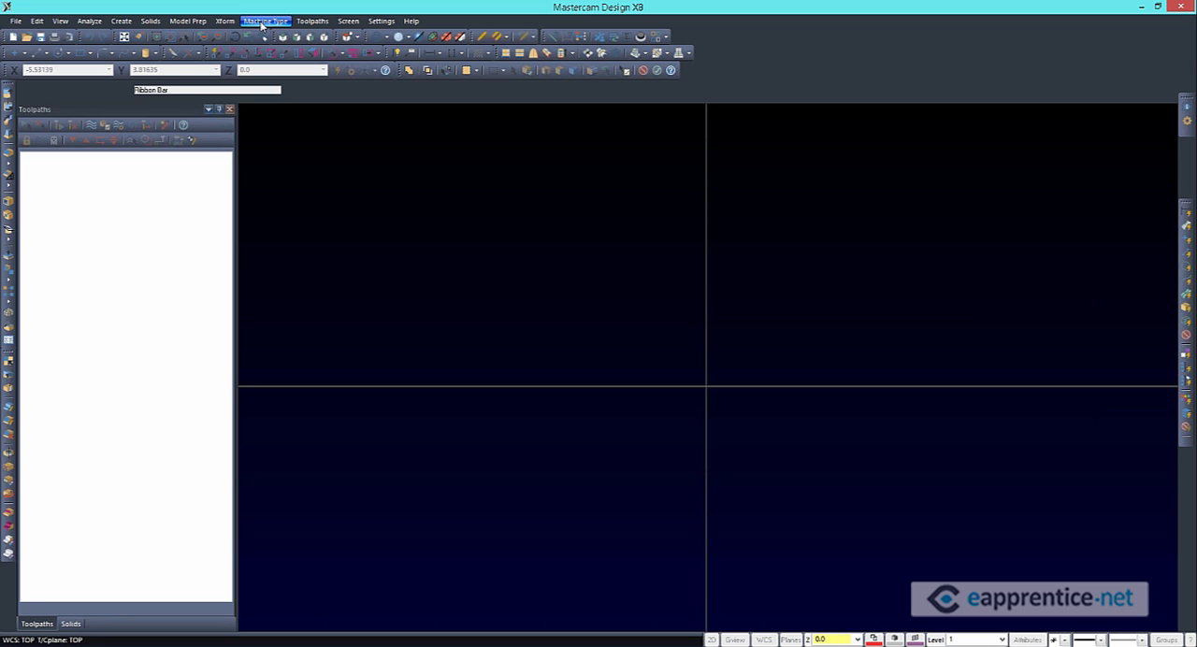
left_click(261, 25)
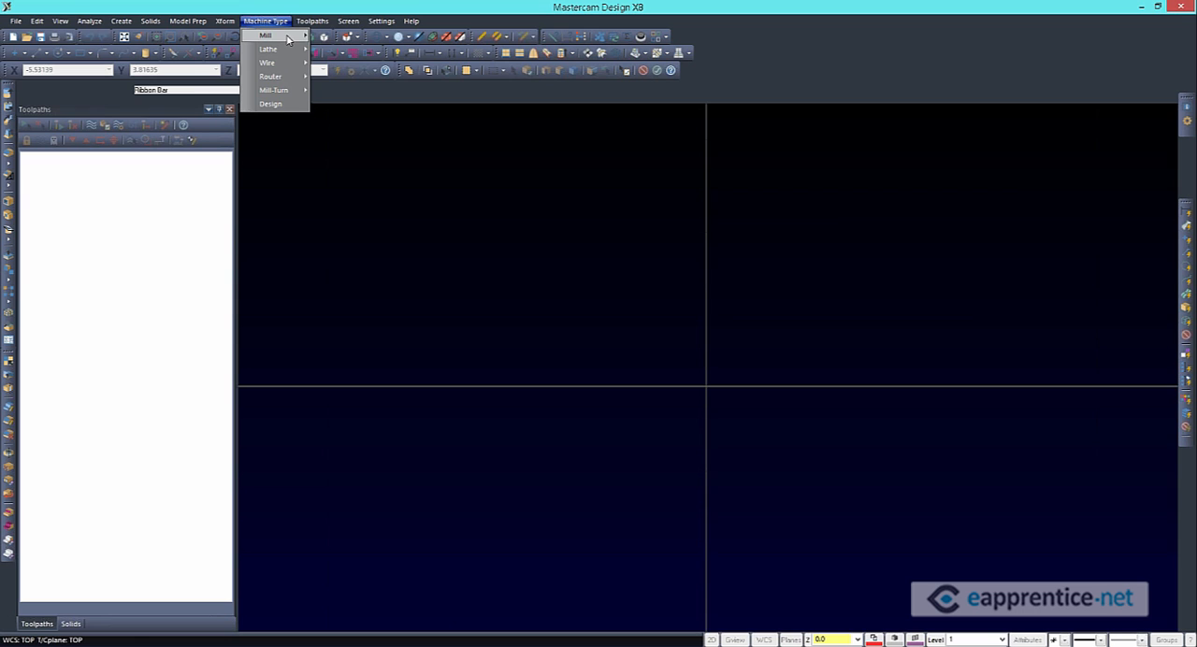
mouse_move(293, 37)
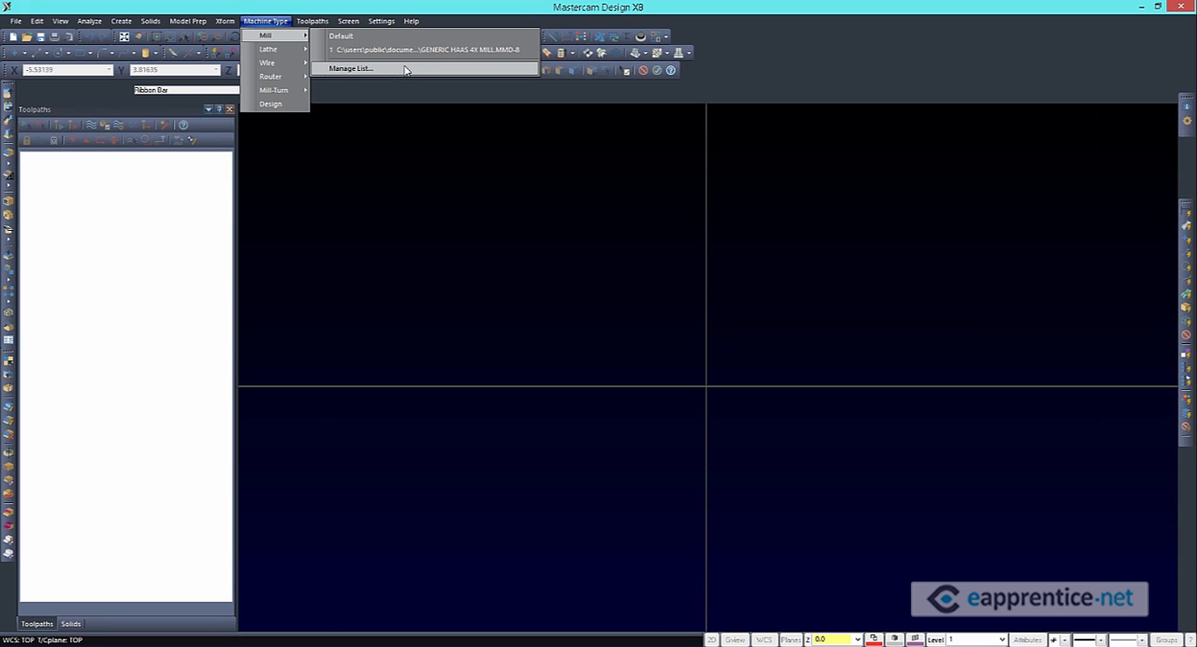
left_click(351, 69)
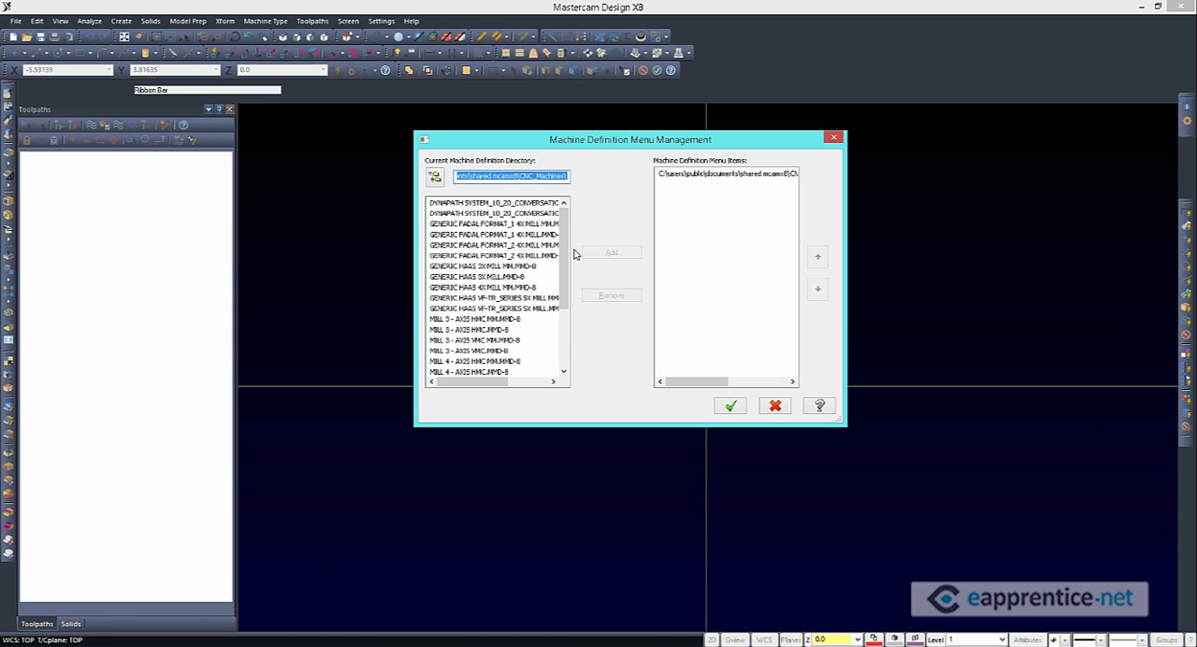
left_click(488, 278)
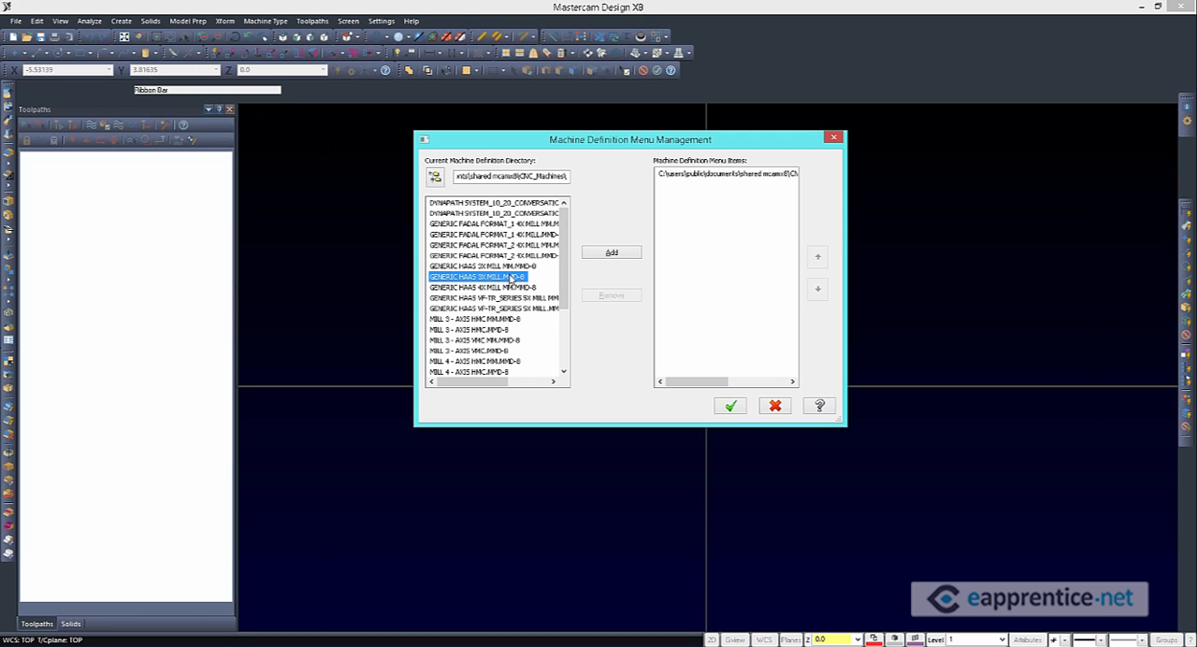
left_click(611, 254)
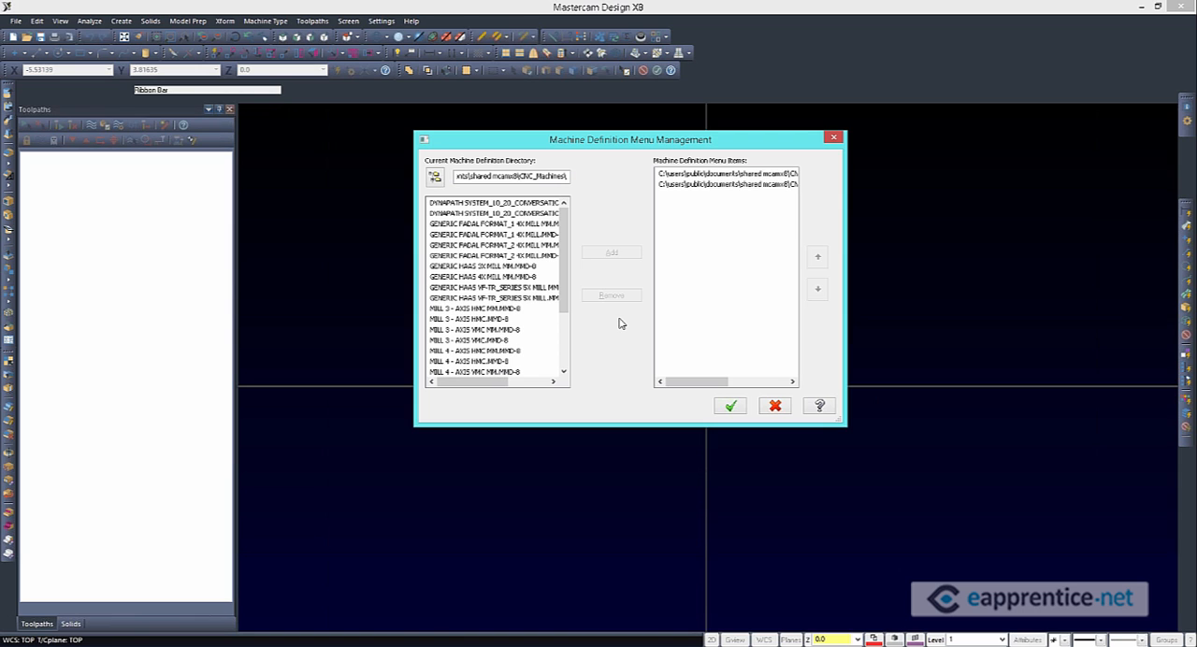
Move GENERIC HAAS 3X MILL.MMD-8 above the 4X mill in the machine menu items and accept the list
left_click(688, 184)
left_click(692, 175)
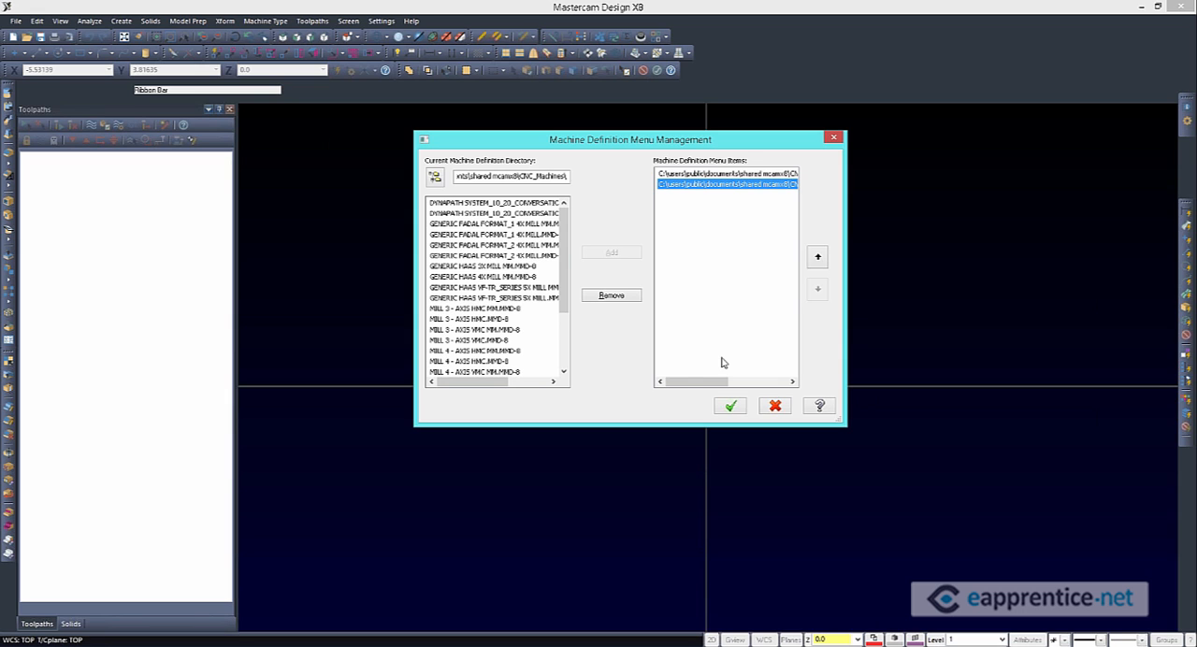
left_click_drag(702, 384, 762, 383)
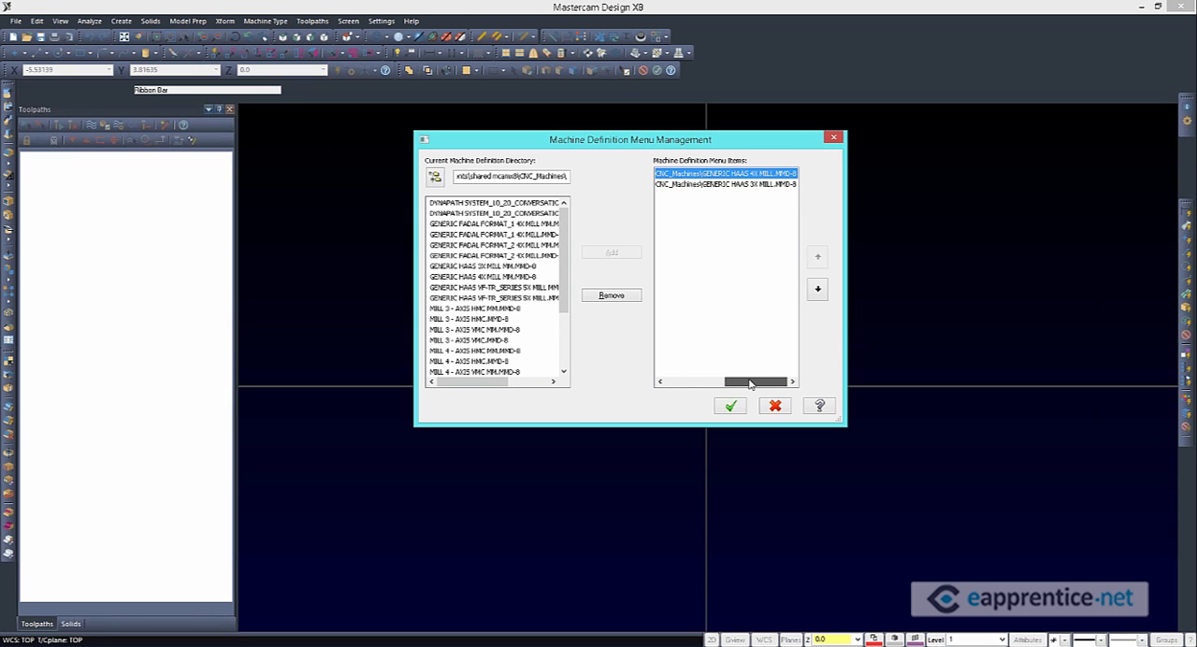
left_click(736, 184)
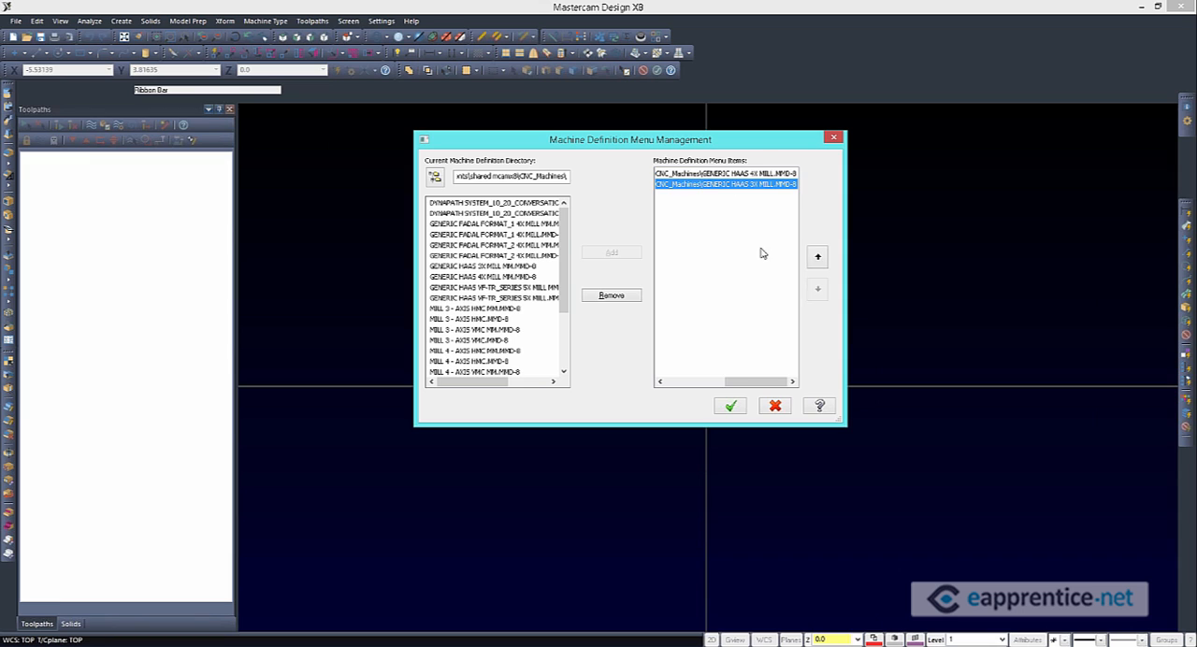
left_click(817, 259)
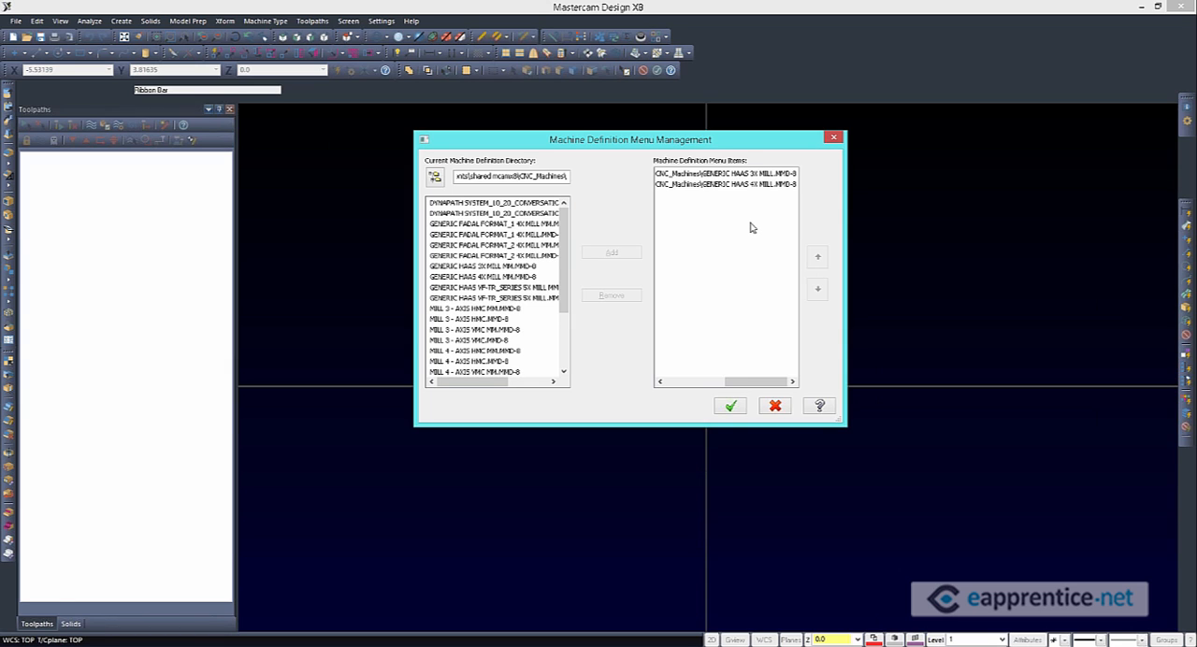
left_click(730, 406)
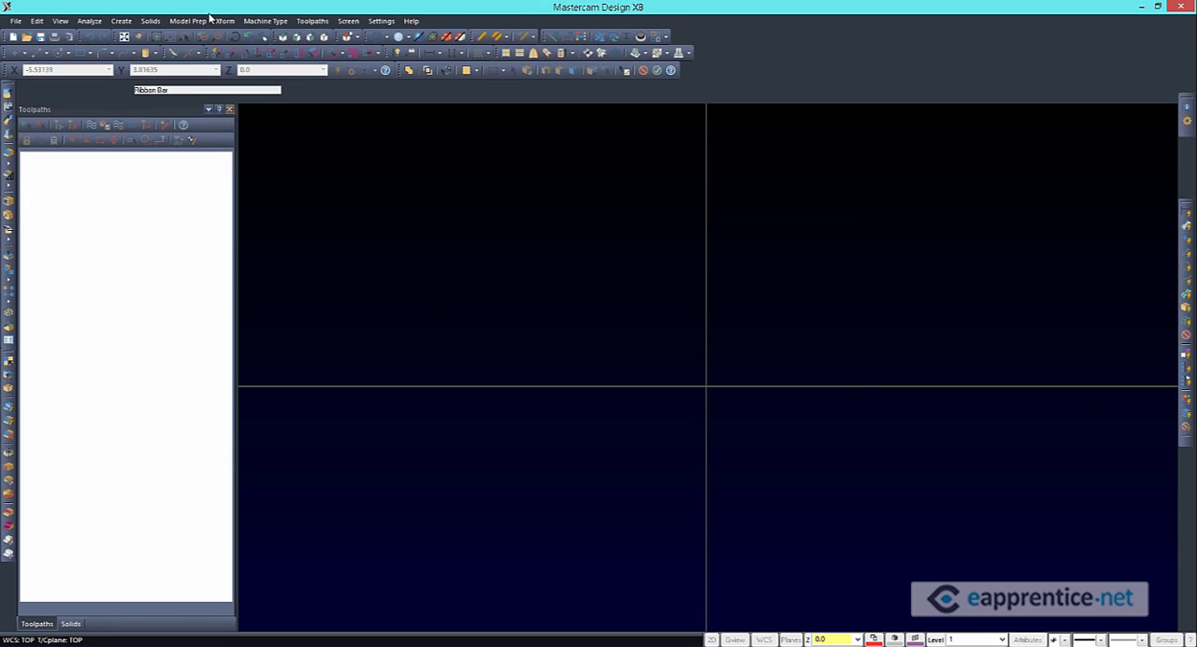
Load the GENERIC HAAS 3X MILL.MMD-8 mill as the active machine
left_click(264, 20)
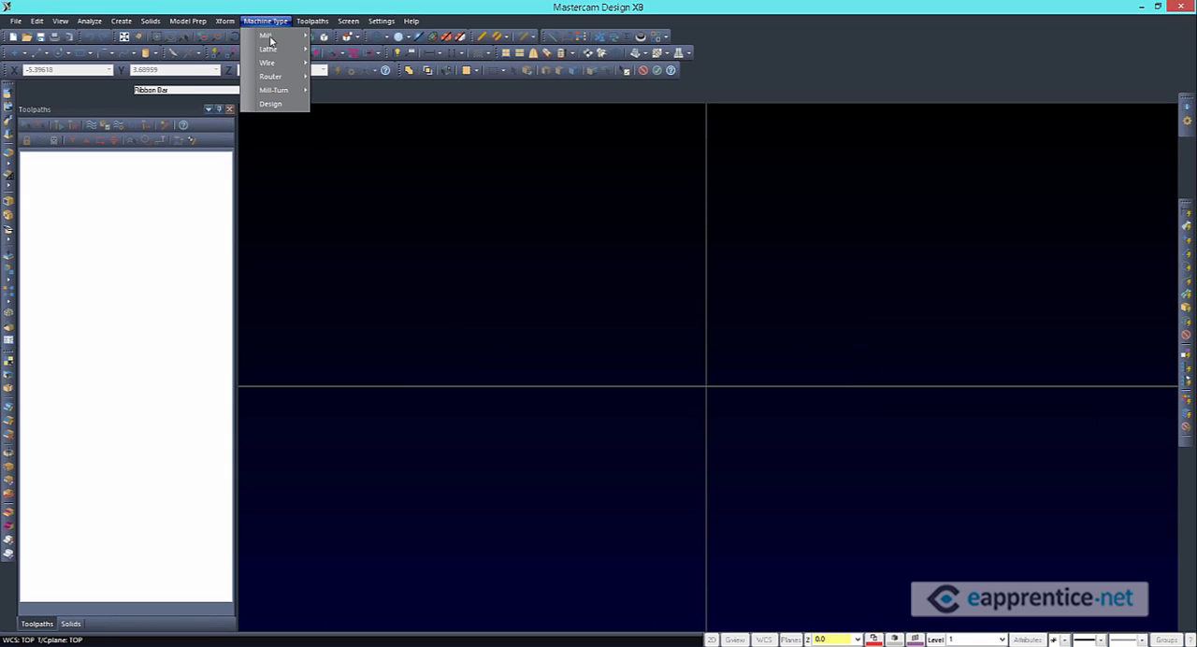
mouse_move(270, 37)
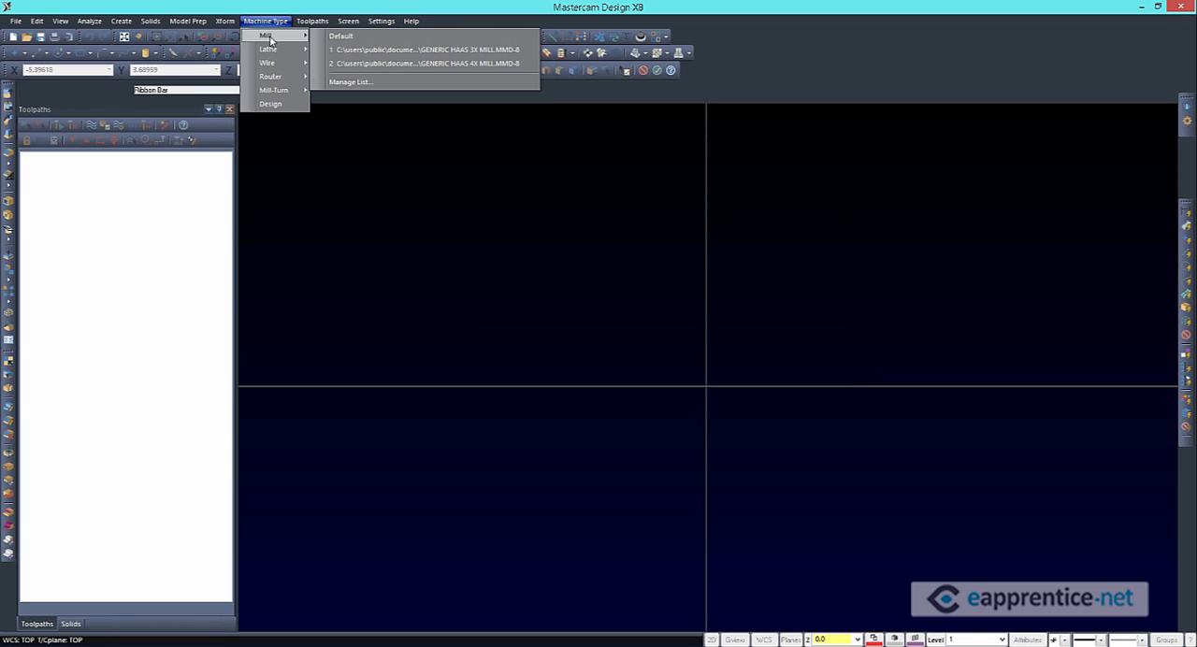
left_click(415, 49)
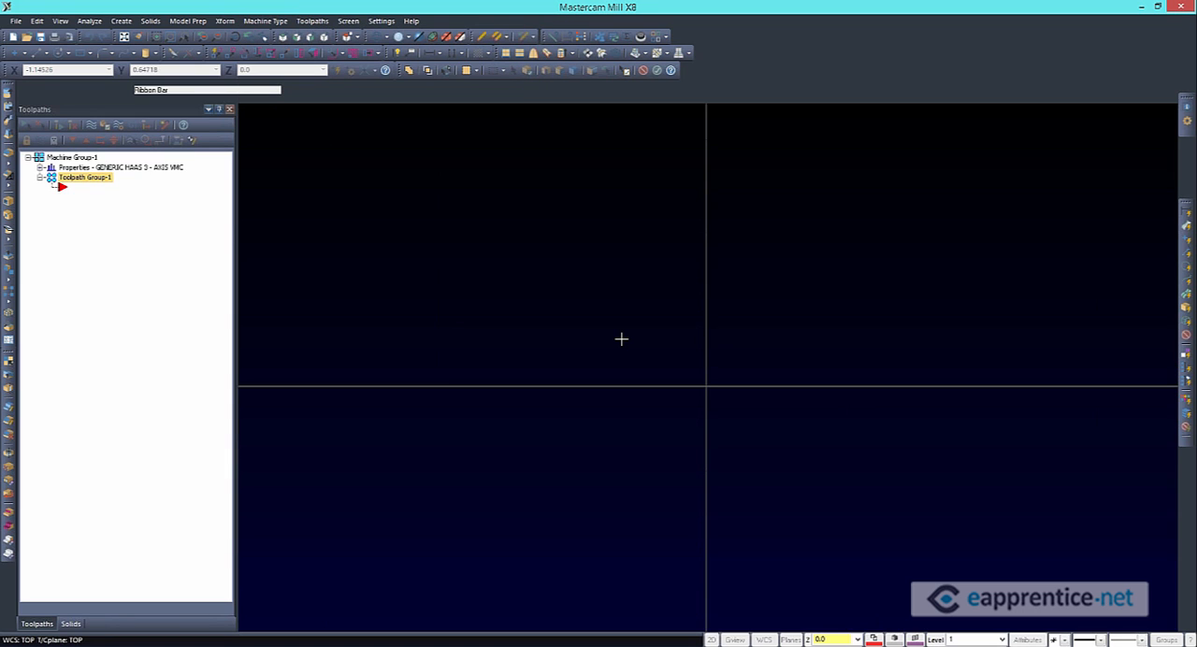
Open the Files properties of the new machine group to examine its machine, control and post file links
left_click(41, 167)
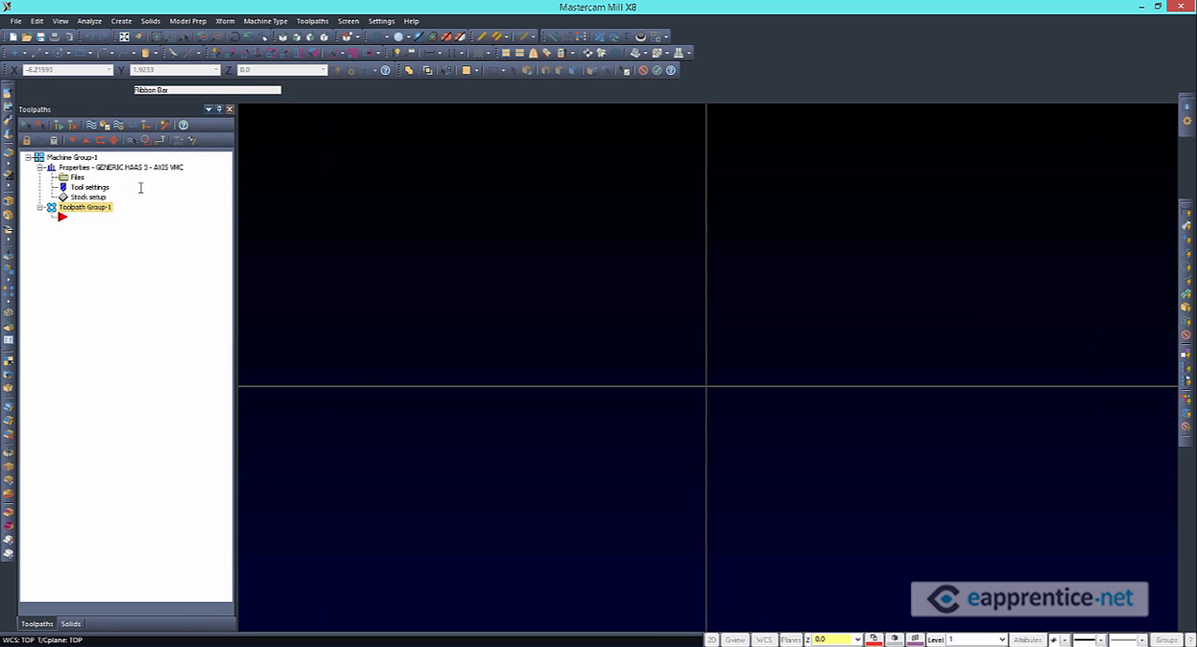
left_click(78, 178)
left_click_drag(285, 132, 832, 68)
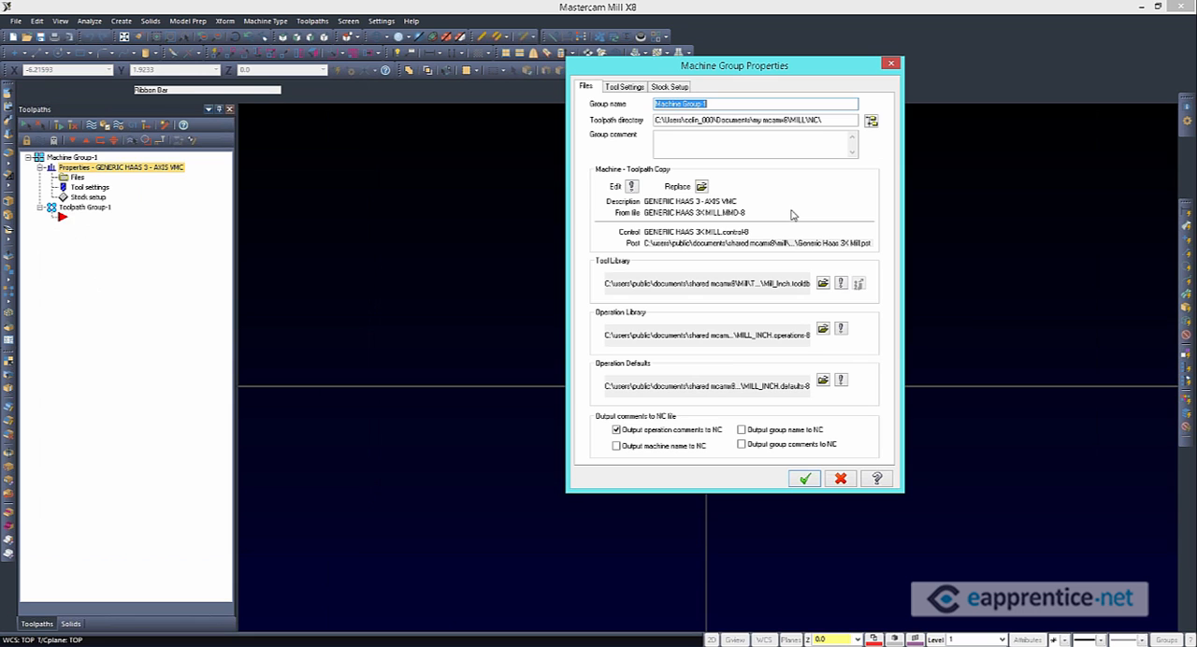
left_click_drag(796, 78, 654, 135)
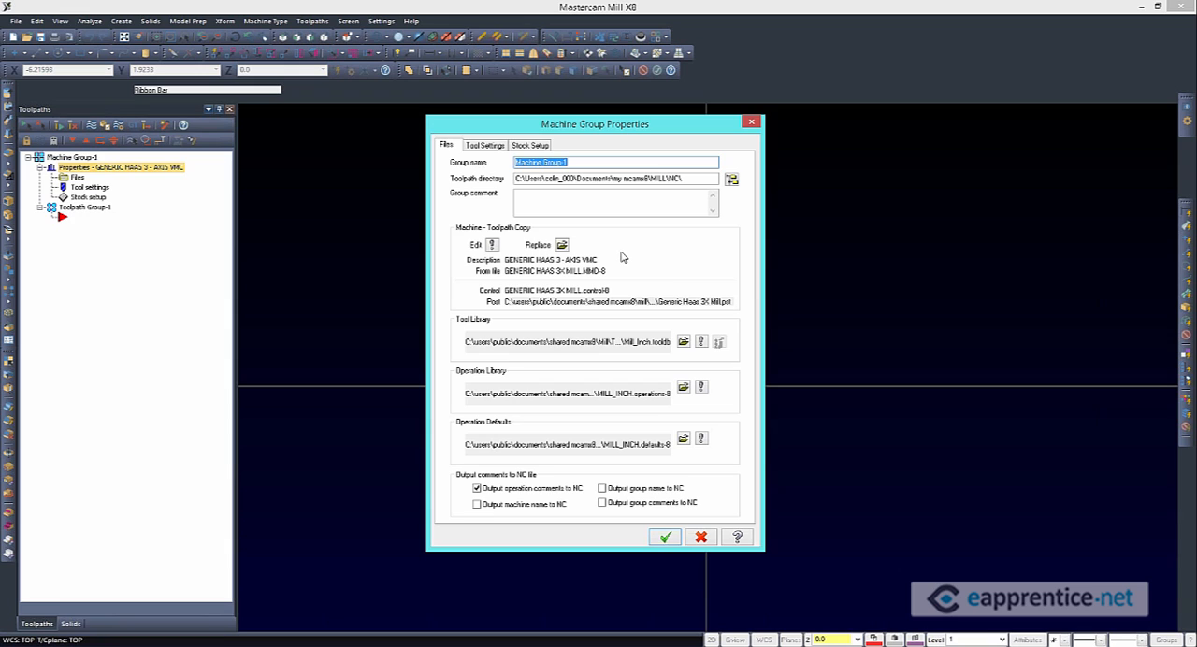
Open the machine group's local machine definition for editing and examine the table group's axes and mill machine table
left_click(493, 245)
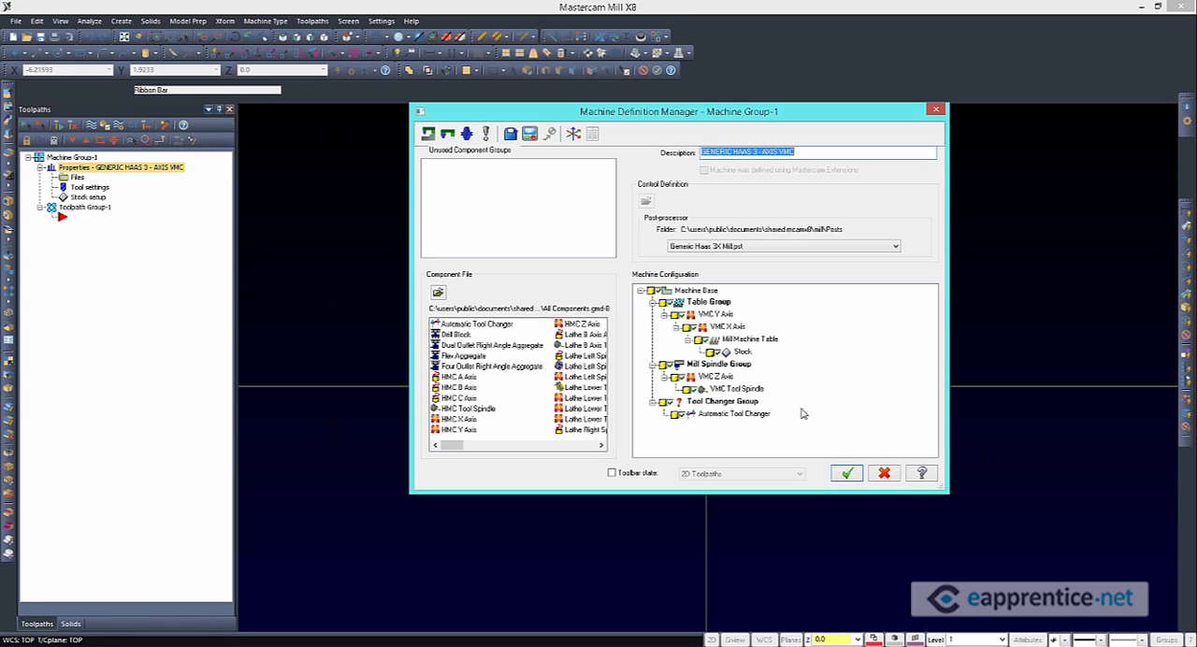
left_click(705, 304)
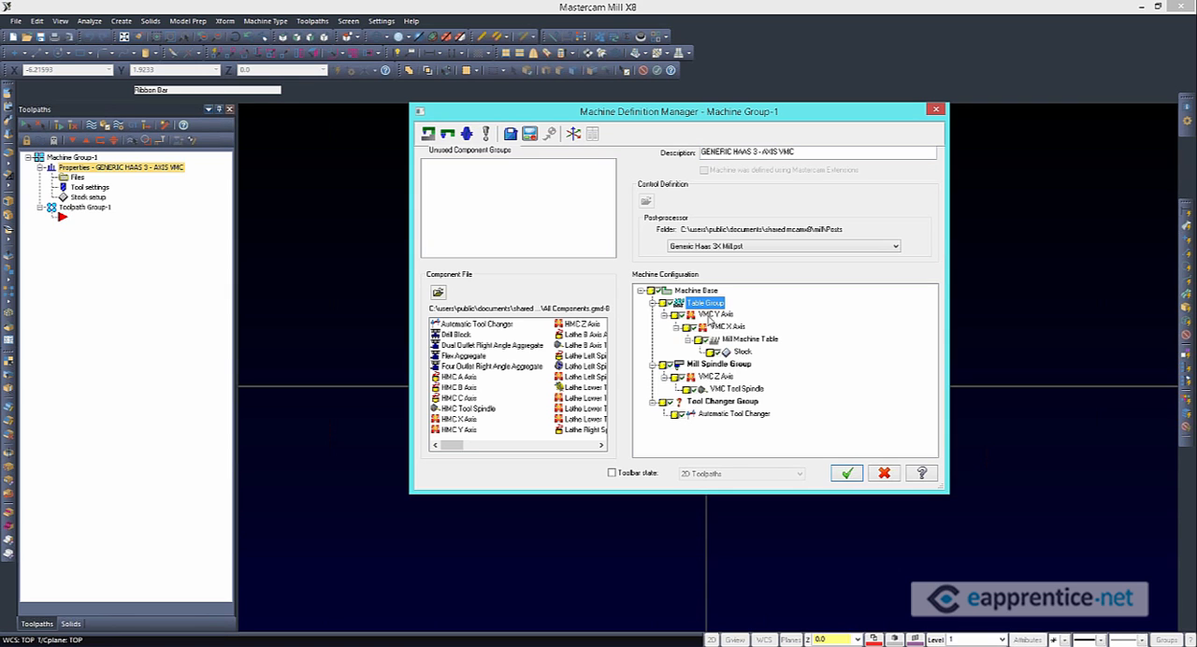
left_click(725, 327)
left_click(738, 340)
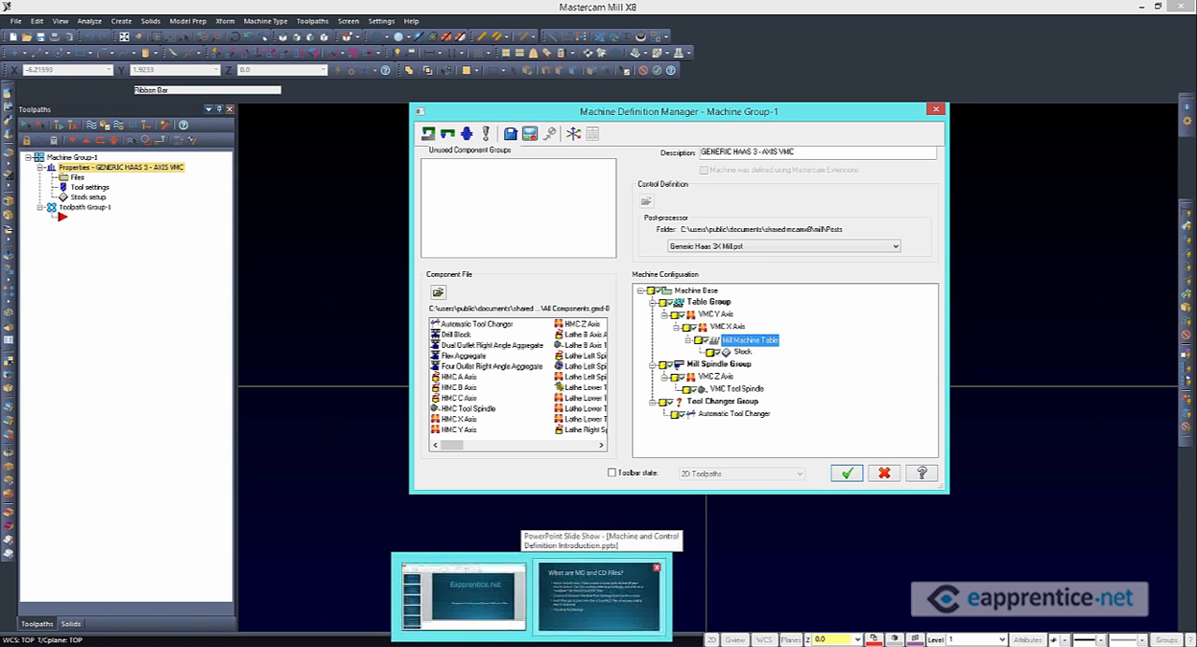
Switch to the PowerPoint slide show on machine and control definitions and advance to the "MD > CD > PST" slide
left_click(524, 589)
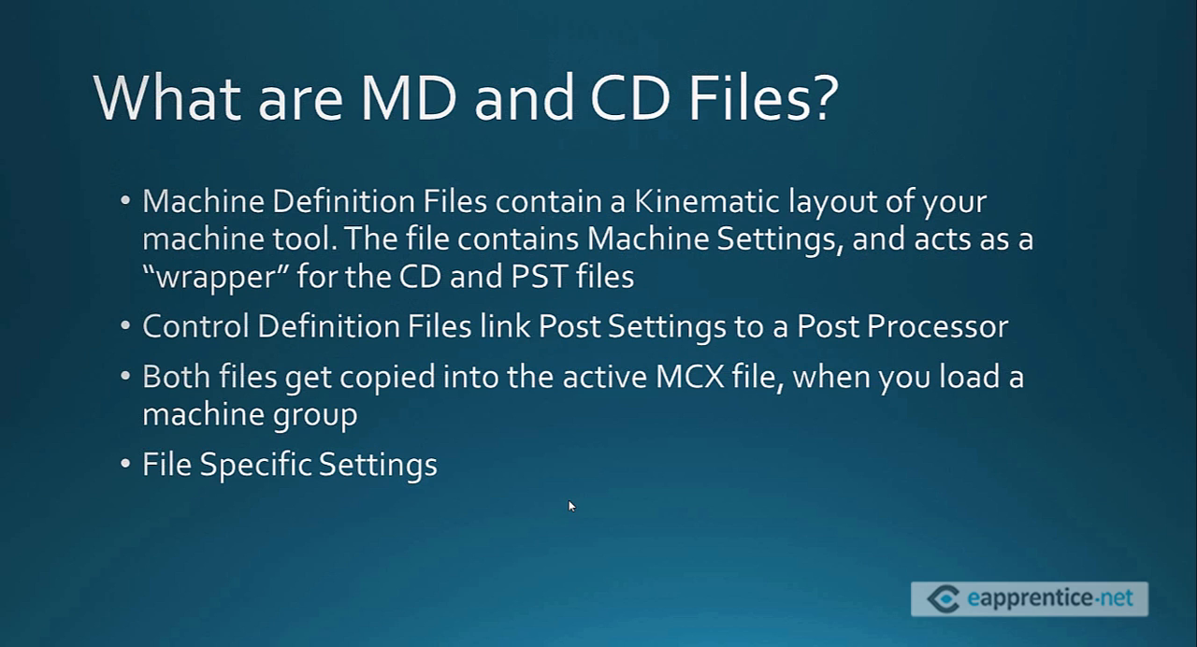
left_click(570, 506)
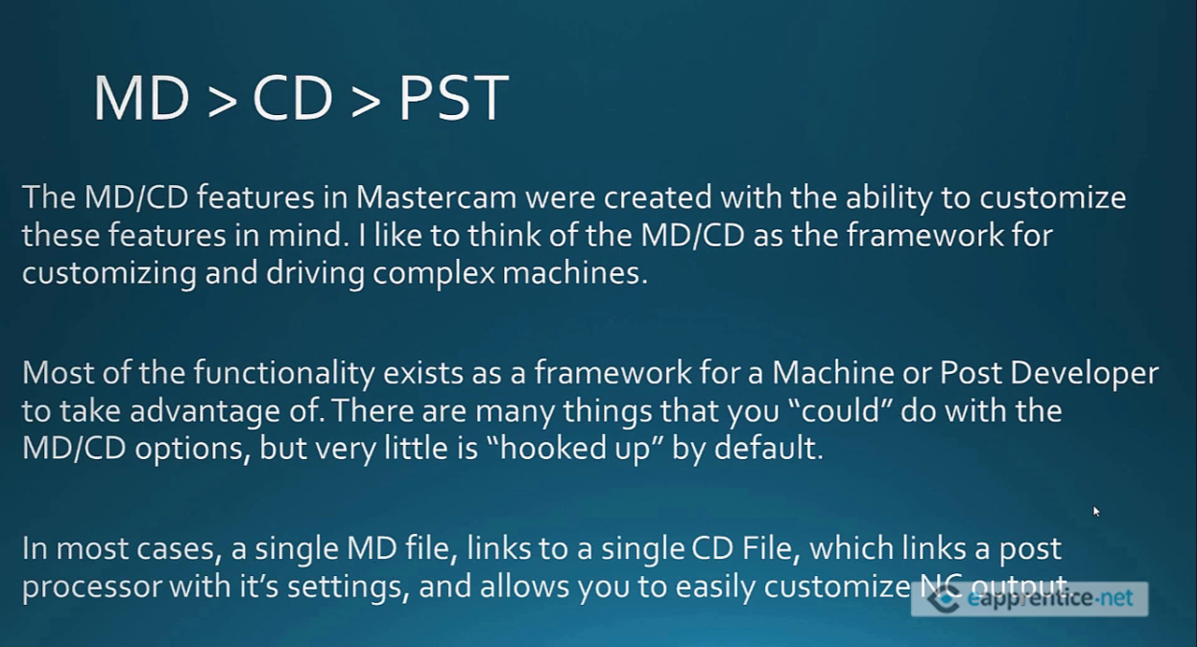
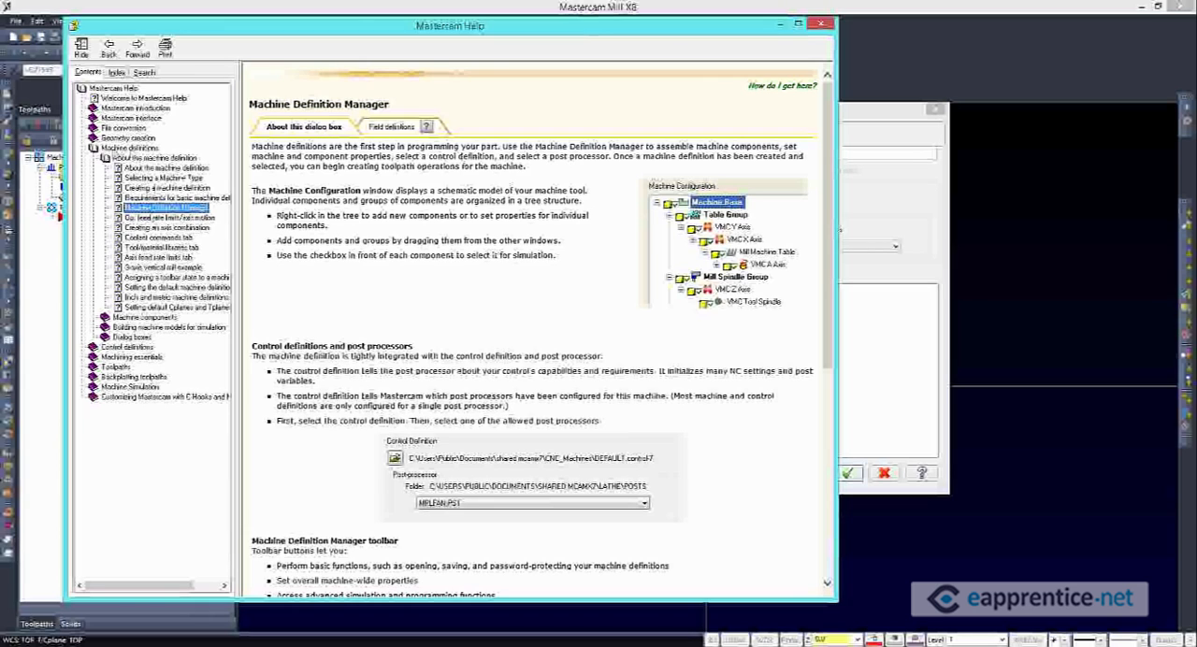
Select the "About the machine definition" topic group under Machine definitions in Mastercam Help
left_click(127, 148)
left_click(178, 158)
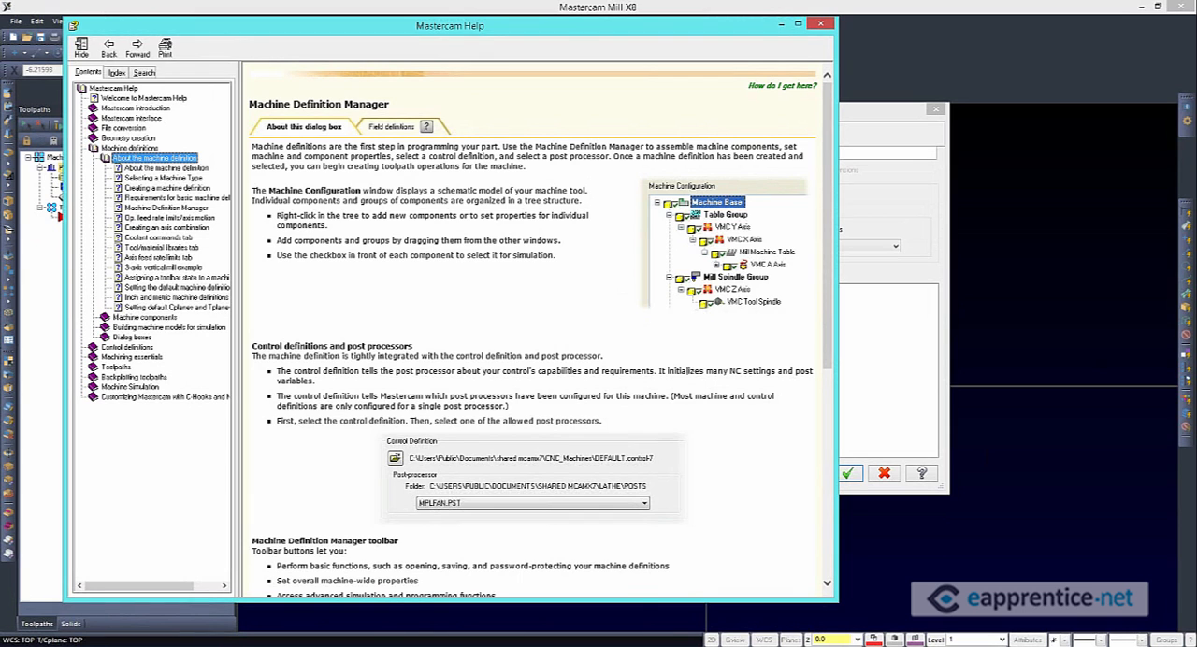
Switch to the Adobe Reader documentation portfolio, open "Working with MD & CD (updated).pdf" and go to its section on reloading a machine definition
mouse_move(500, 644)
left_click(566, 596)
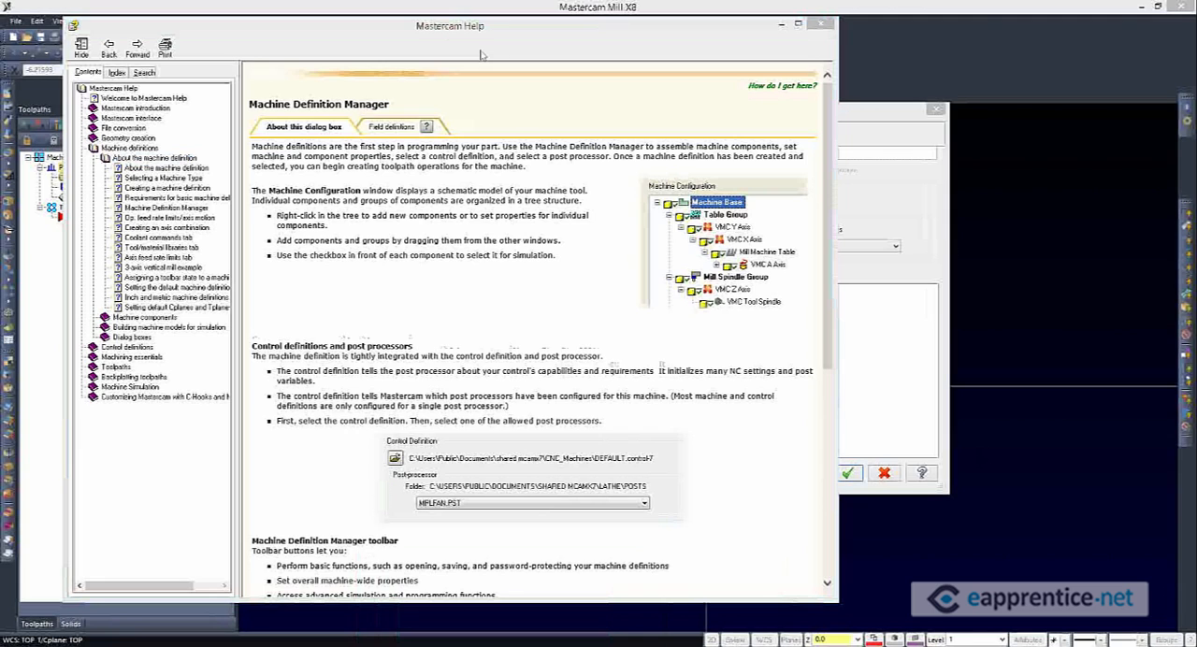
left_click(608, 237)
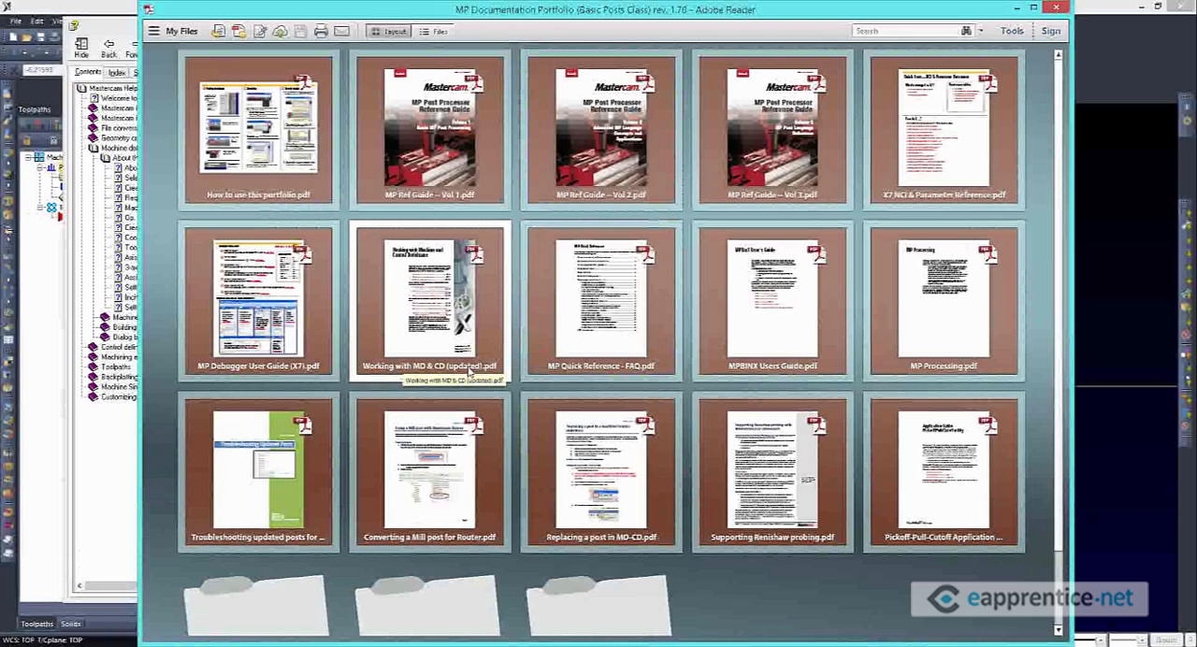
right_click(421, 286)
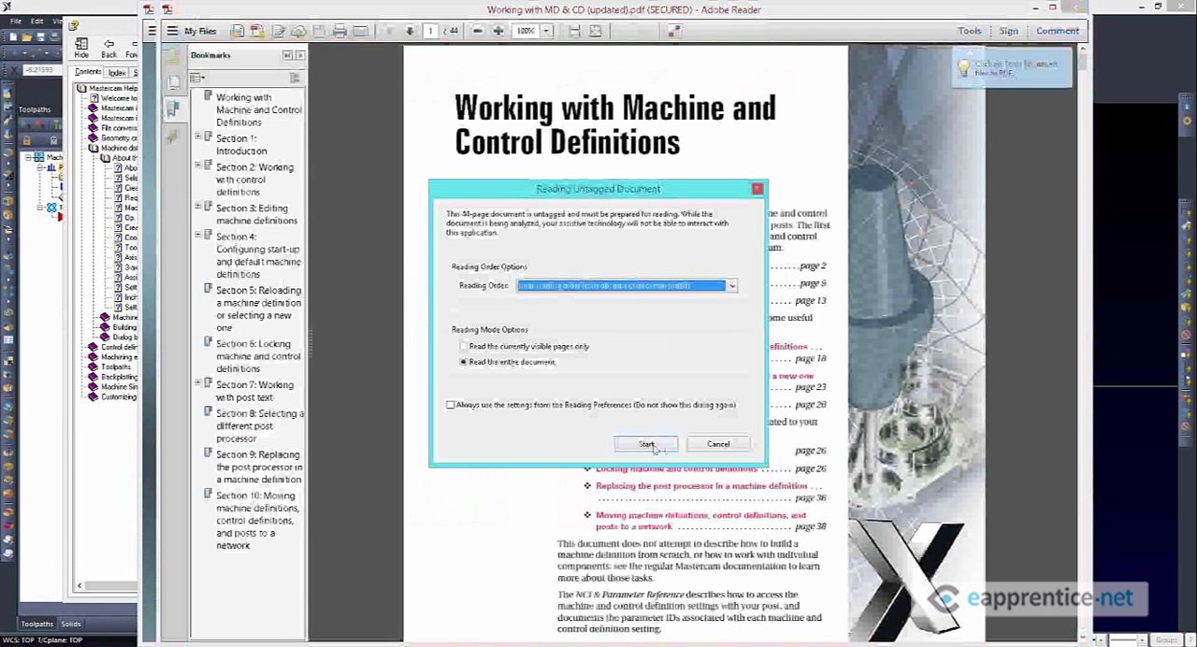
left_click(655, 447)
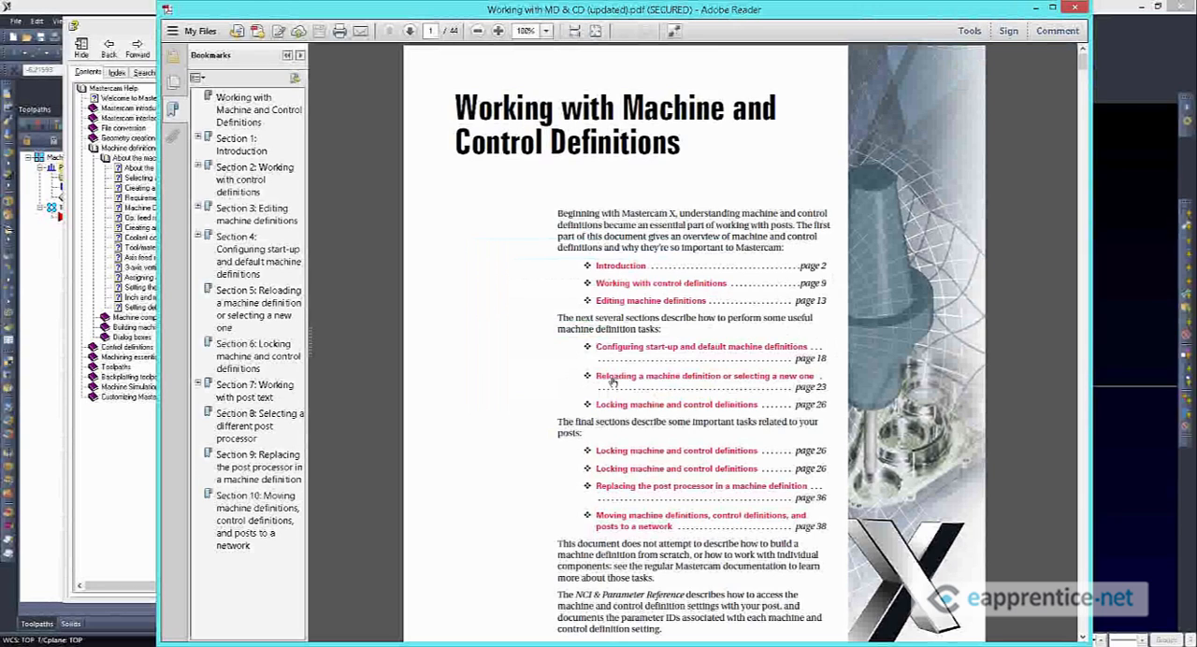
left_click(704, 377)
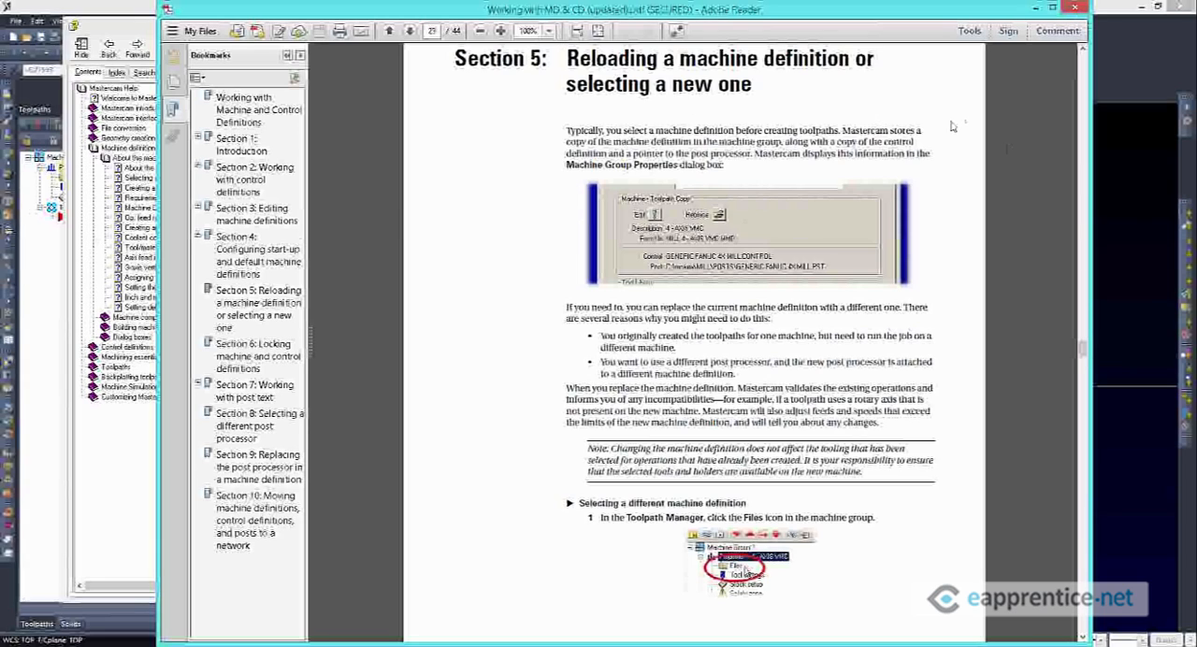
Close the PDF guide and dismiss the local machine definition and machine group properties without saving changes
left_click(1076, 7)
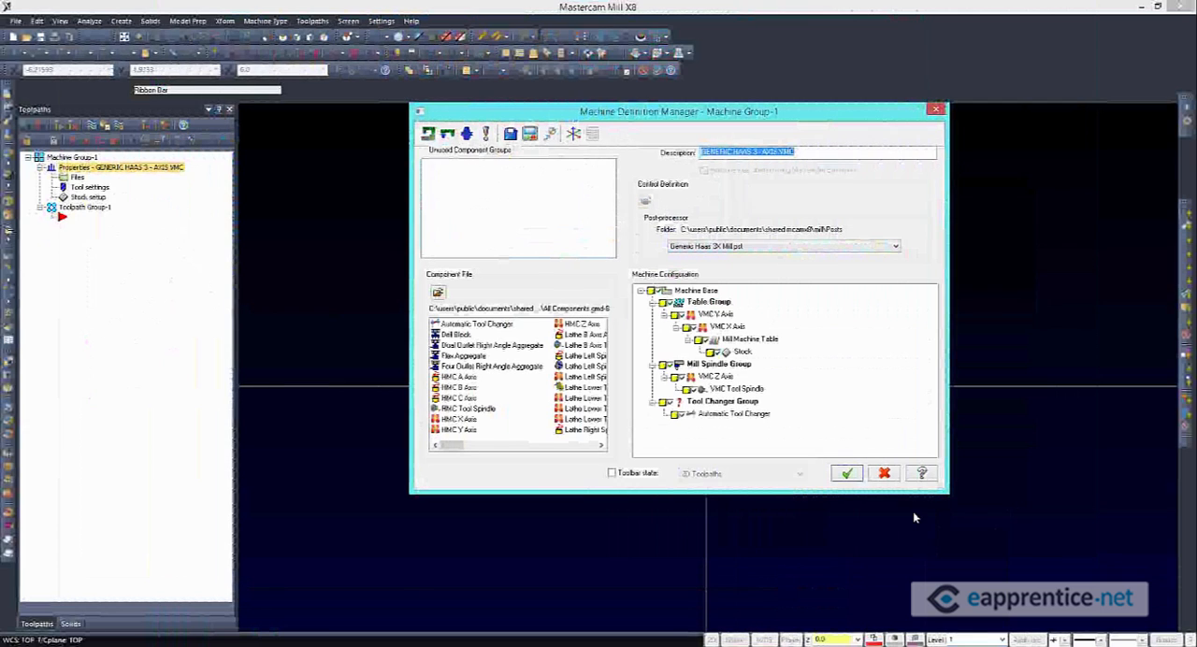
left_click(884, 474)
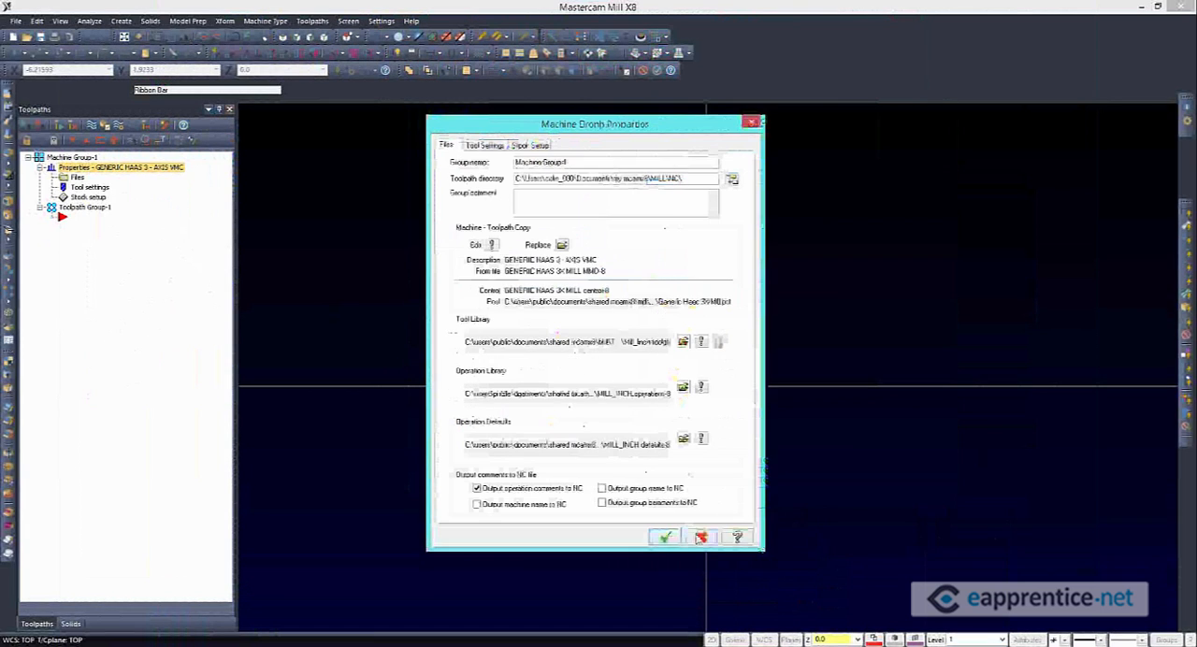
left_click(700, 538)
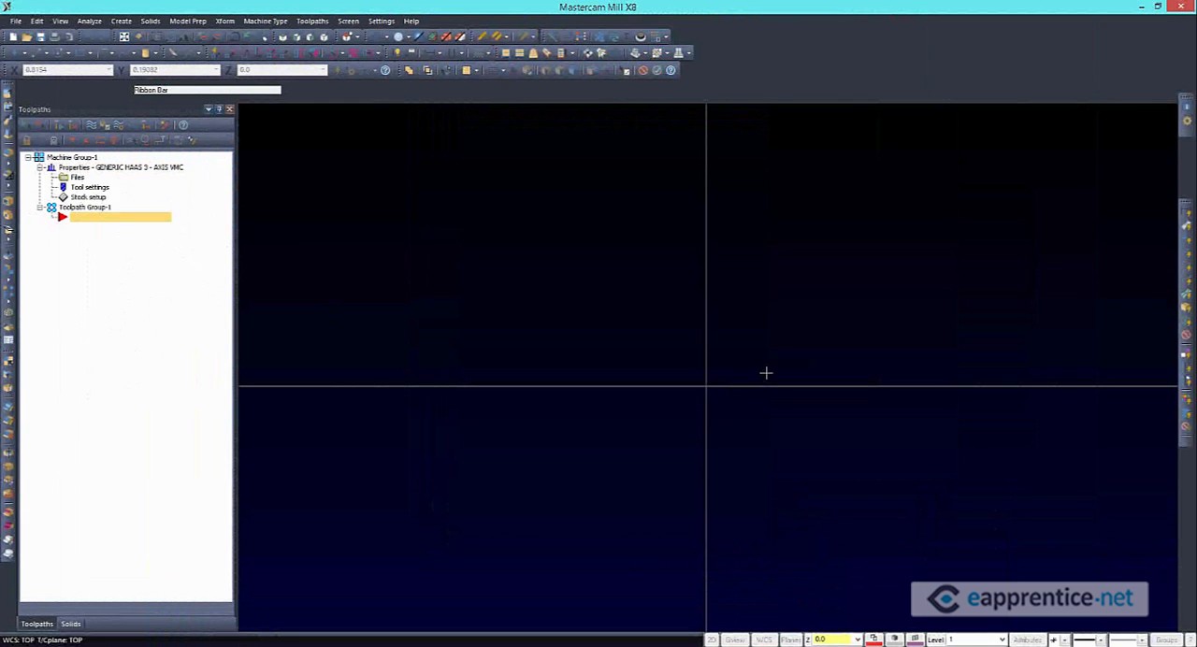
Open the disk copy of GENERIC HAAS 3X MILL.MMD-8 for editing in the Machine Definition Manager
left_click(382, 22)
left_click(383, 23)
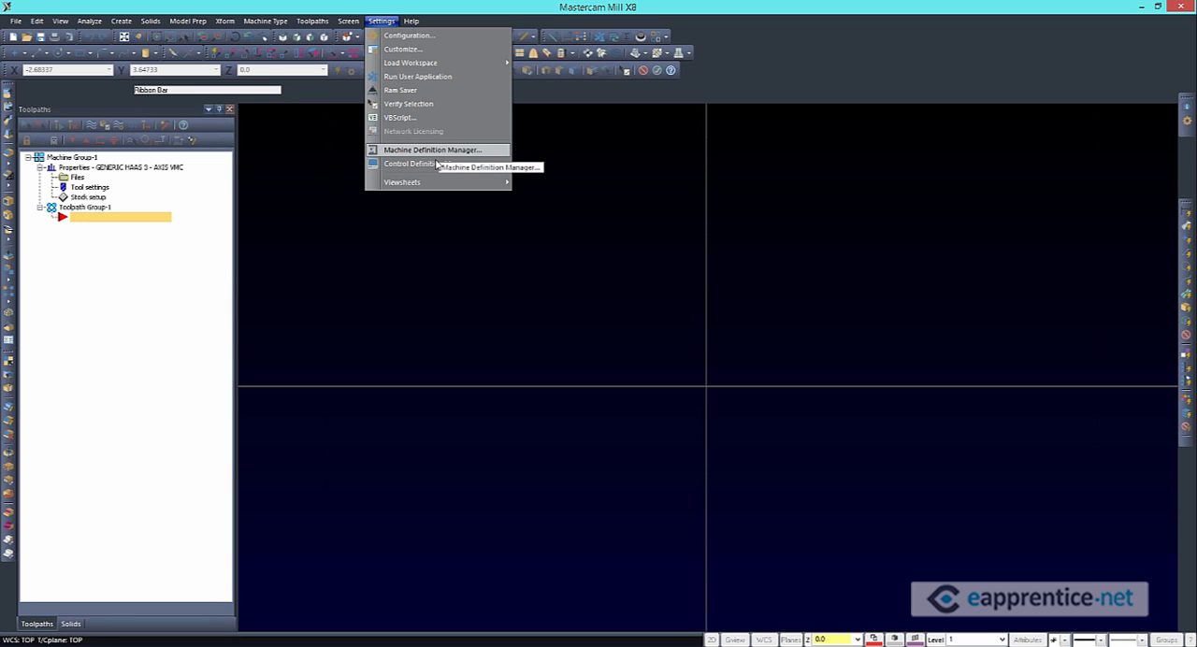
left_click(434, 153)
left_click_drag(206, 127, 522, 136)
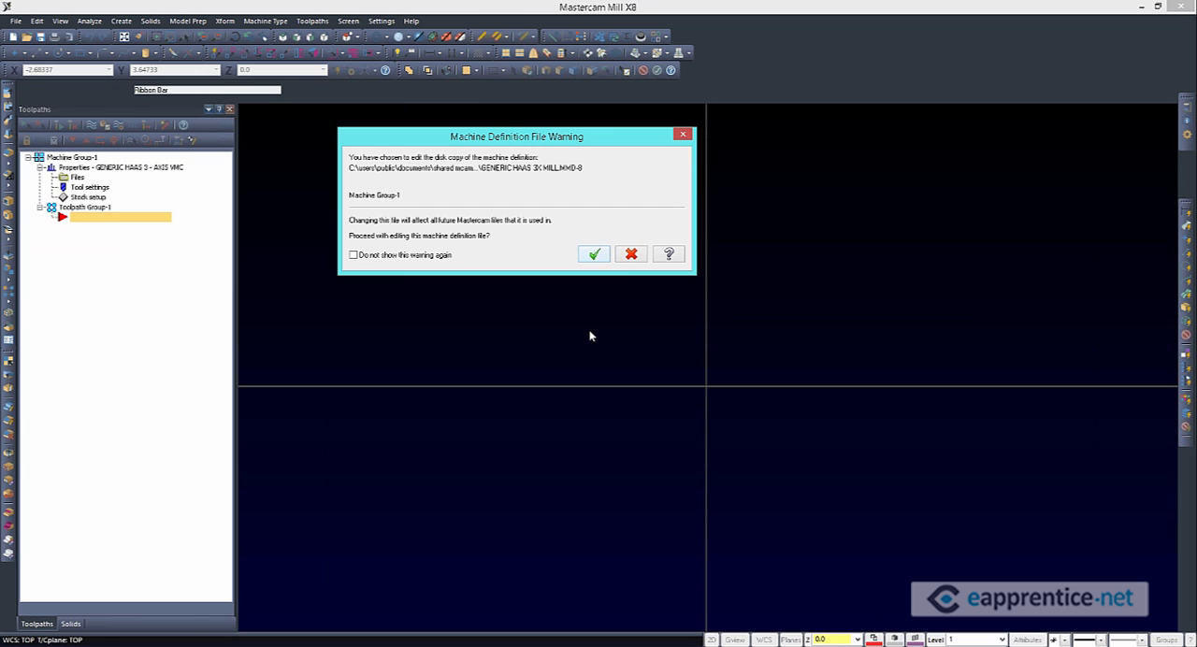
key("Return")
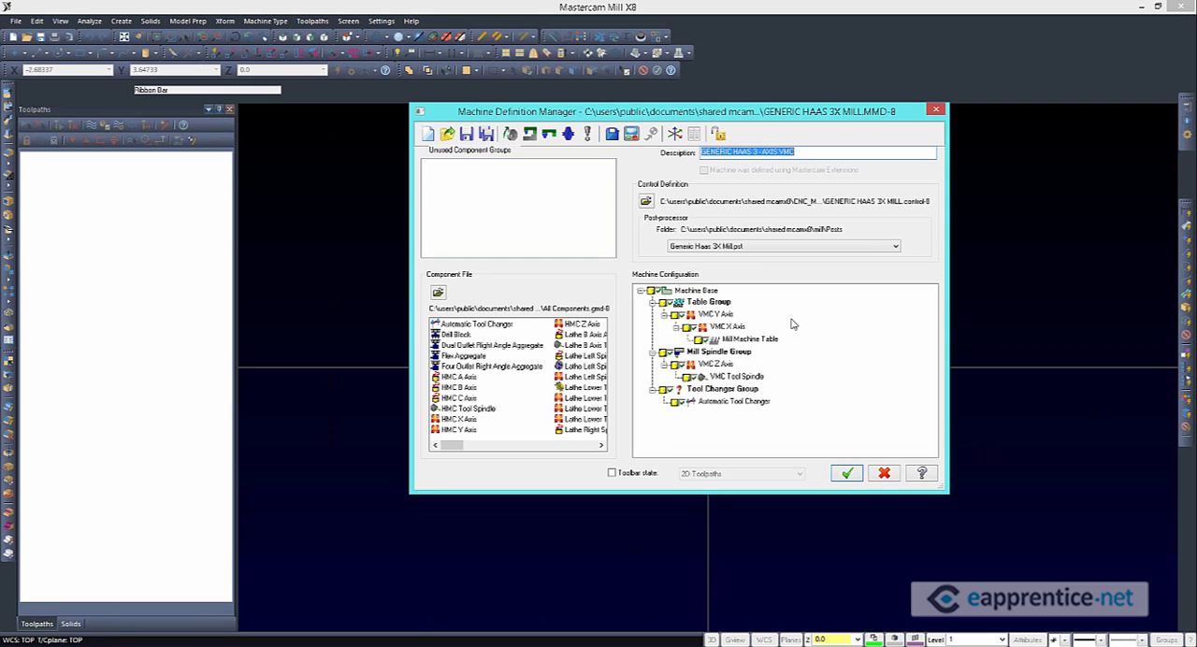
Examine the VMC Y axis, VMC X axis and mill machine table in the disk copy's machine configuration
left_click(722, 316)
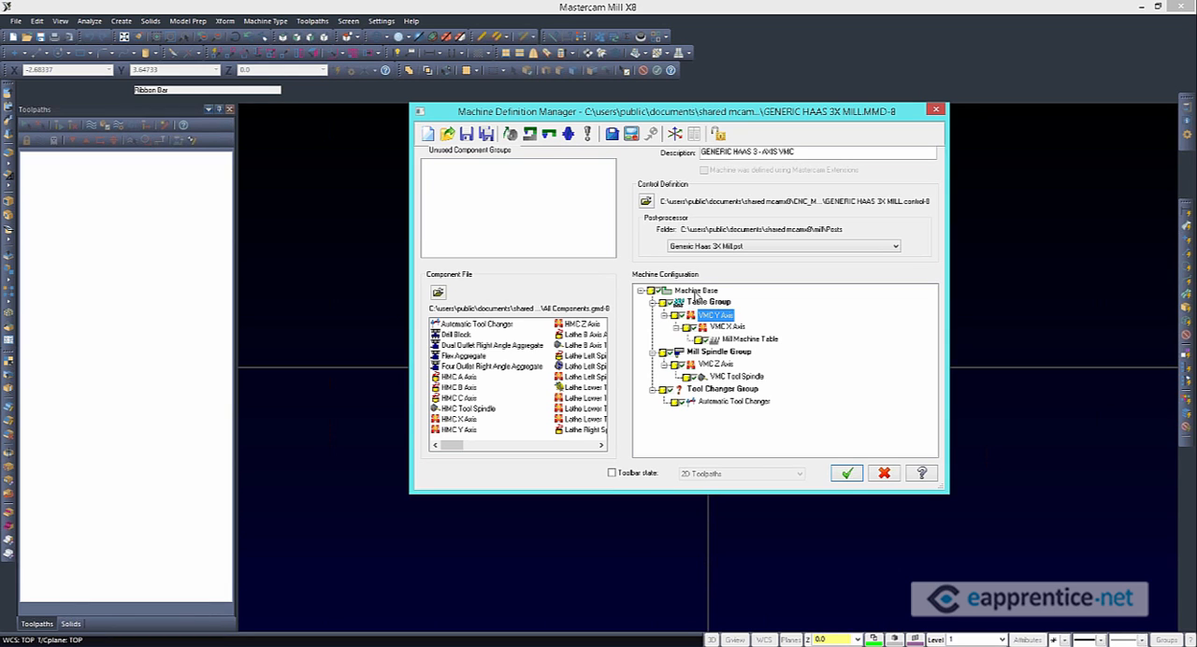
left_click(734, 328)
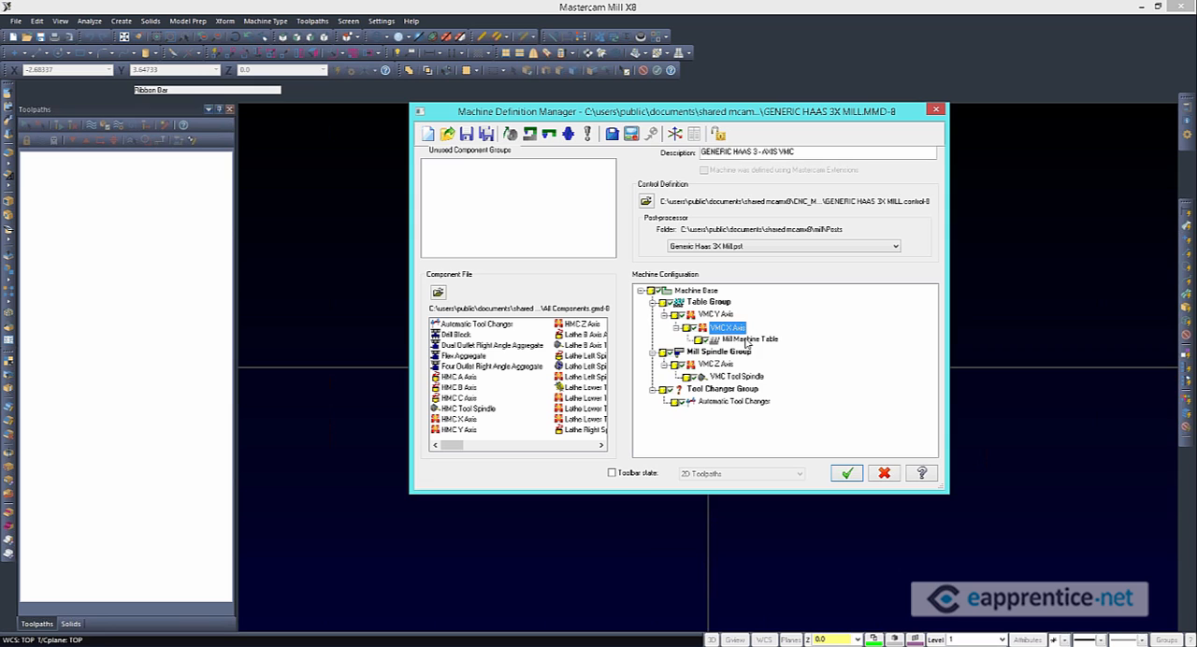
left_click(753, 340)
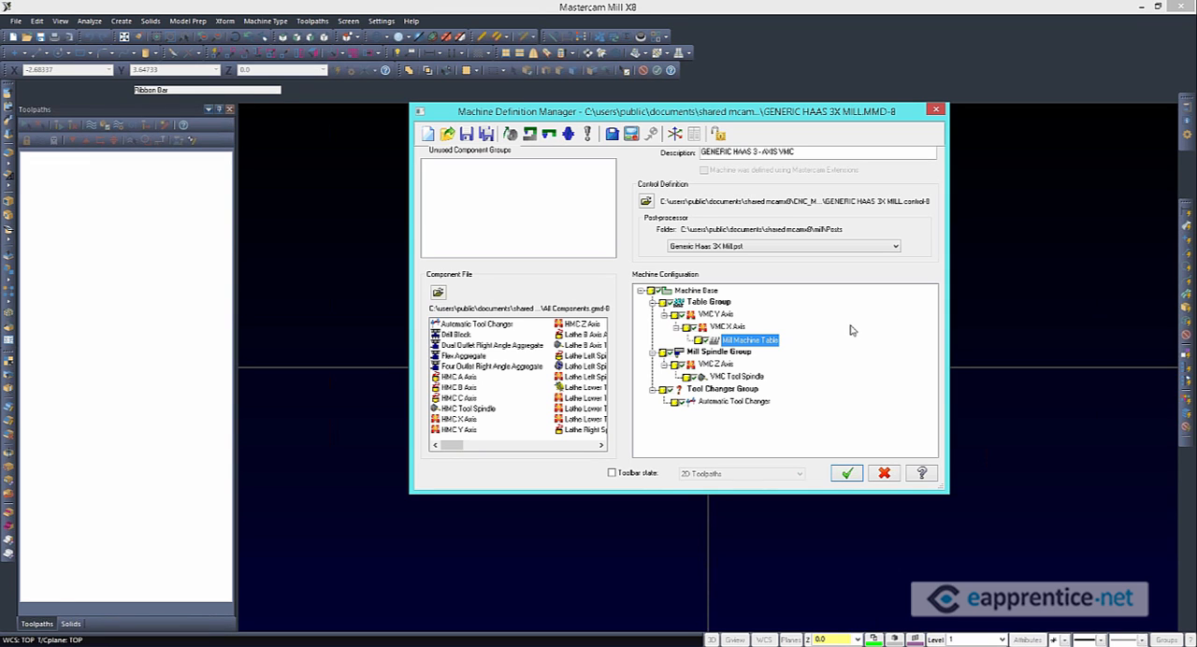
Open the general machine parameters, examine the toolpath feed rate limits, and turn off coolant support using the coolant value in the post-processor
left_click(613, 135)
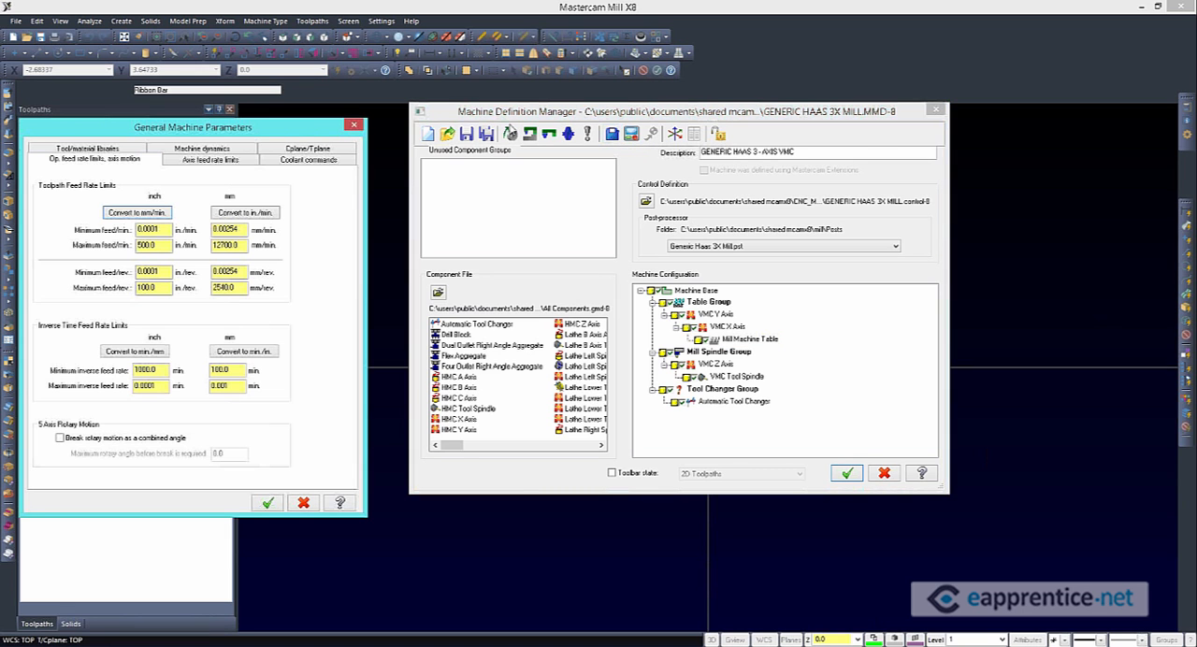
left_click_drag(192, 126, 772, 103)
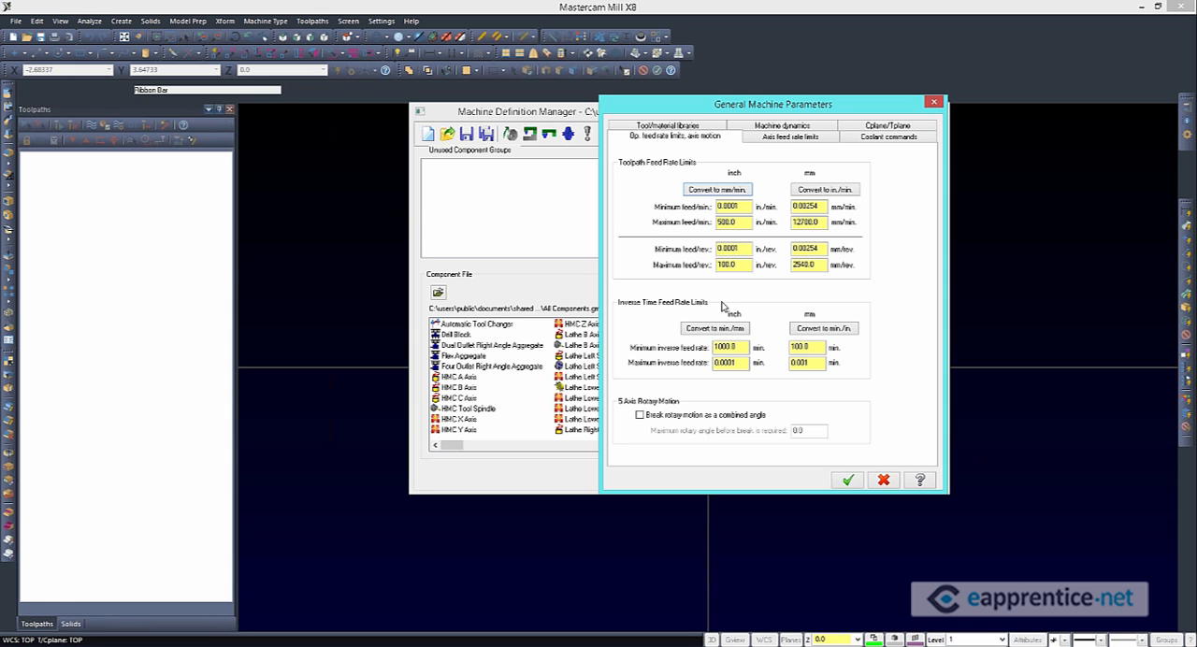
left_click_drag(735, 219, 674, 239)
left_click(775, 129)
left_click(887, 126)
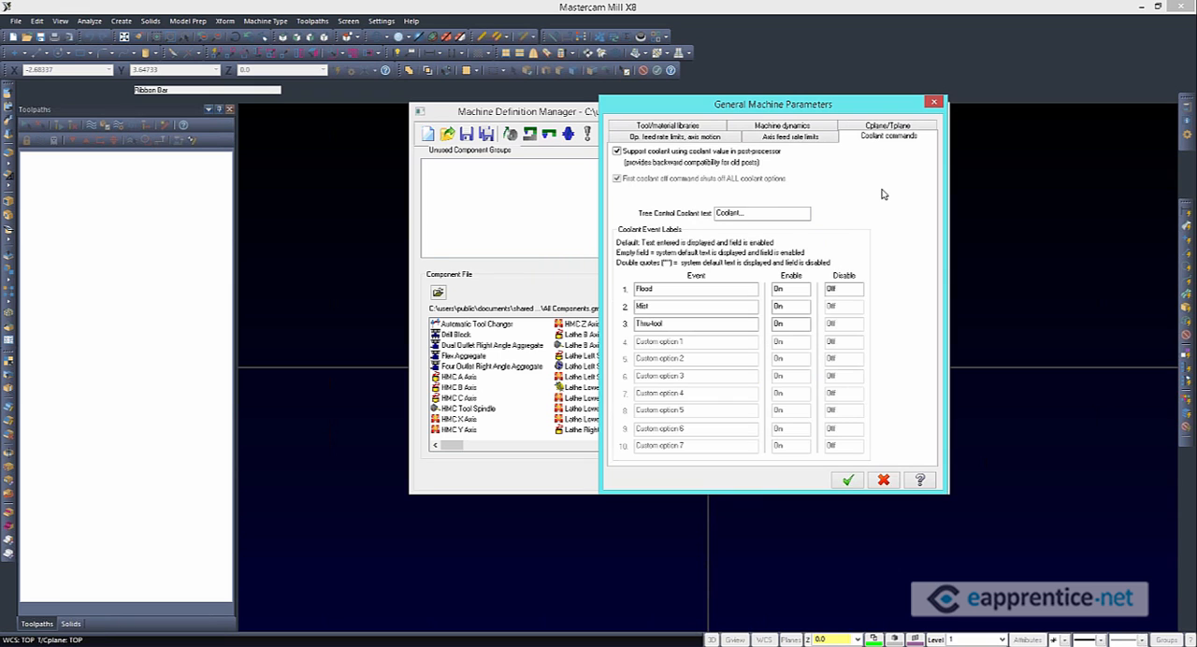
left_click(618, 152)
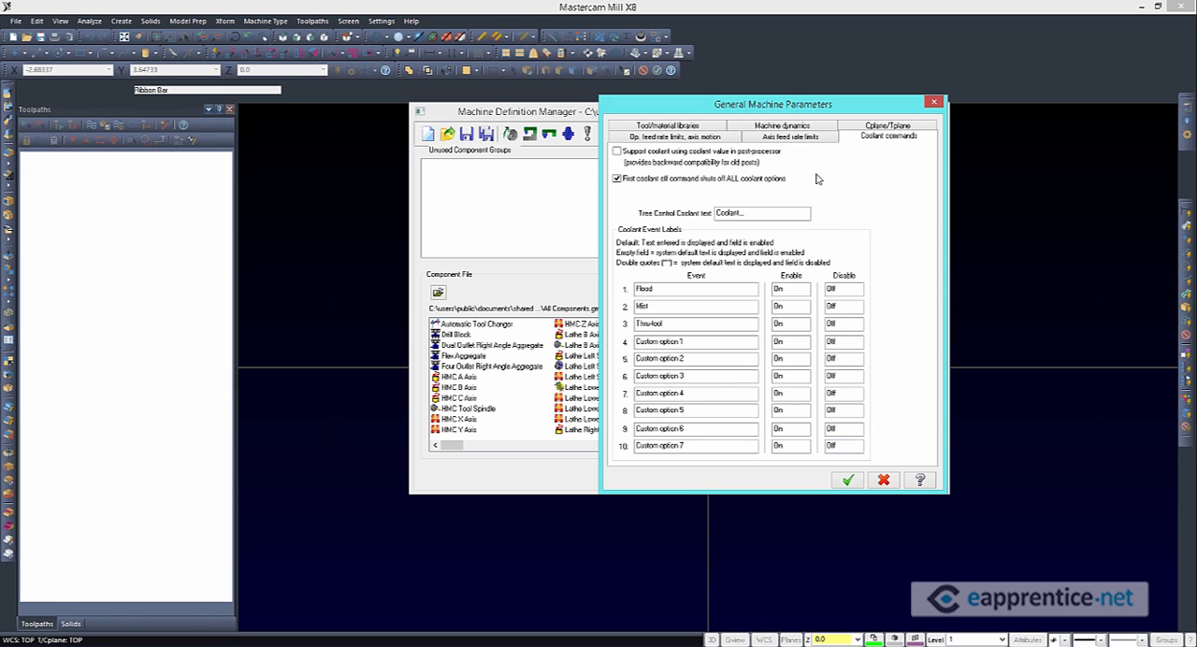
Set the maximum linear axis rapid traverse rate to 650 in/min, convert it to mm/min and accept the general machine parameters
left_click(790, 137)
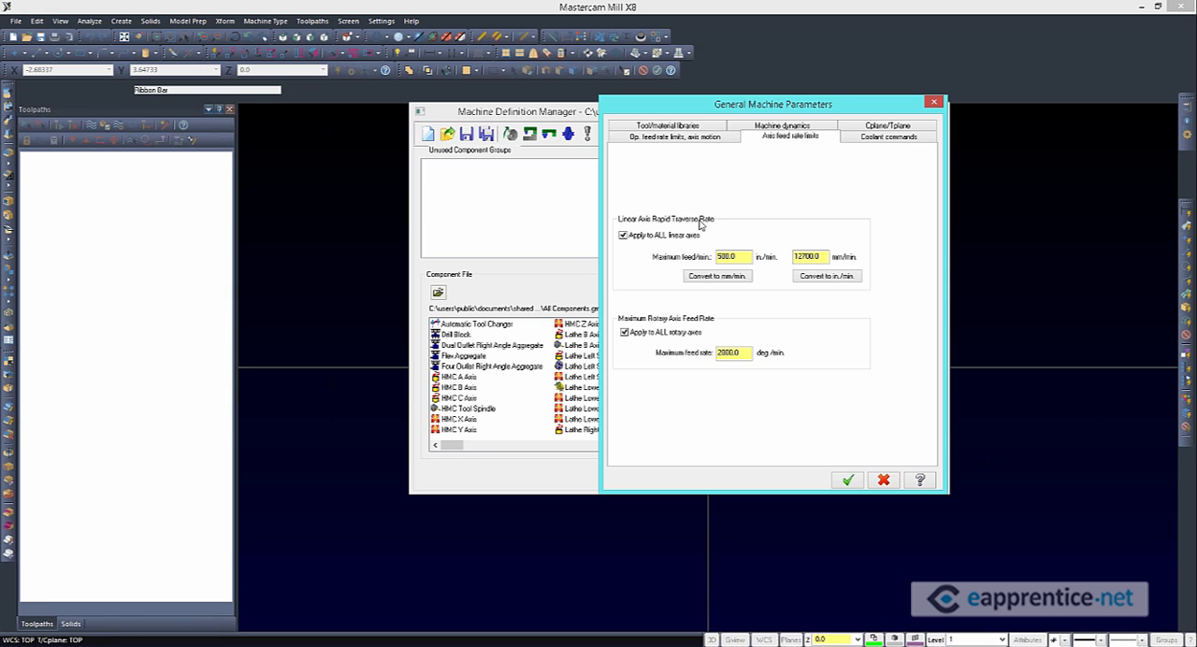
left_click_drag(731, 256, 715, 256)
type("650")
left_click(736, 278)
key("Tab")
left_click(848, 480)
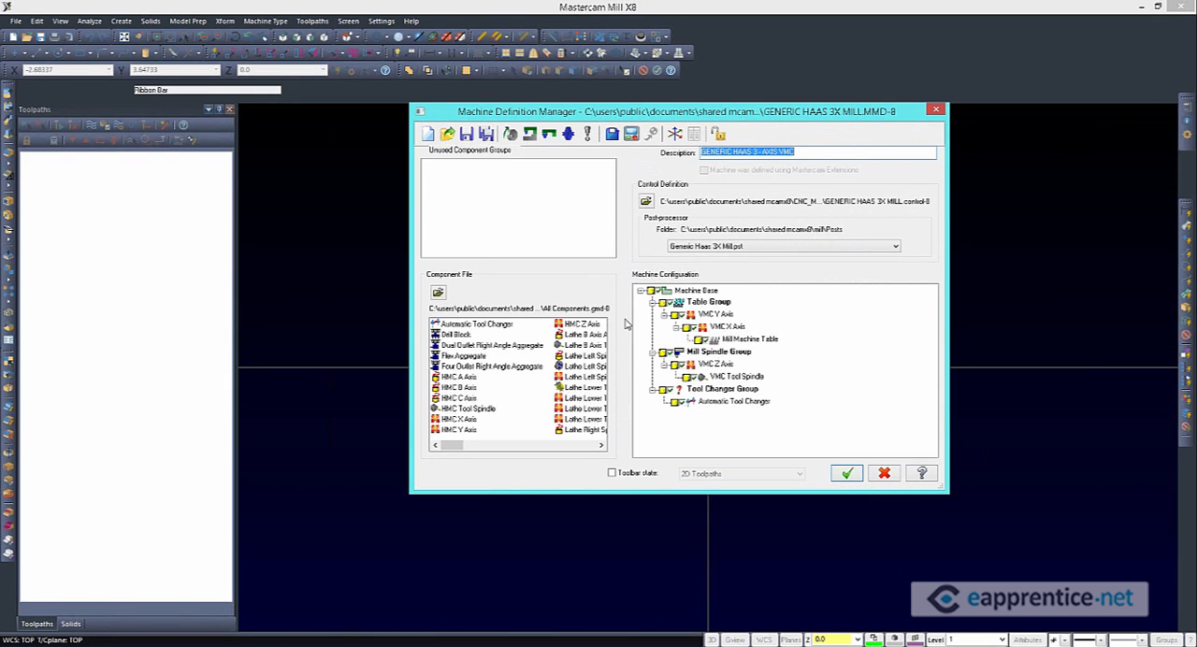
Open the GENERIC HAAS 4X MILL.MMD-8 machine definition without saving the current one
left_click(447, 136)
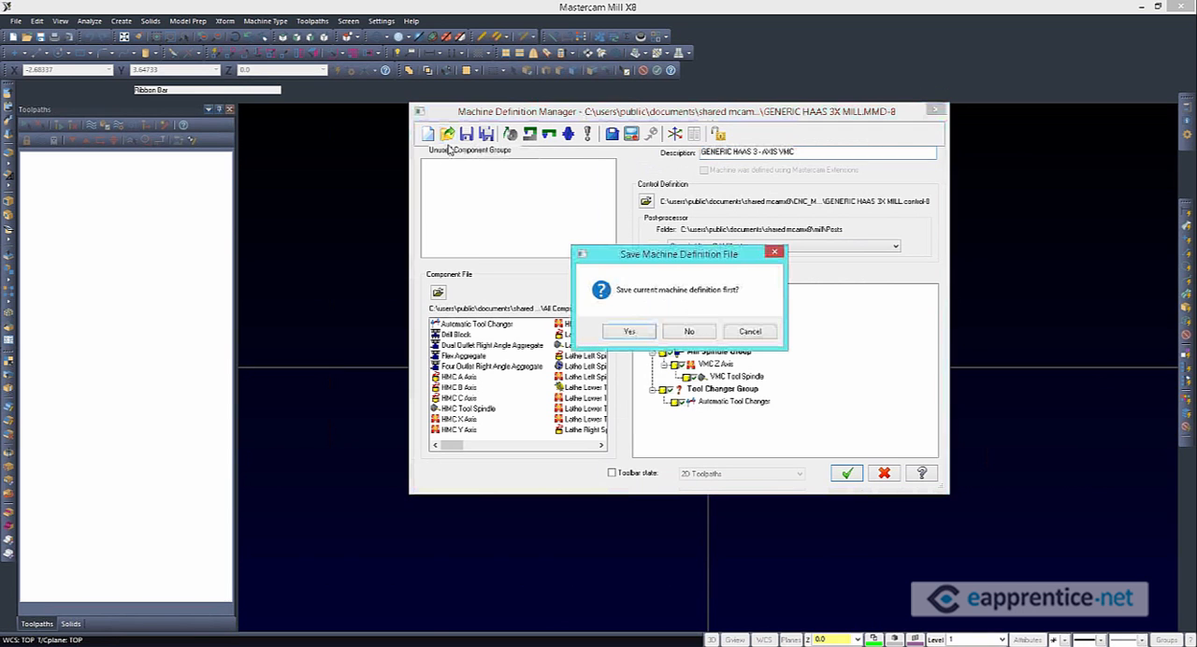
left_click(692, 332)
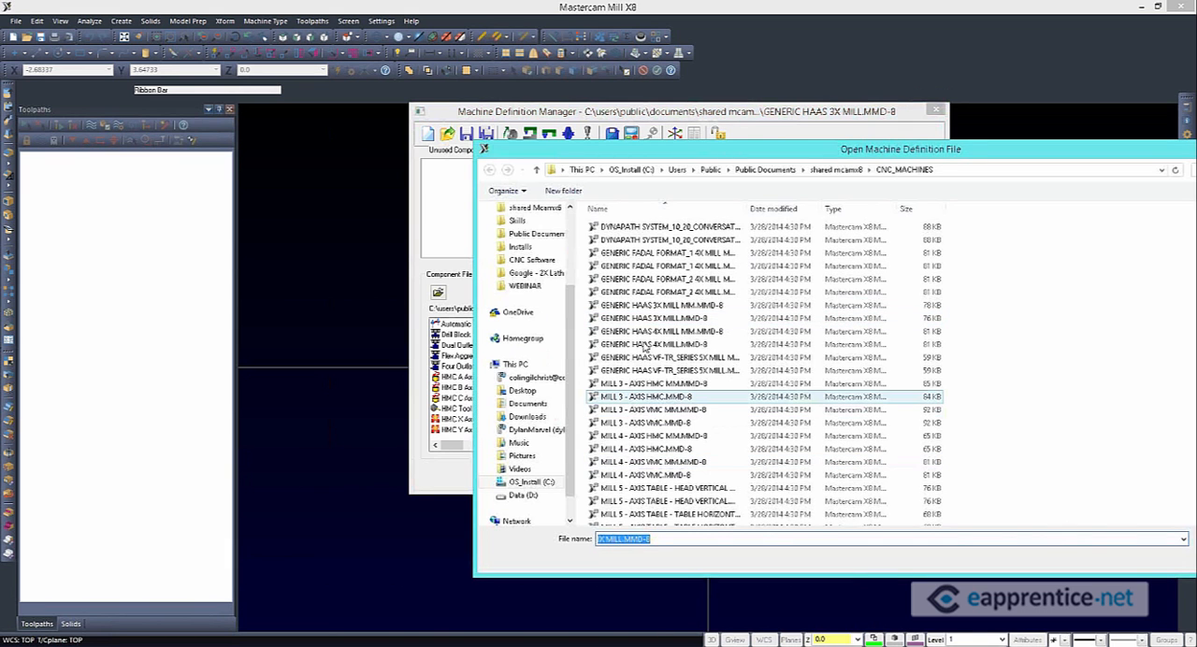
left_click(644, 345)
left_click_drag(818, 149, 575, 117)
left_click(981, 518)
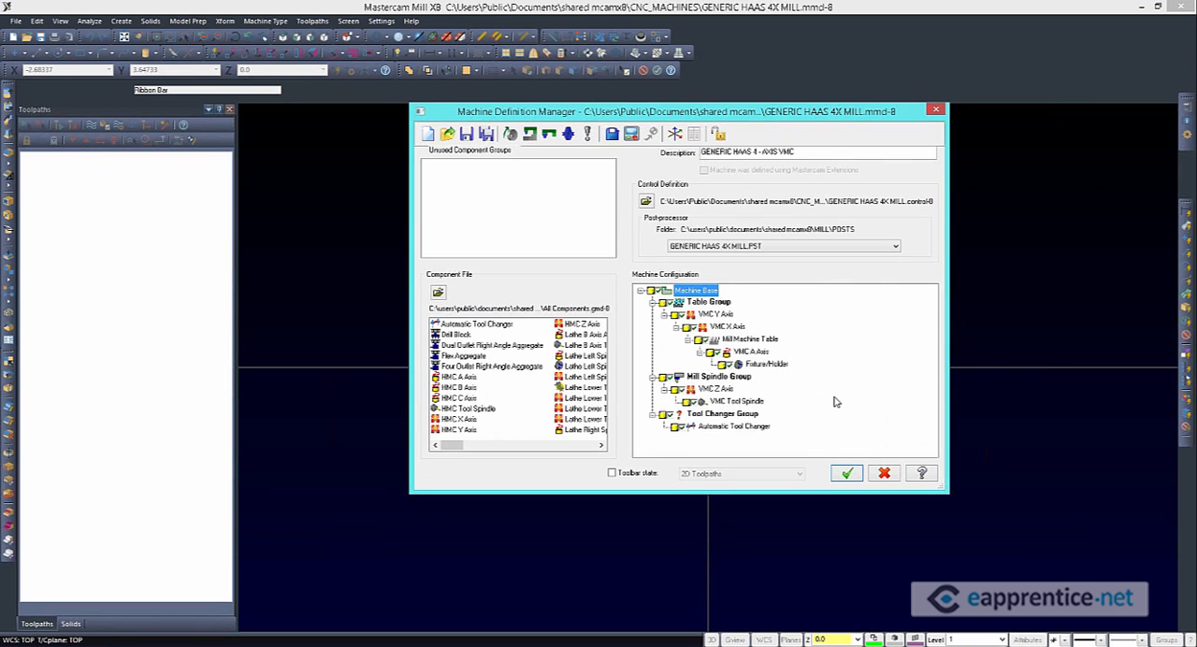
Open the VMC Tool Spindle component, examine its spindle speed limits and close it without changes
double_click(742, 404)
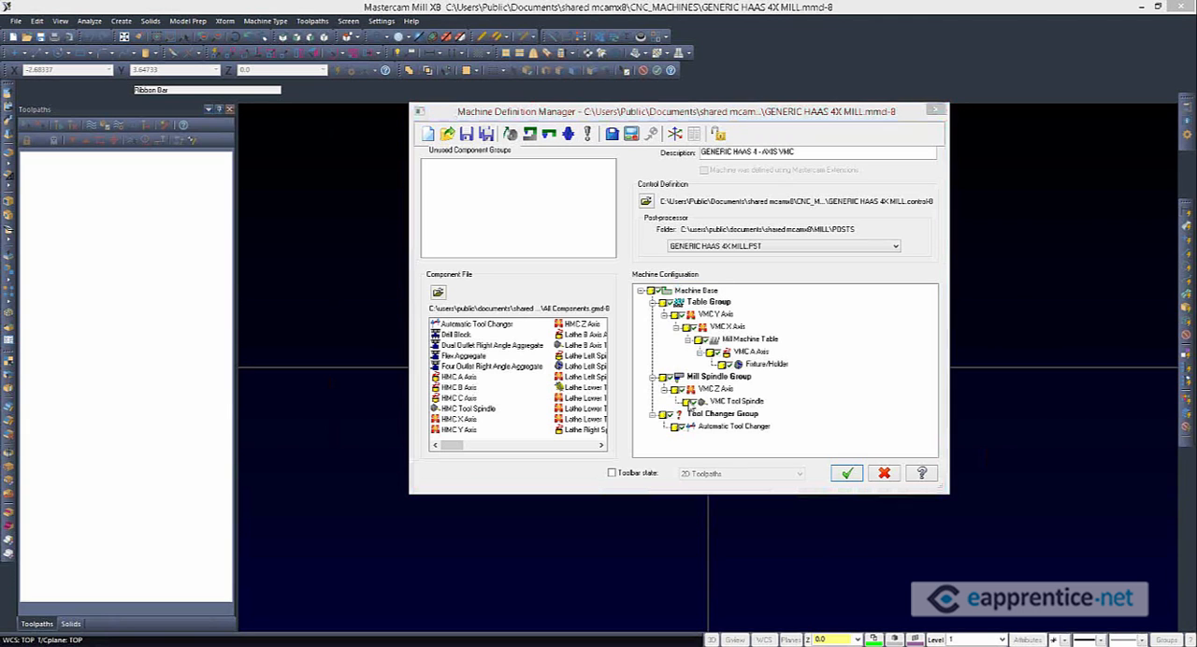
left_click_drag(286, 133, 775, 123)
key("Tab")
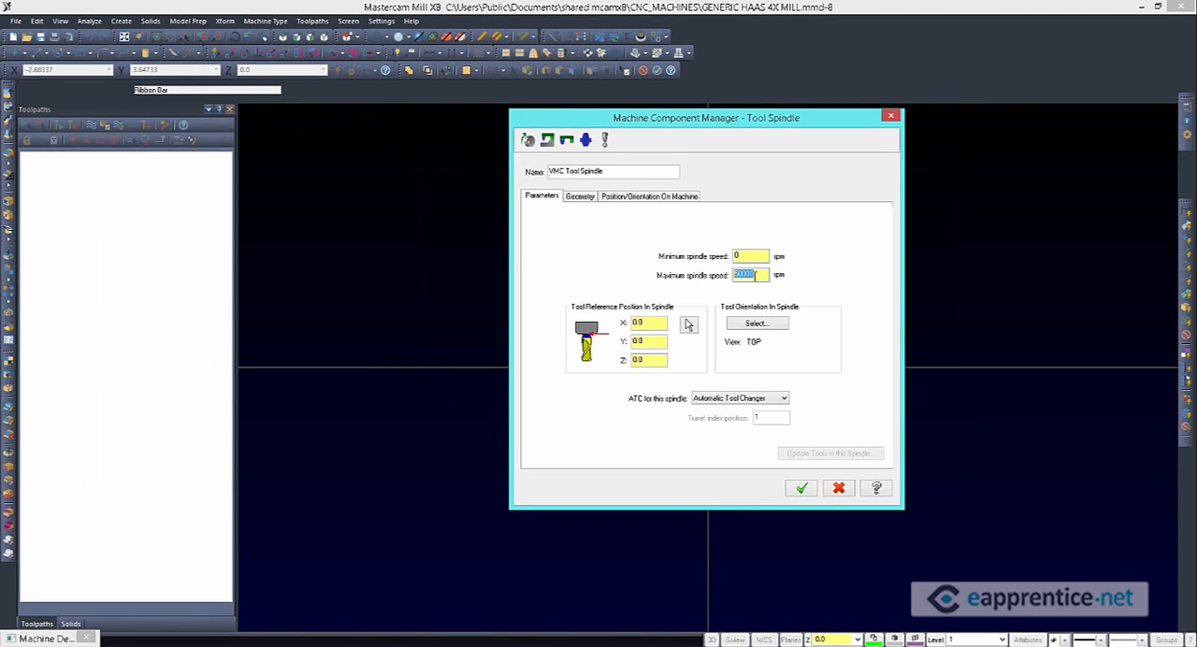
left_click(839, 489)
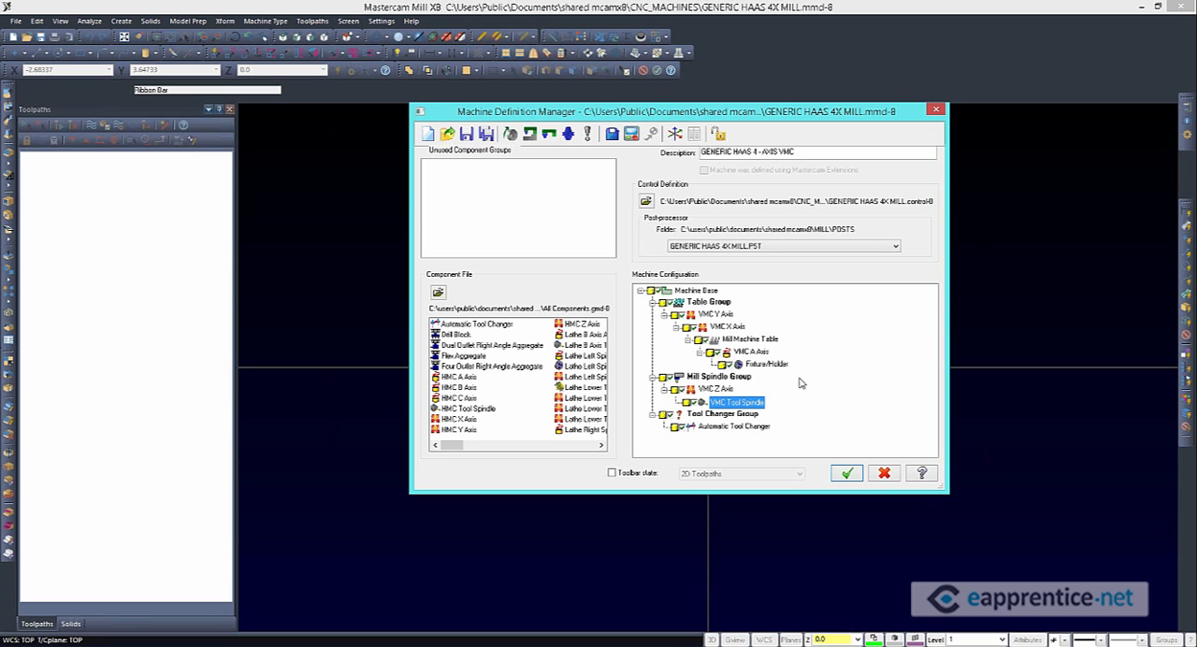
Open the VMC A Axis component, examine its rotation axis and continuous axis type options, and cancel without saving
double_click(744, 354)
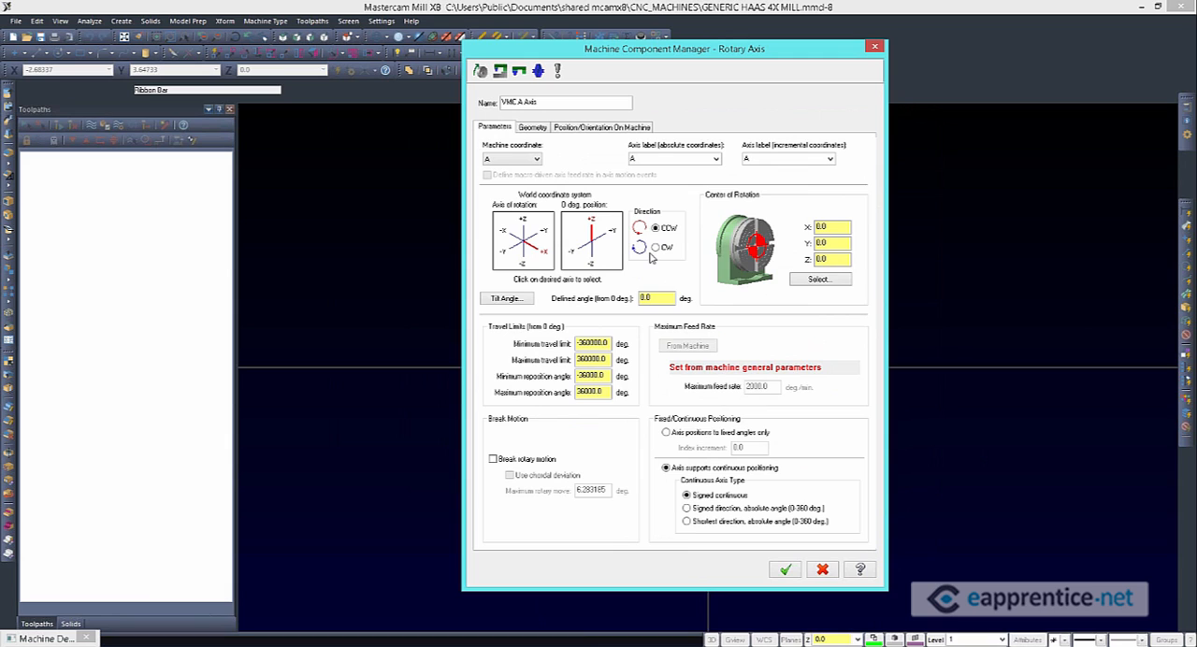
left_click(531, 242)
left_click(532, 256)
left_click(700, 510)
left_click(726, 521)
left_click(703, 496)
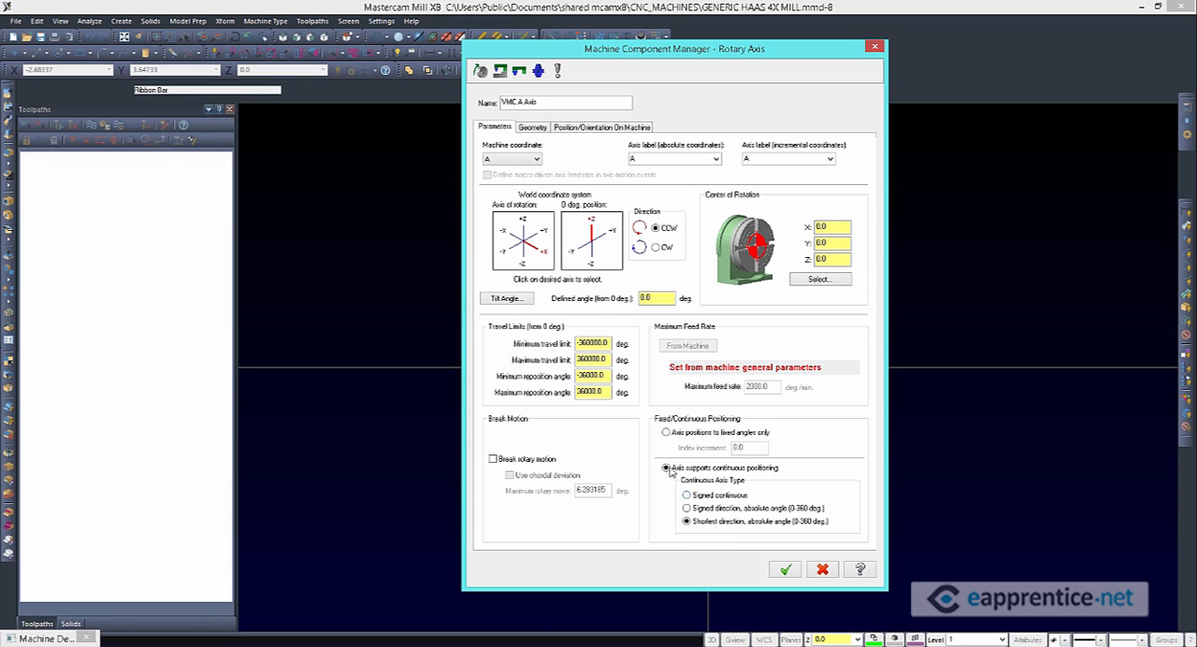
left_click(828, 572)
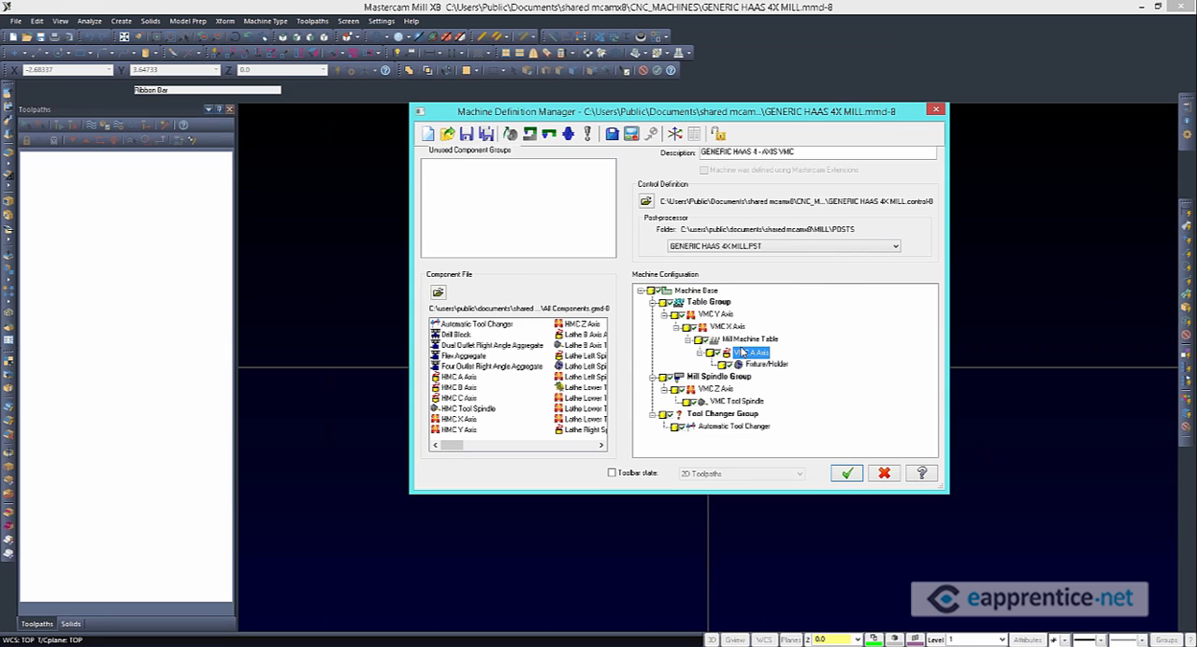
Open the control definition of the Generic Haas 4X mill for editing
left_click(631, 134)
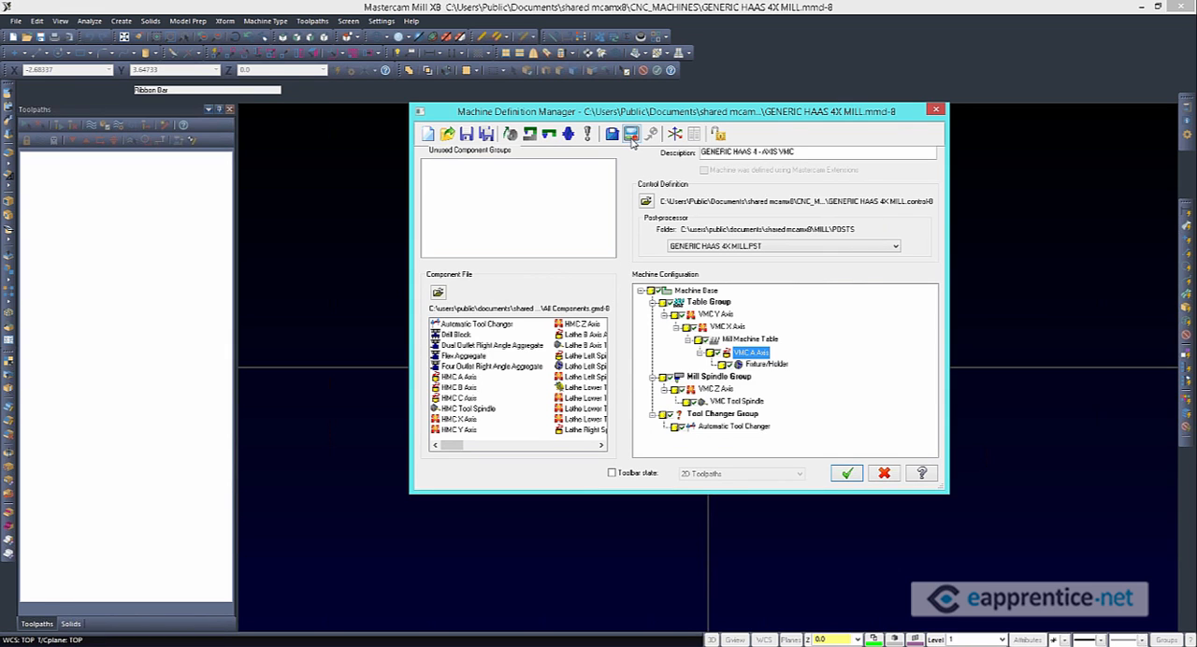
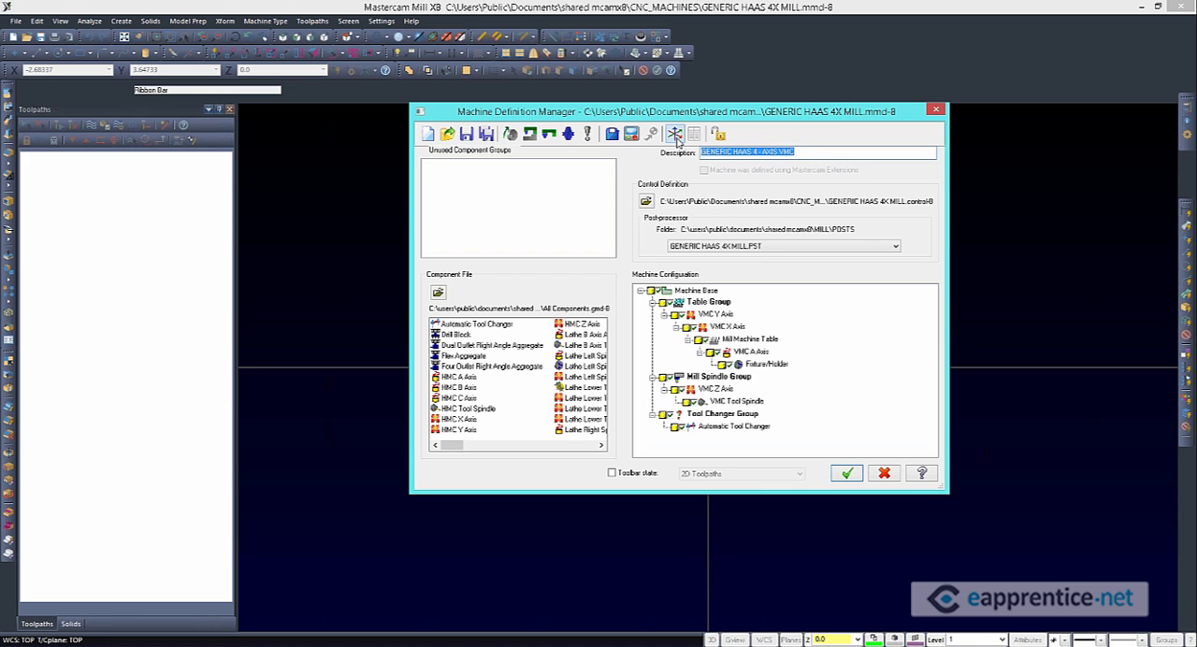
Open the machine axis combinations of the Generic Haas 4X mill and add a new axis combination
left_click(674, 134)
left_click_drag(318, 136, 618, 119)
left_click_drag(812, 105, 811, 105)
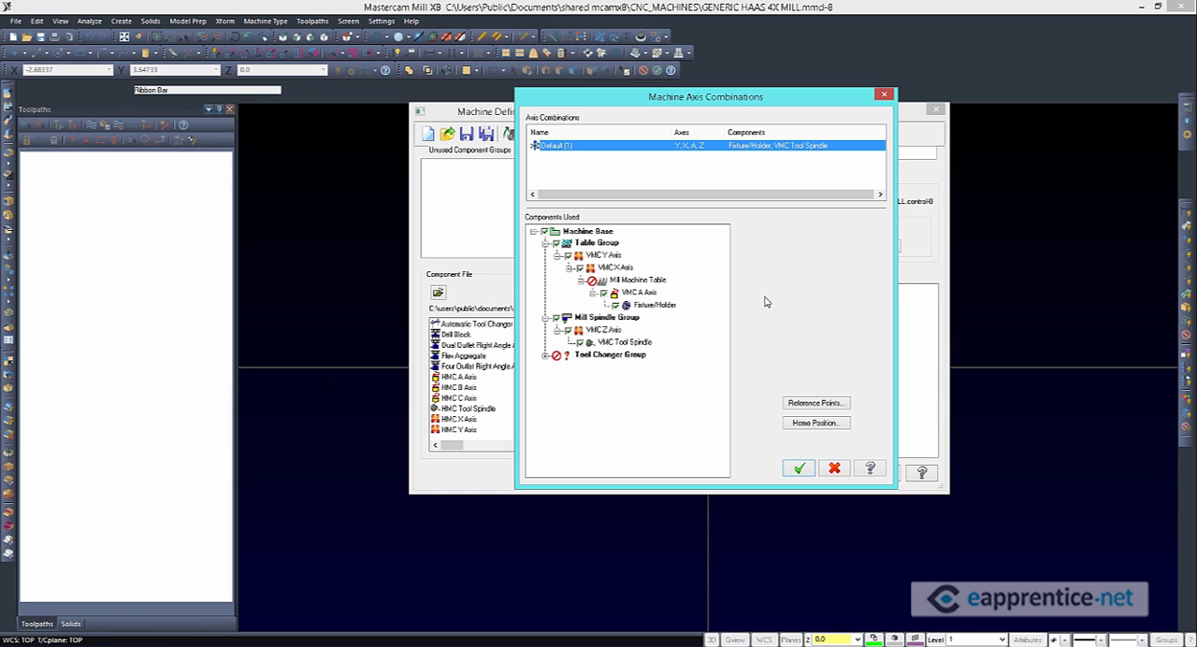
right_click(548, 165)
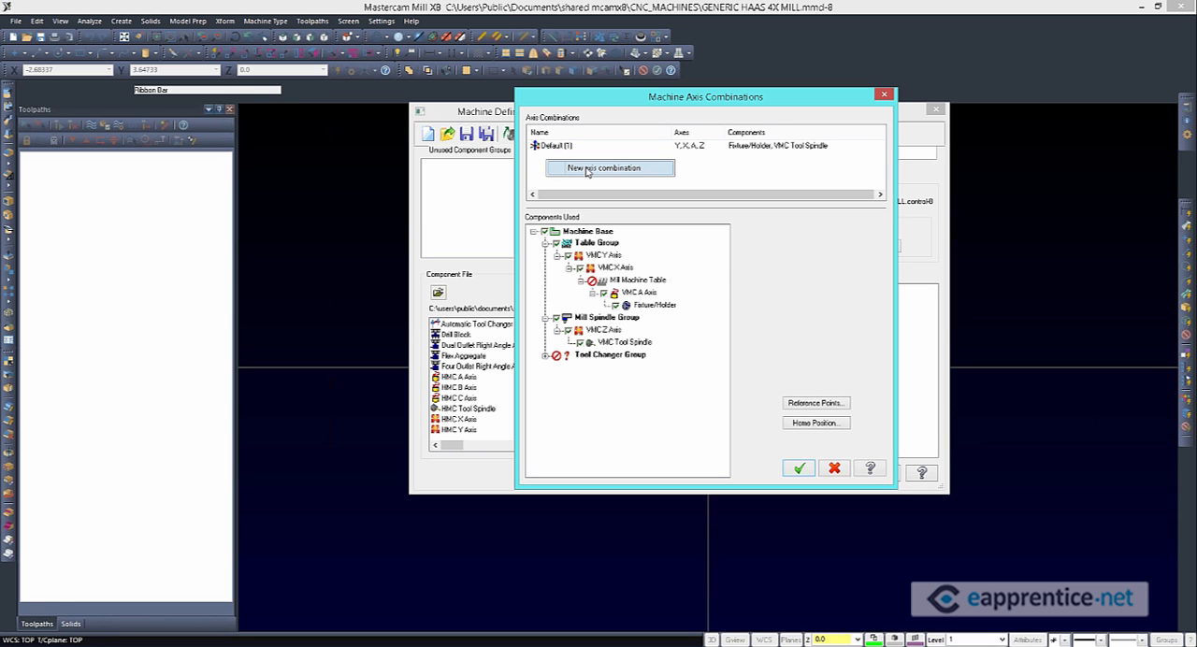
left_click(589, 172)
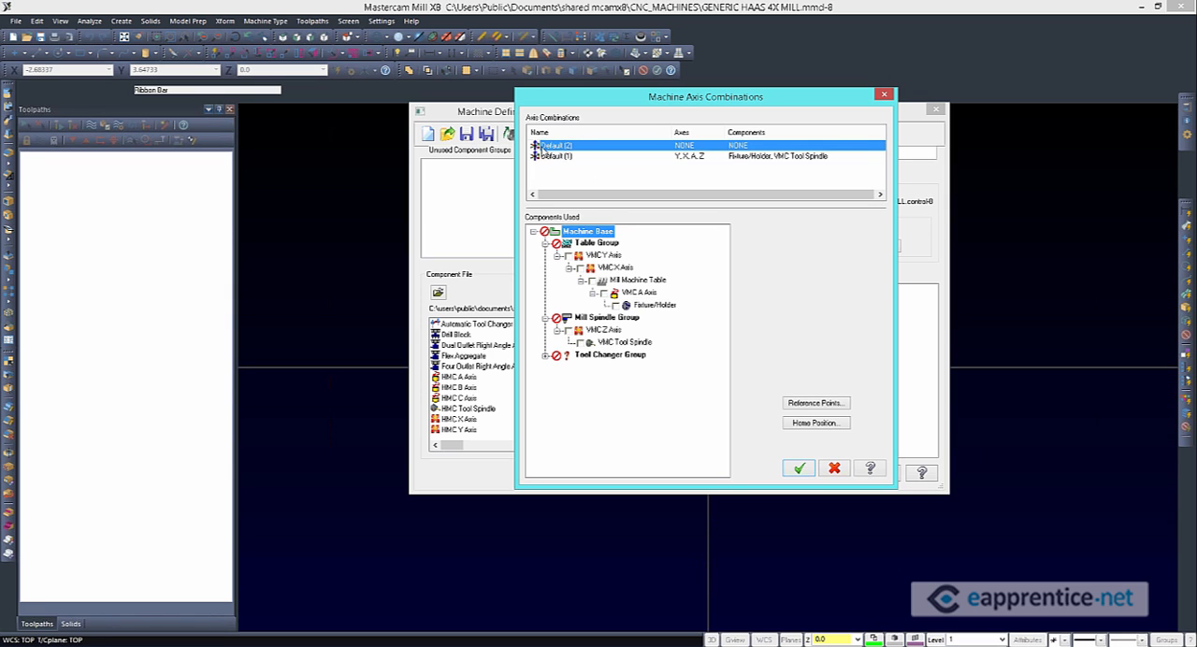
Include the VMC Y Axis, VMC X Axis, Mill Machine Table, VMC Z Axis and VMC Tool Spindle in the new axis combination
left_click(568, 256)
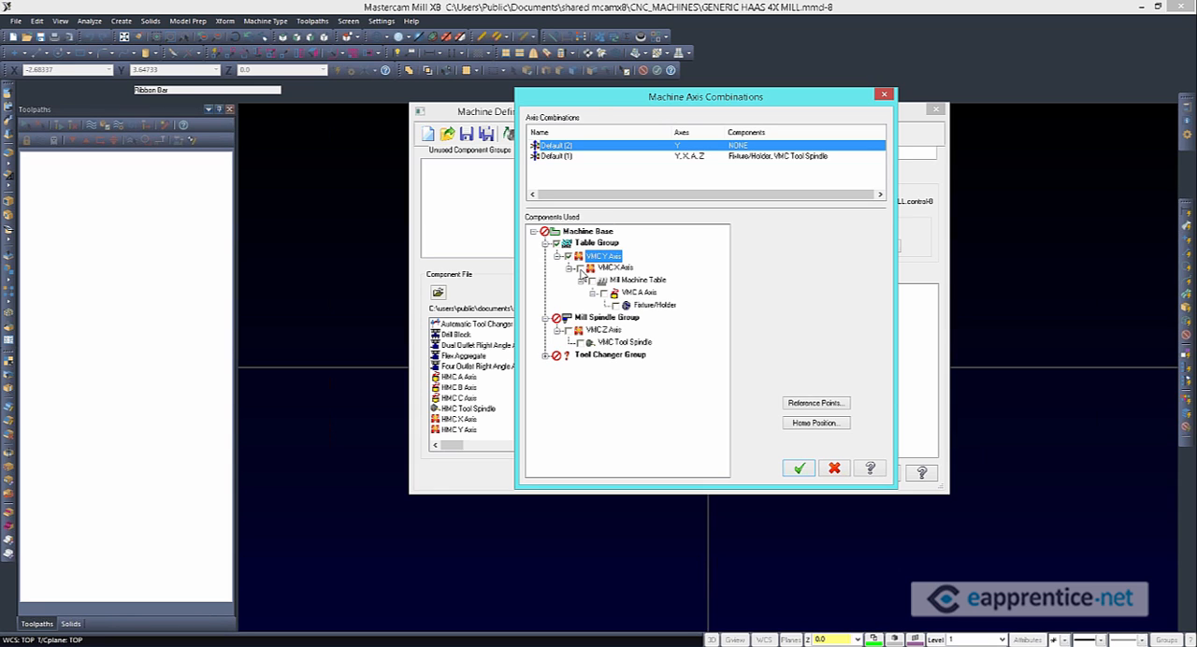
left_click(580, 268)
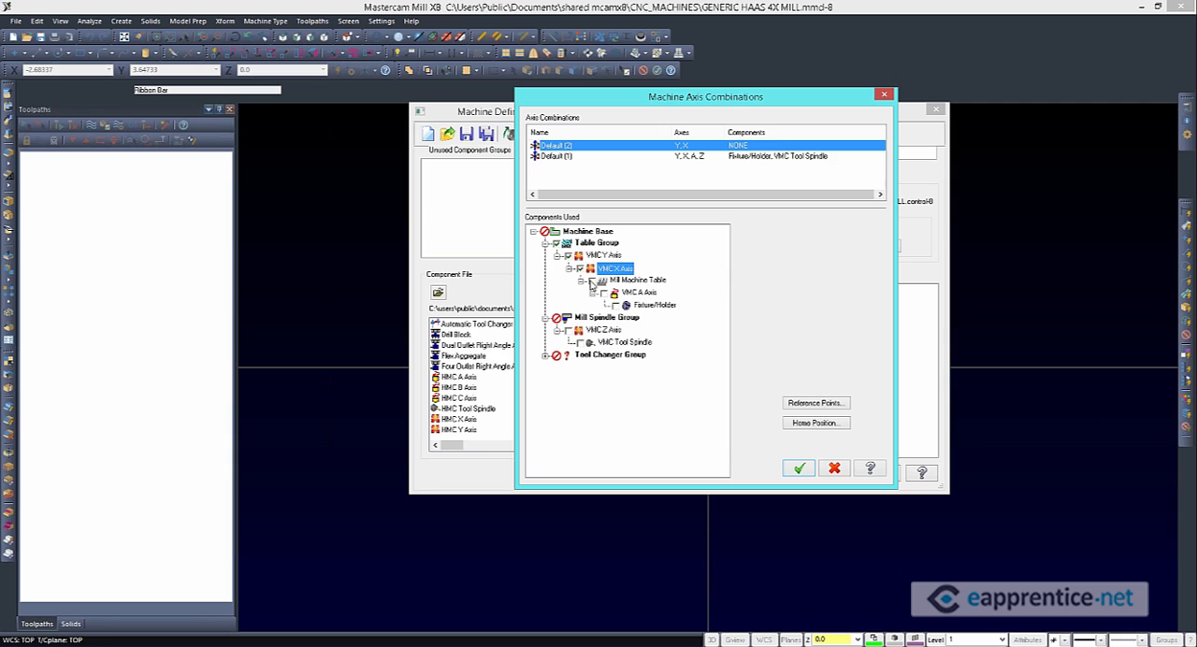
left_click(591, 282)
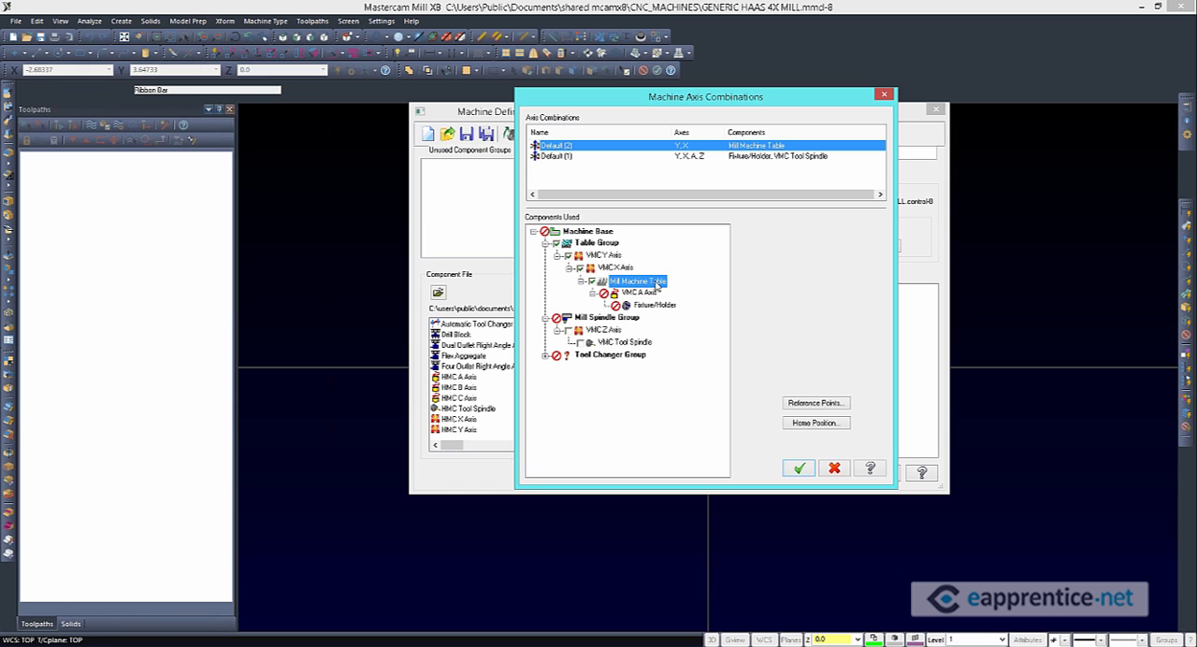
left_click(567, 330)
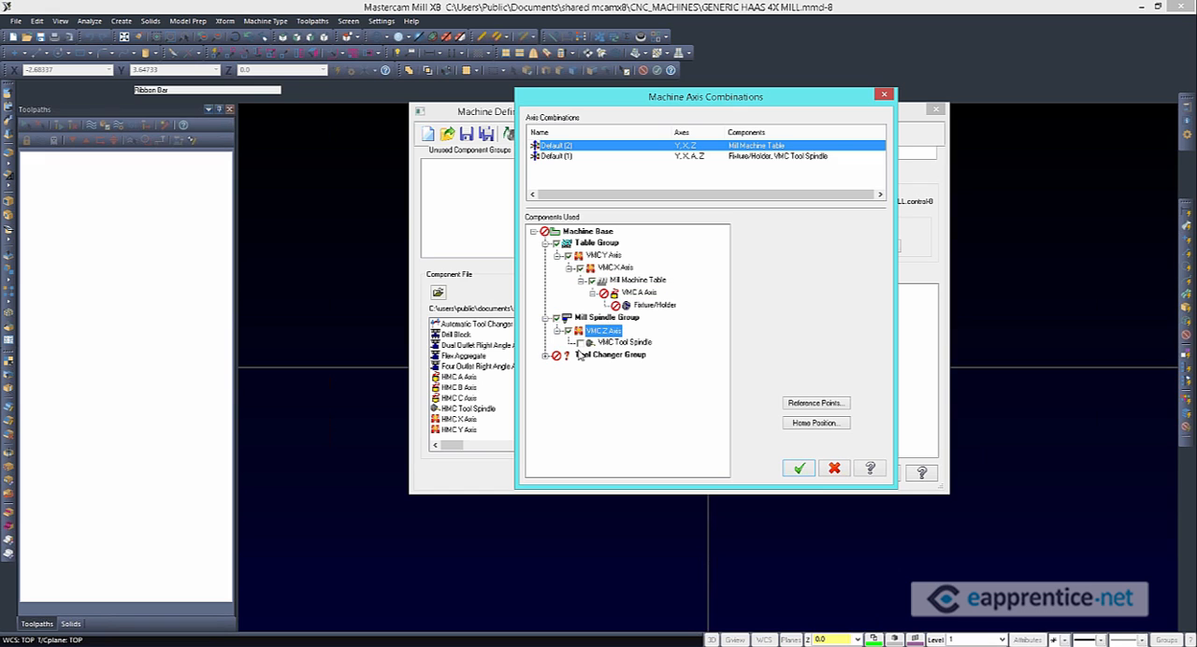
left_click(580, 344)
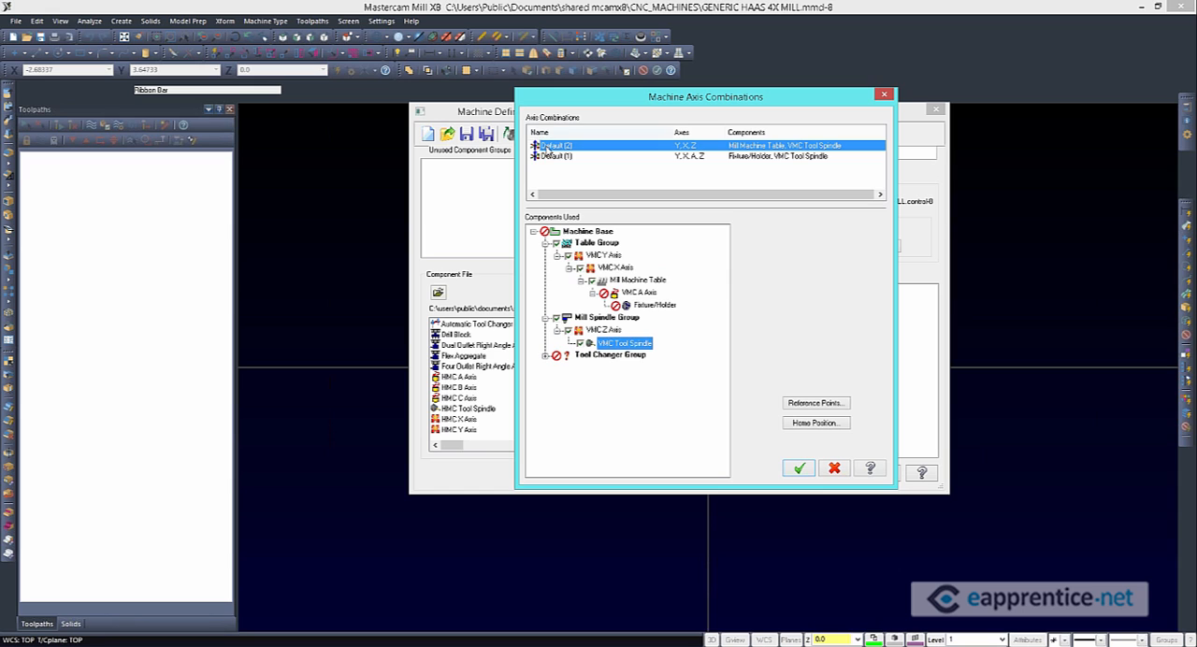
Rename the new axis combination as 3-Axis
right_click(546, 147)
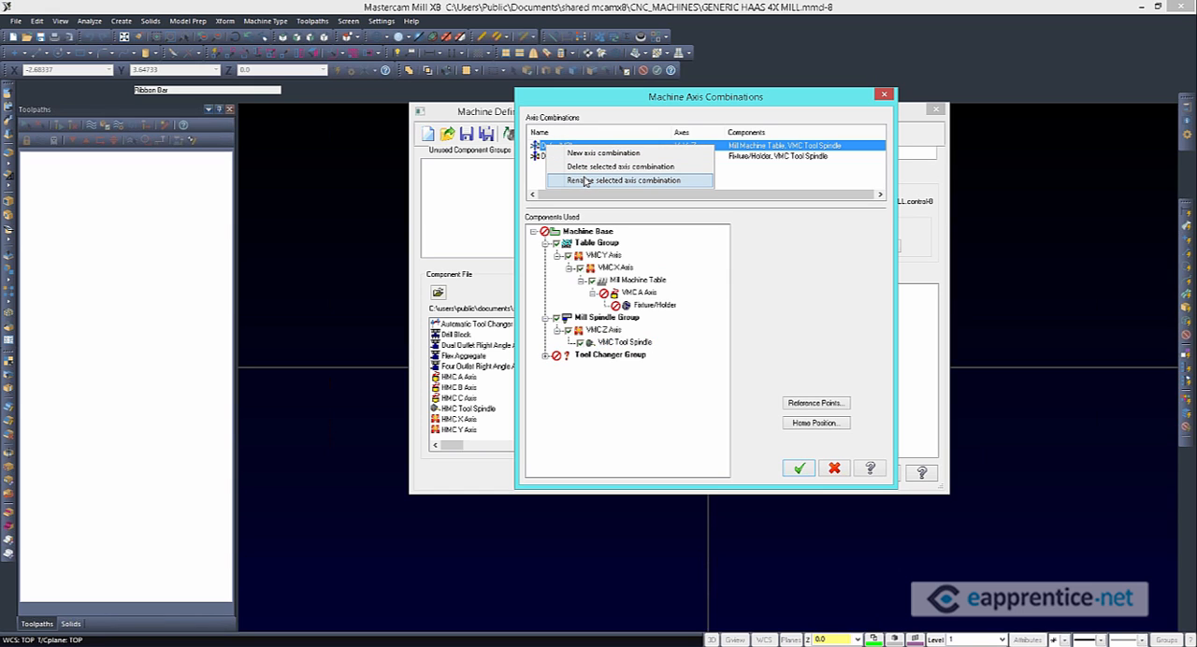
left_click(586, 180)
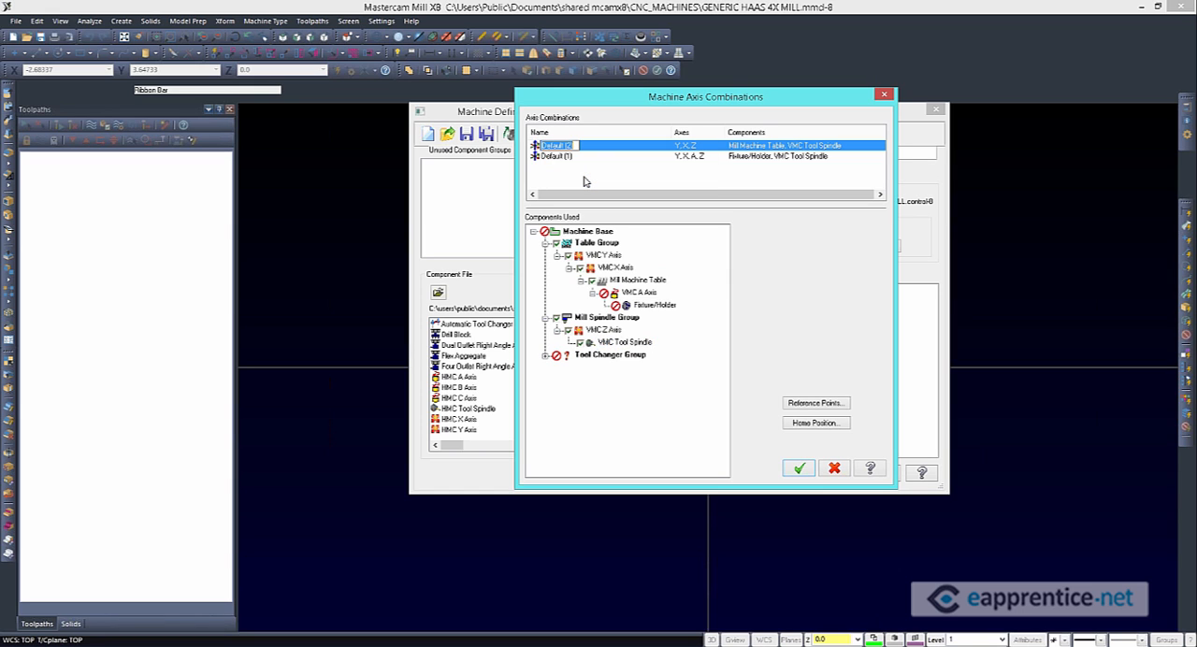
type("3-Axis")
key("Return")
Rename the Default (1) axis combination as 4-Axis
right_click(573, 156)
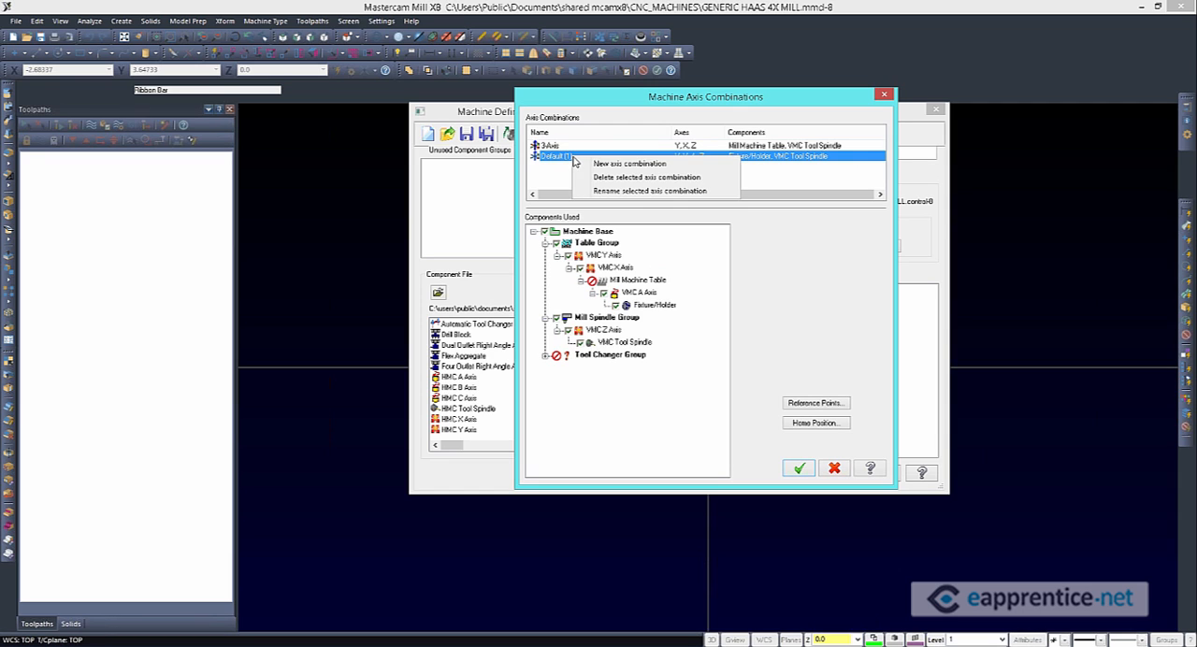
left_click(646, 191)
type("4-Axi")
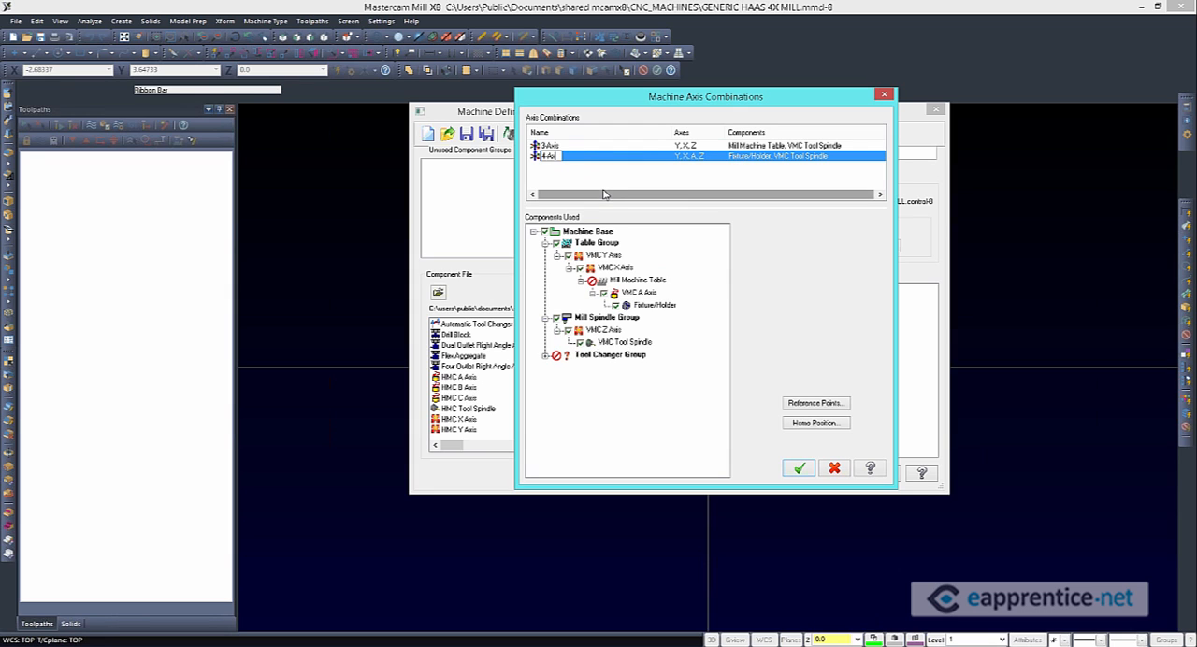
type("s")
key("Return")
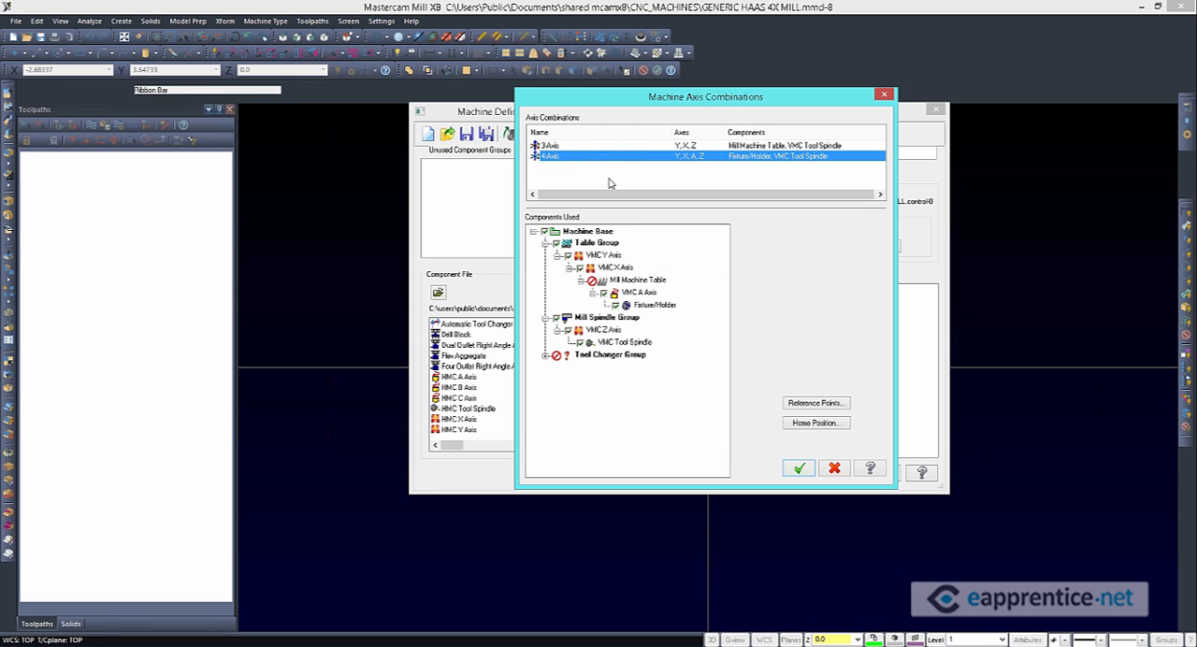
left_click(590, 170)
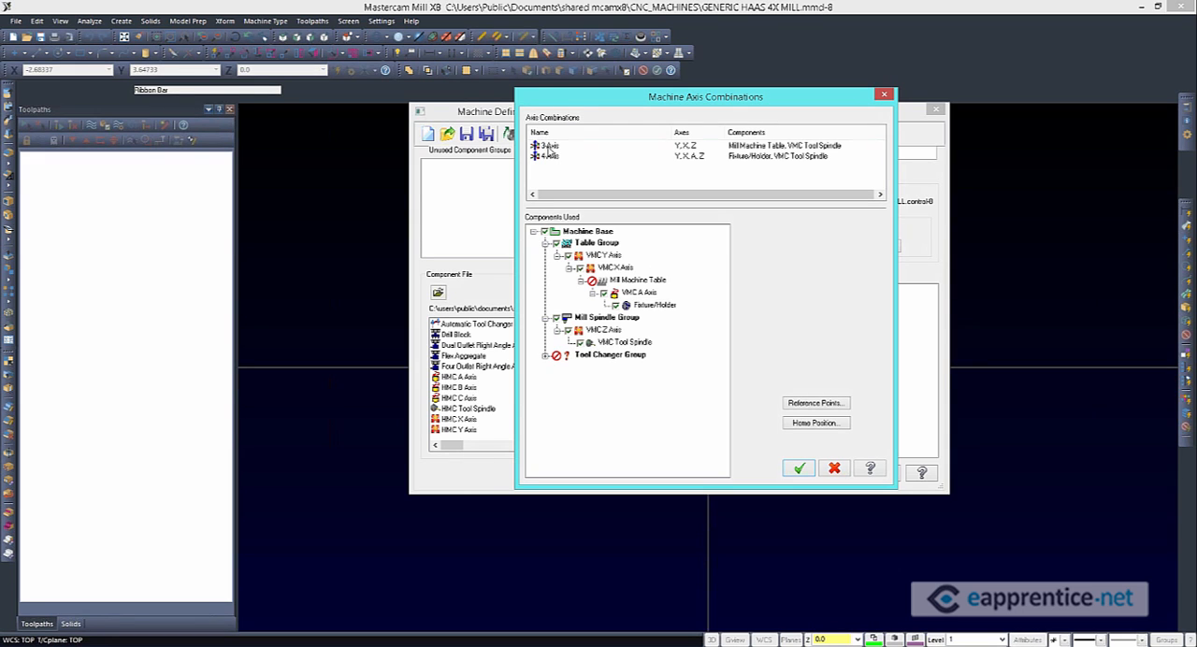
Reorder the axis combinations so that 4-Axis comes before 3-Axis
left_click(548, 147)
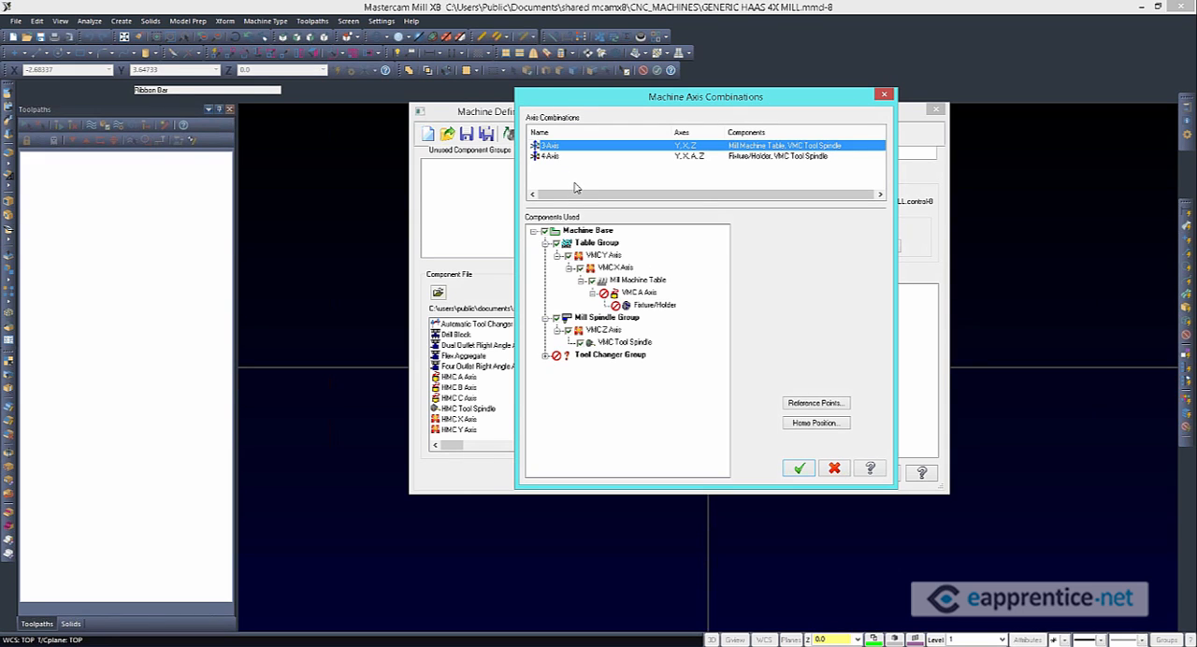
left_click(552, 170)
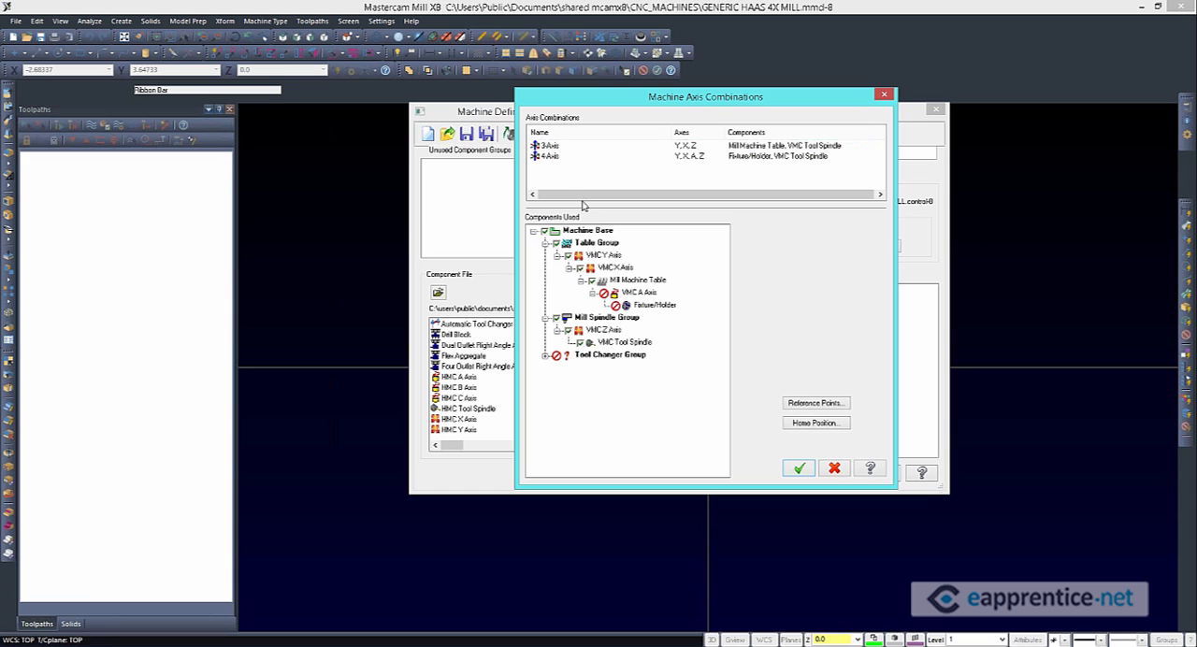
left_click(559, 157)
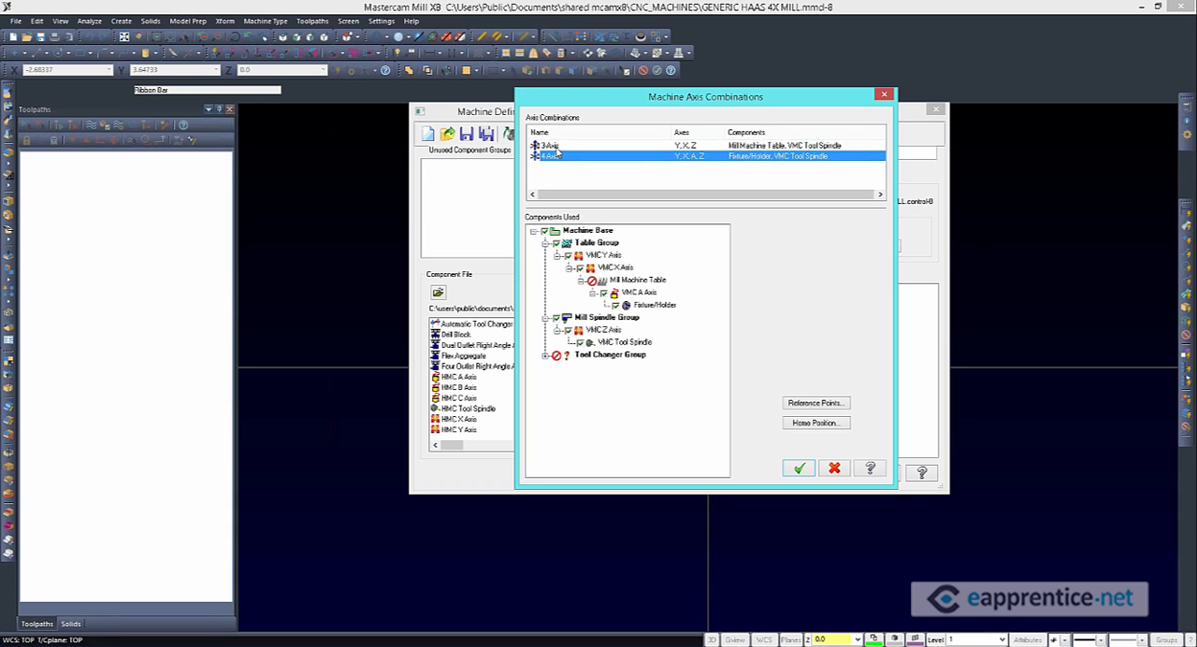
left_click_drag(553, 147, 550, 158)
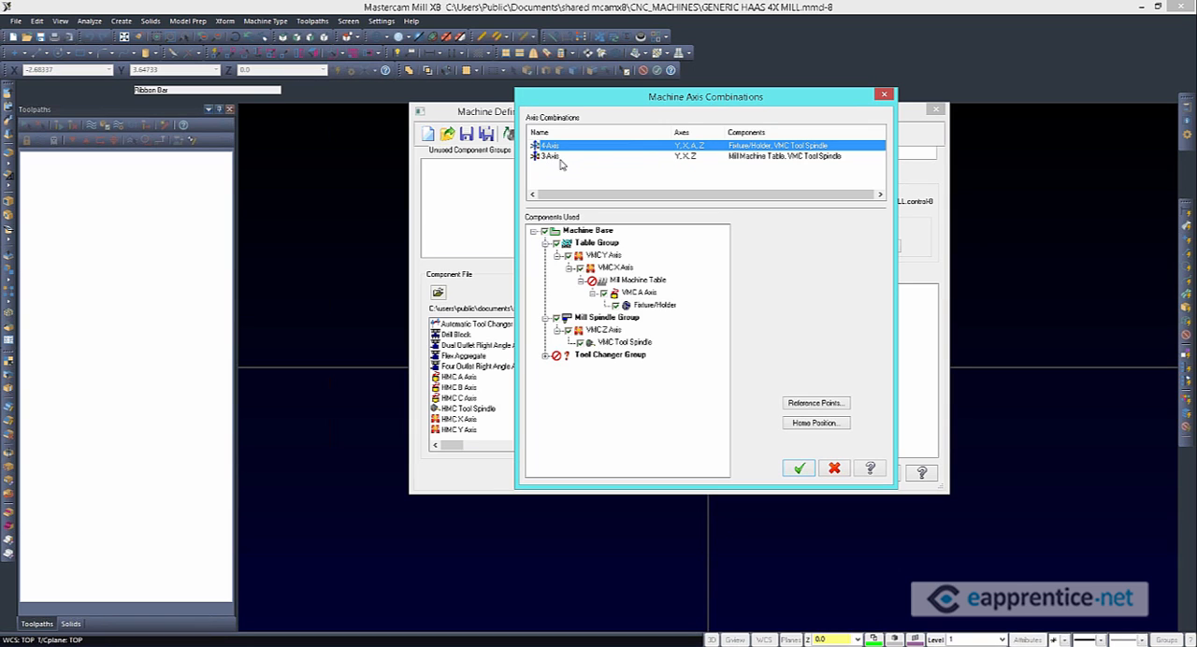
Accept the axis combinations and load the edited Generic Haas 4-axis machine definition
left_click(832, 468)
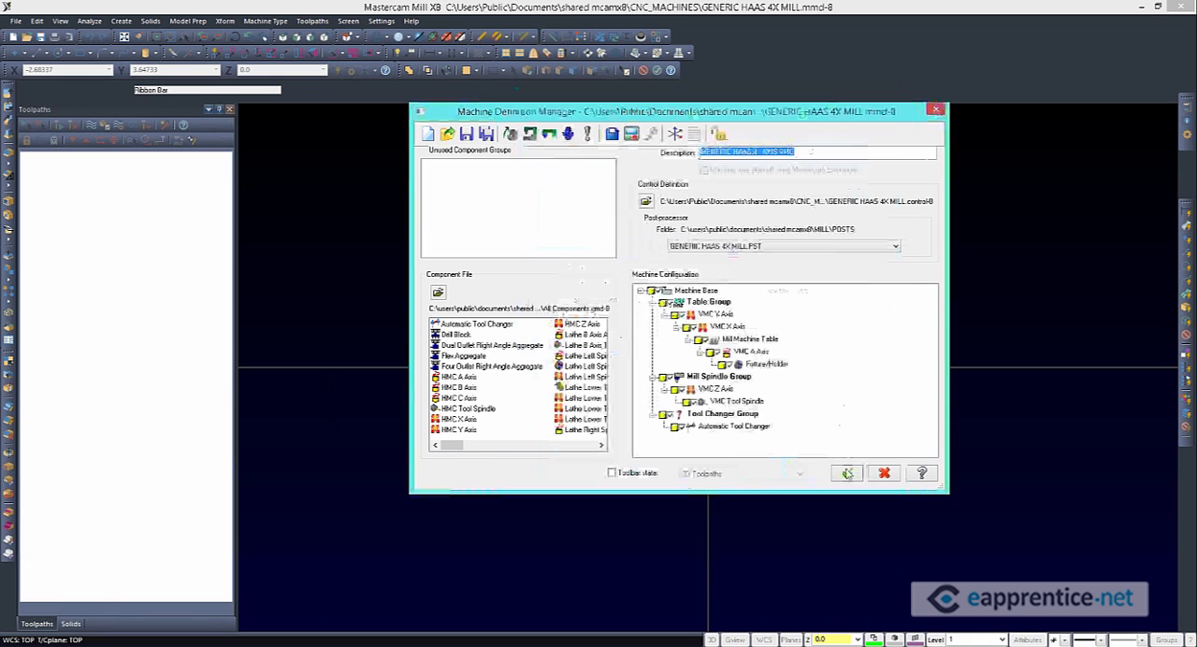
left_click(846, 473)
left_click(674, 336)
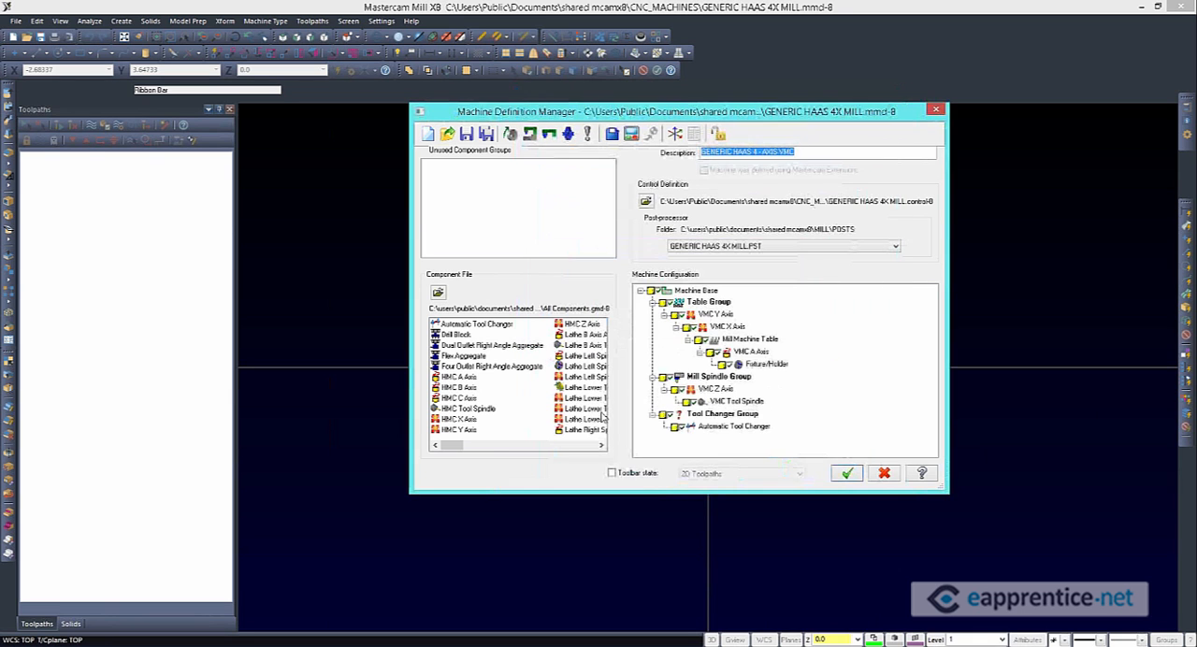
key("Return")
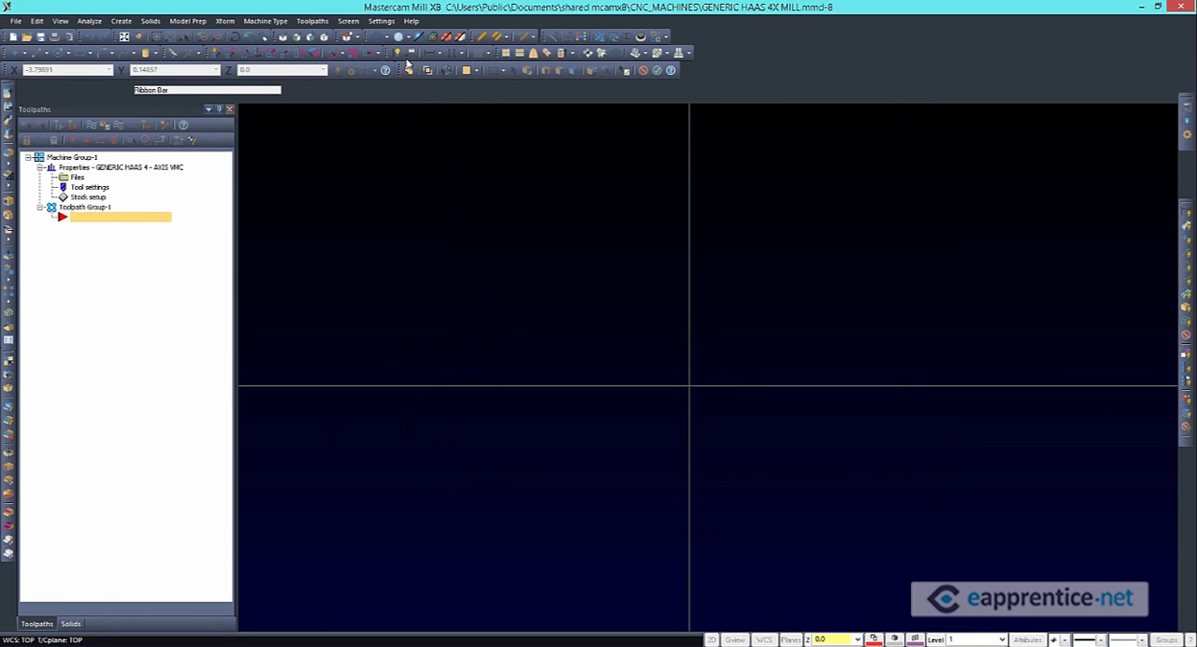
Create a rectangle about 6.91 wide and 4.42 high across the horizontal axis, mostly to the right of the origin
left_click(79, 54)
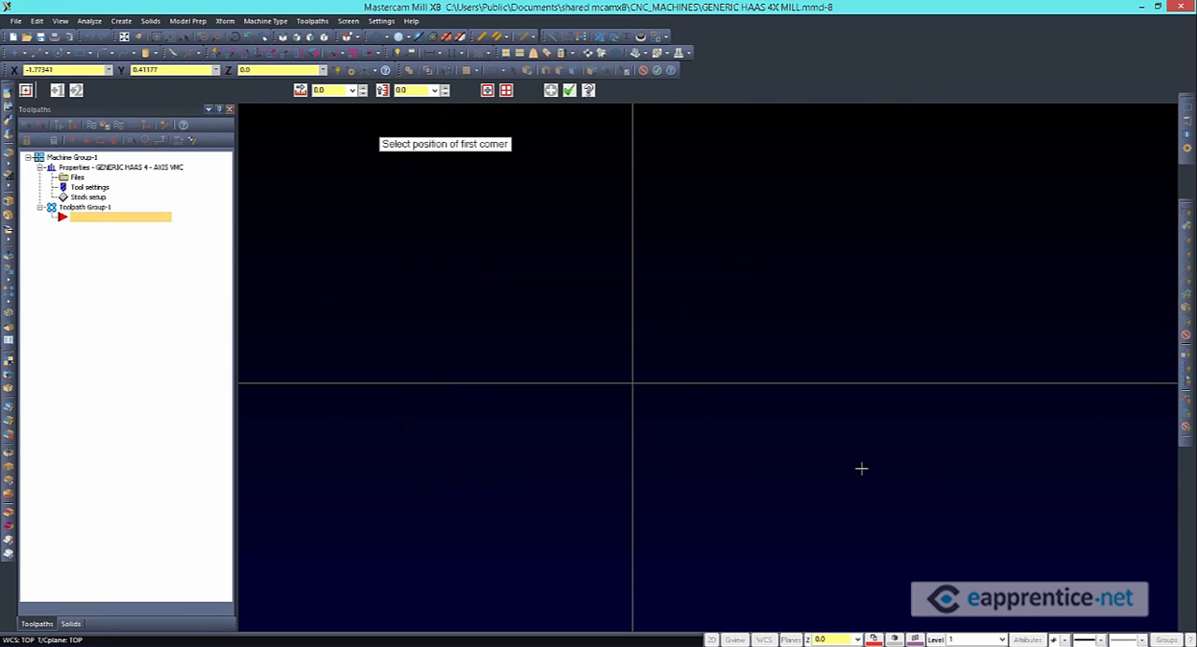
left_click(548, 266)
left_click(925, 506)
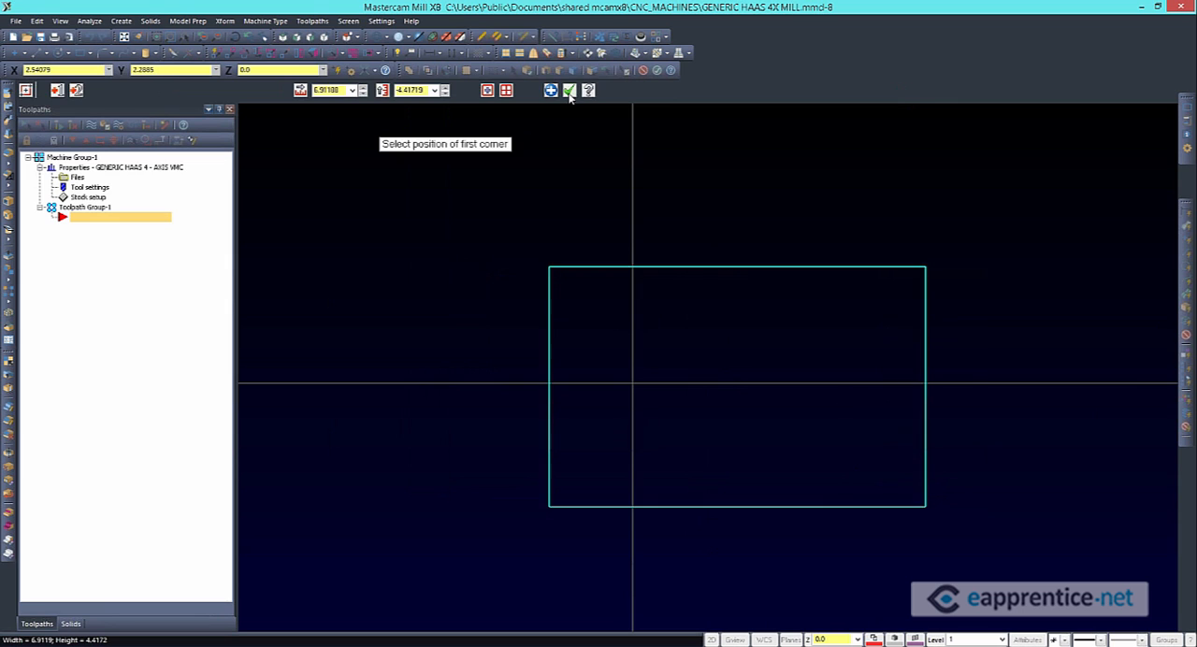
left_click(570, 90)
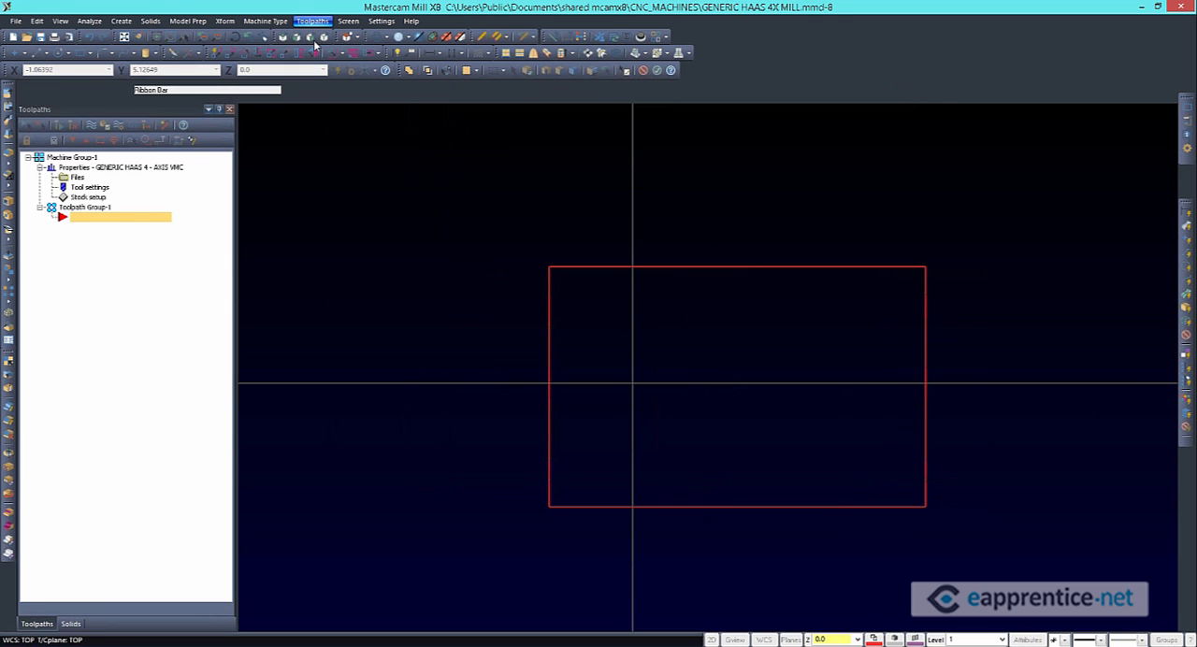
Create a 2D contour toolpath around the rectangle's chain, keeping the 1/2 flat end mill and the default parameters
left_click(312, 21)
left_click(316, 36)
key("Return")
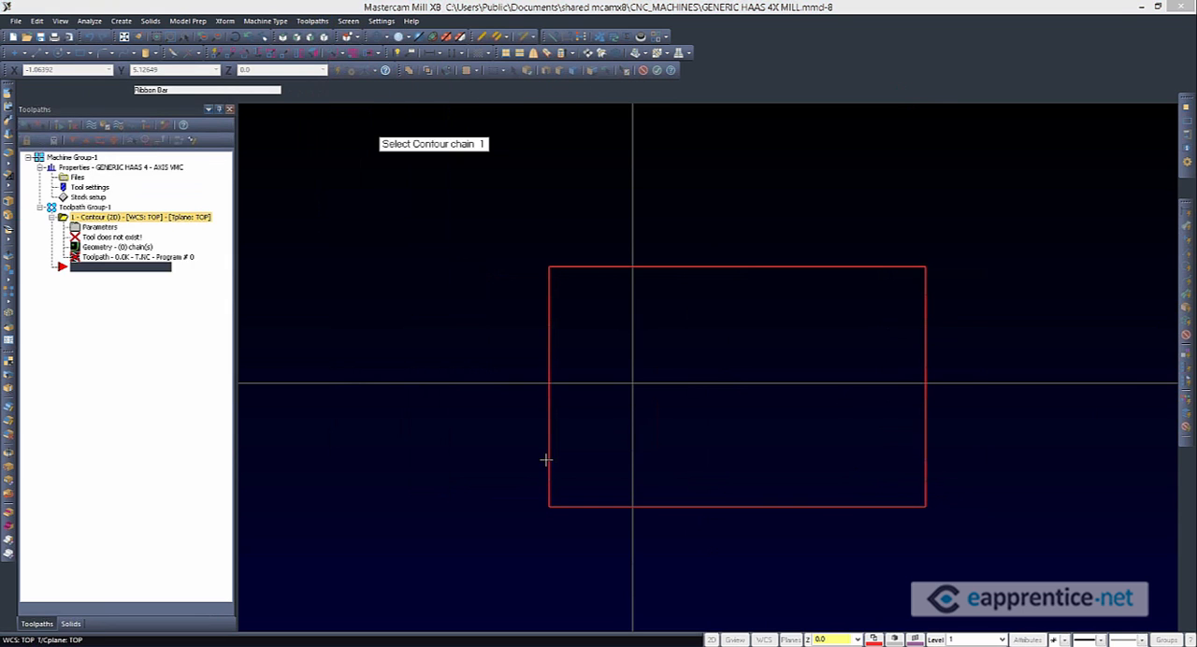
left_click(548, 459)
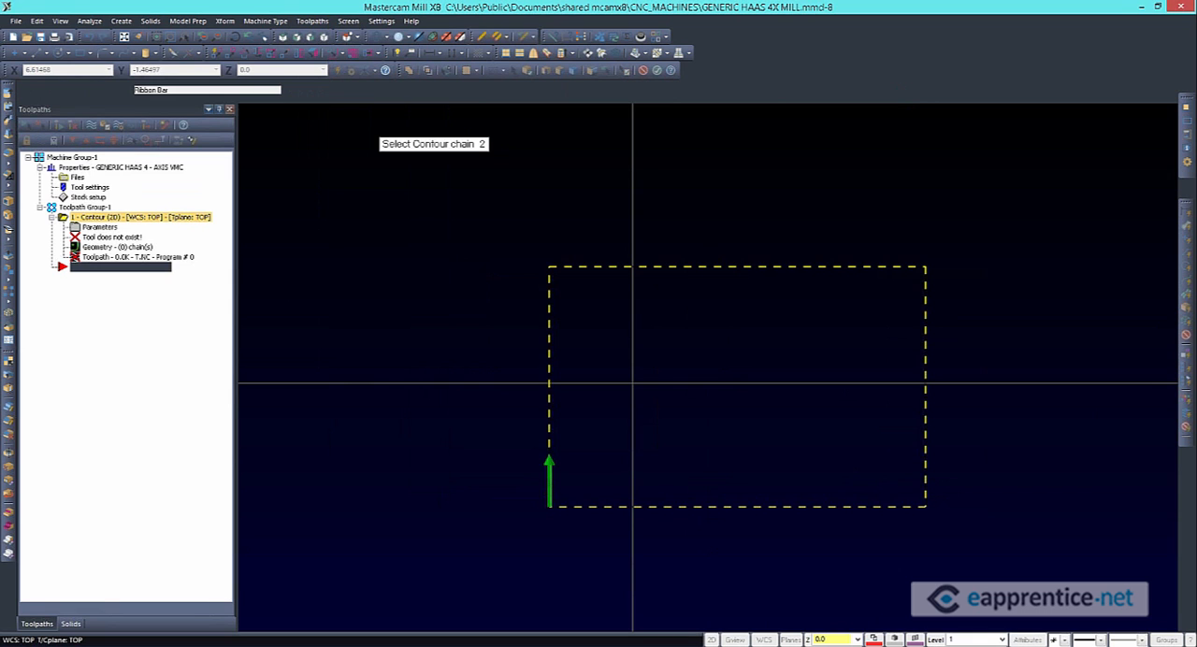
key("F1")
left_click(605, 23)
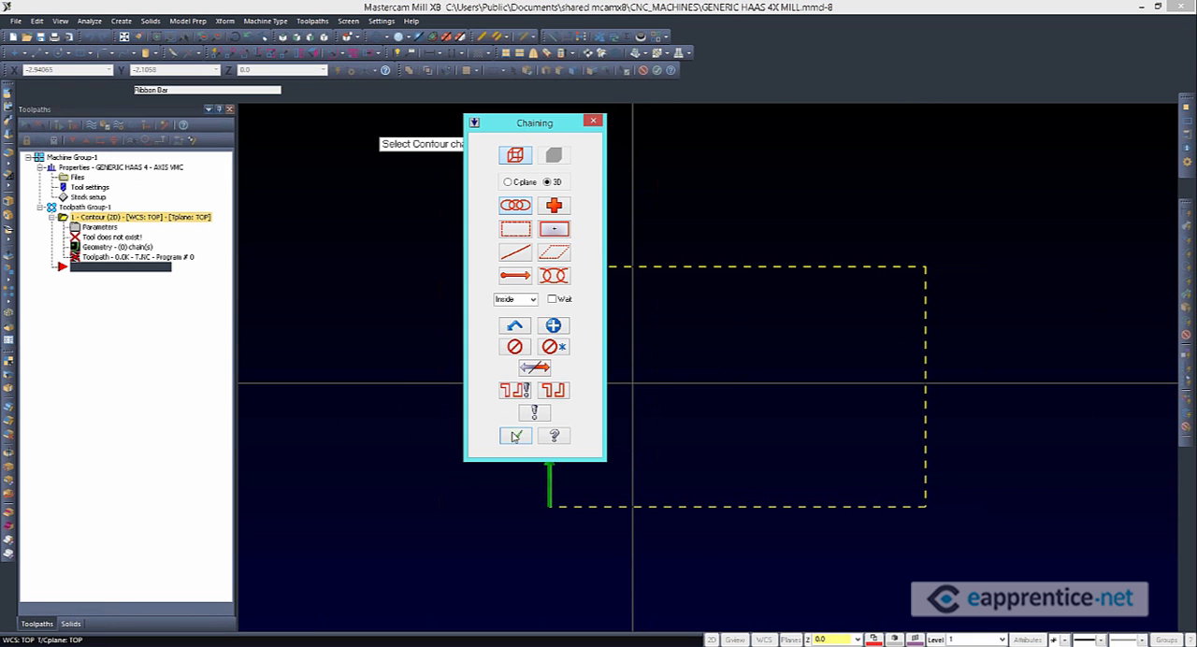
left_click(515, 437)
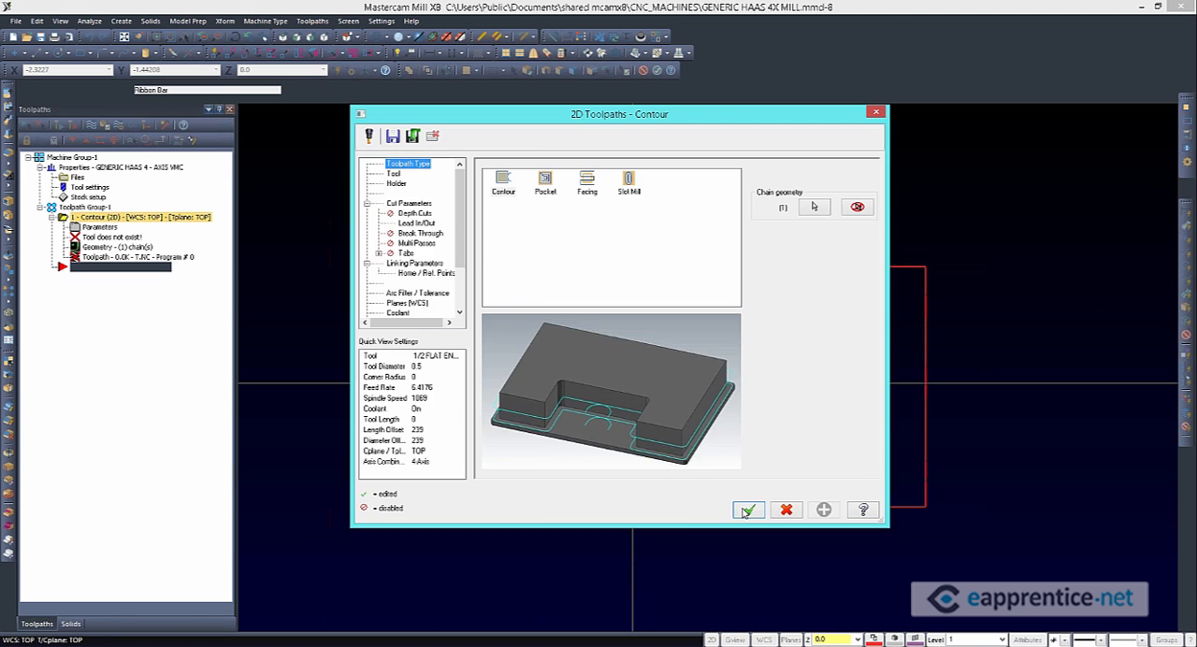
key("Return")
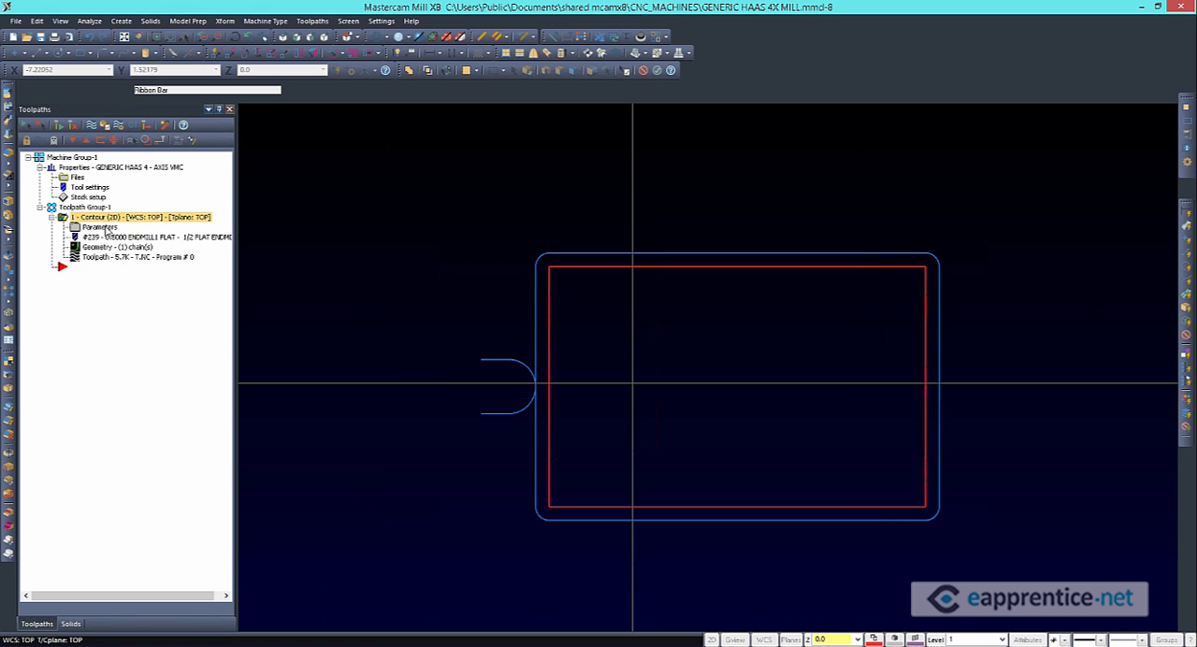
Examine the axes and components of the 4-Axis and 3-Axis combinations in the contour toolpath's parameters, and close them with 4-Axis selected
left_click(101, 227)
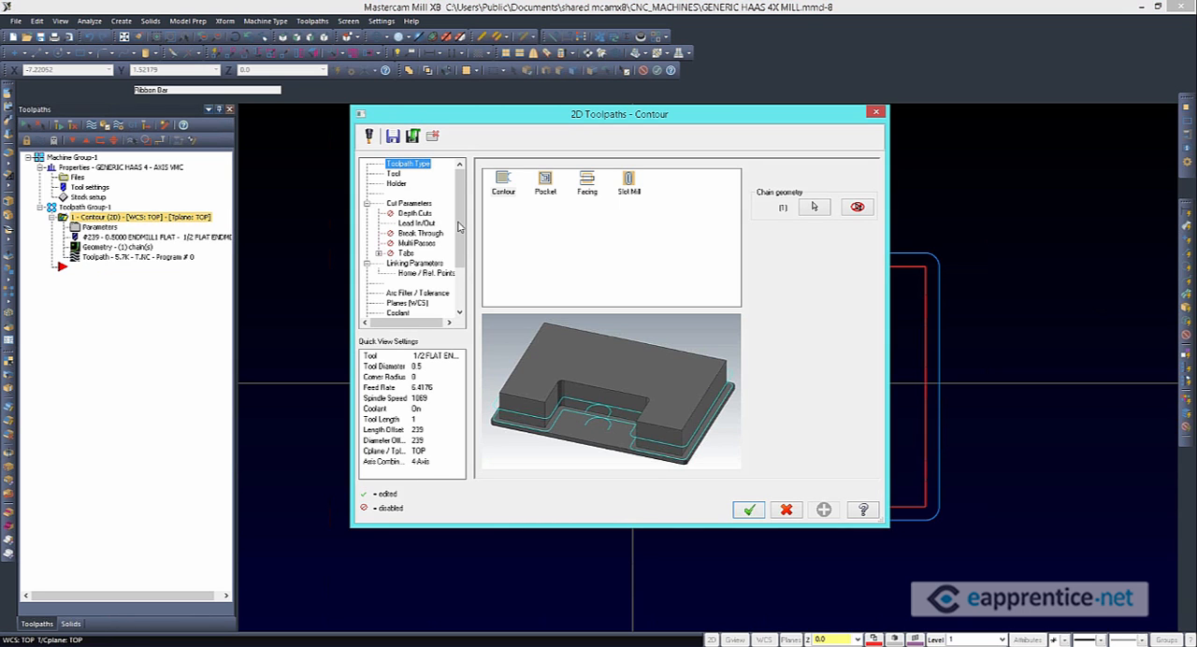
scroll(459, 227, "down", 2)
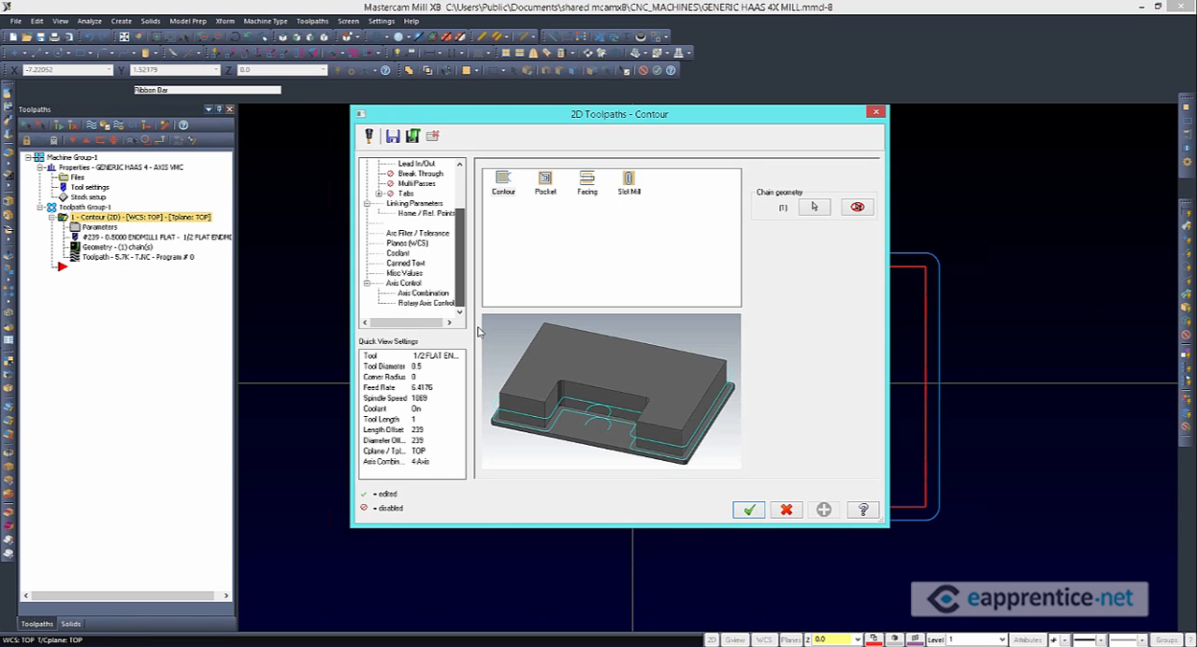
left_click(411, 292)
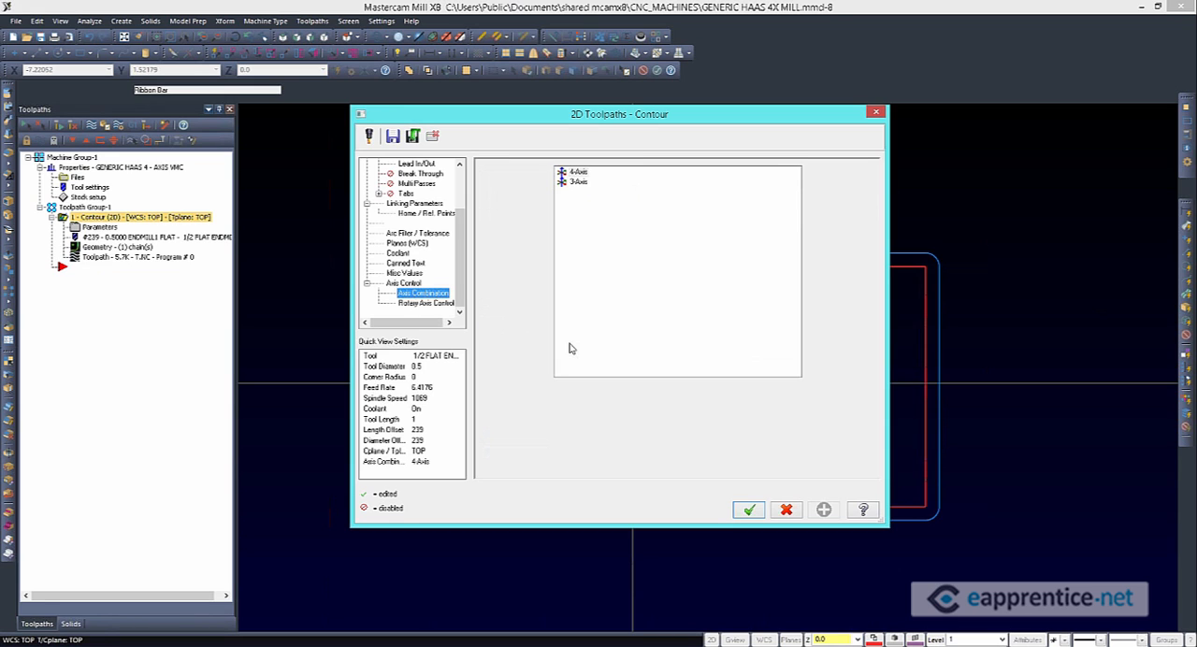
double_click(577, 173)
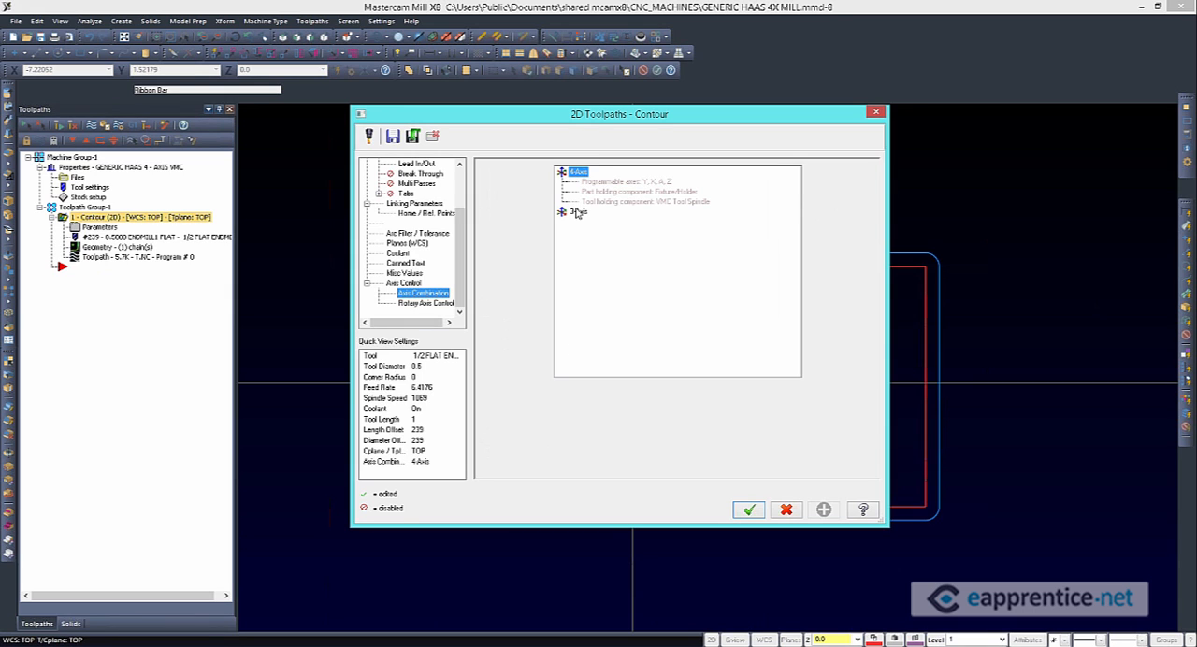
double_click(578, 212)
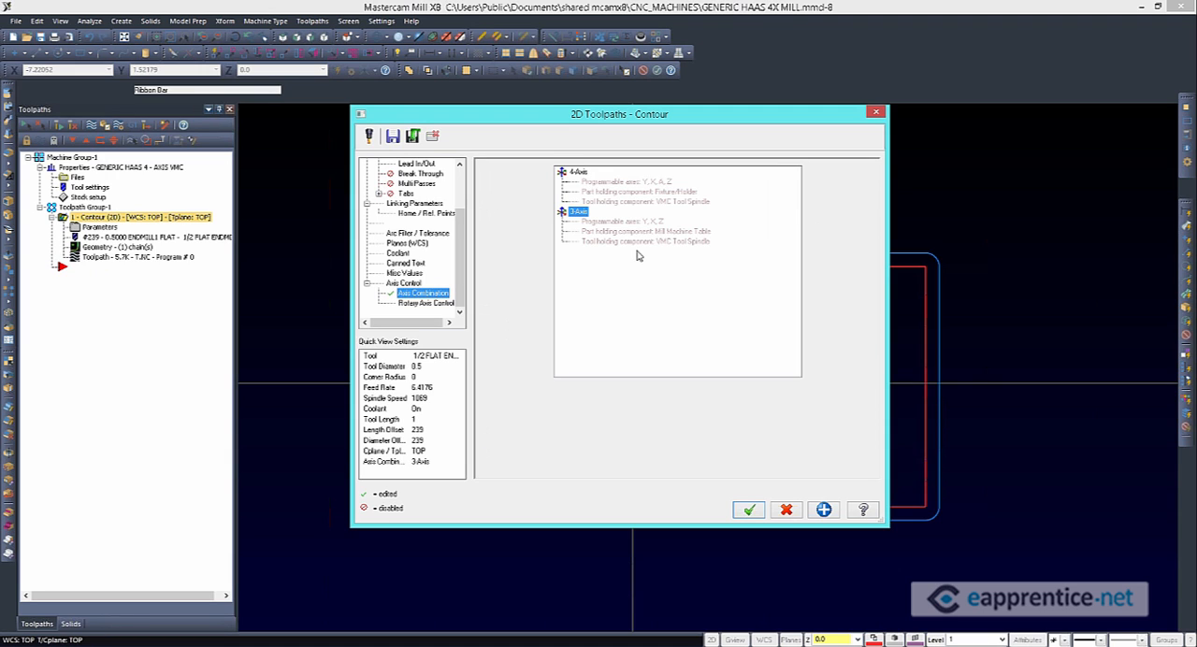
left_click(577, 173)
left_click(749, 511)
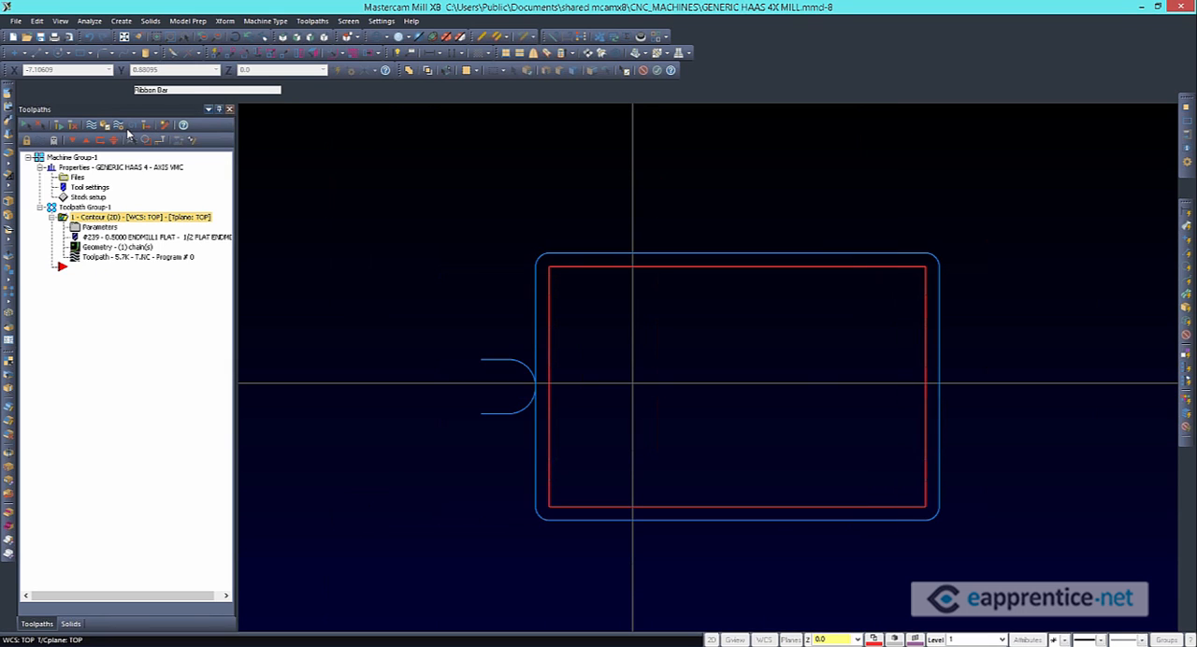
Post the contour operation to an NC file and examine the rotary A0. words in blocks N130 and N340
left_click(132, 125)
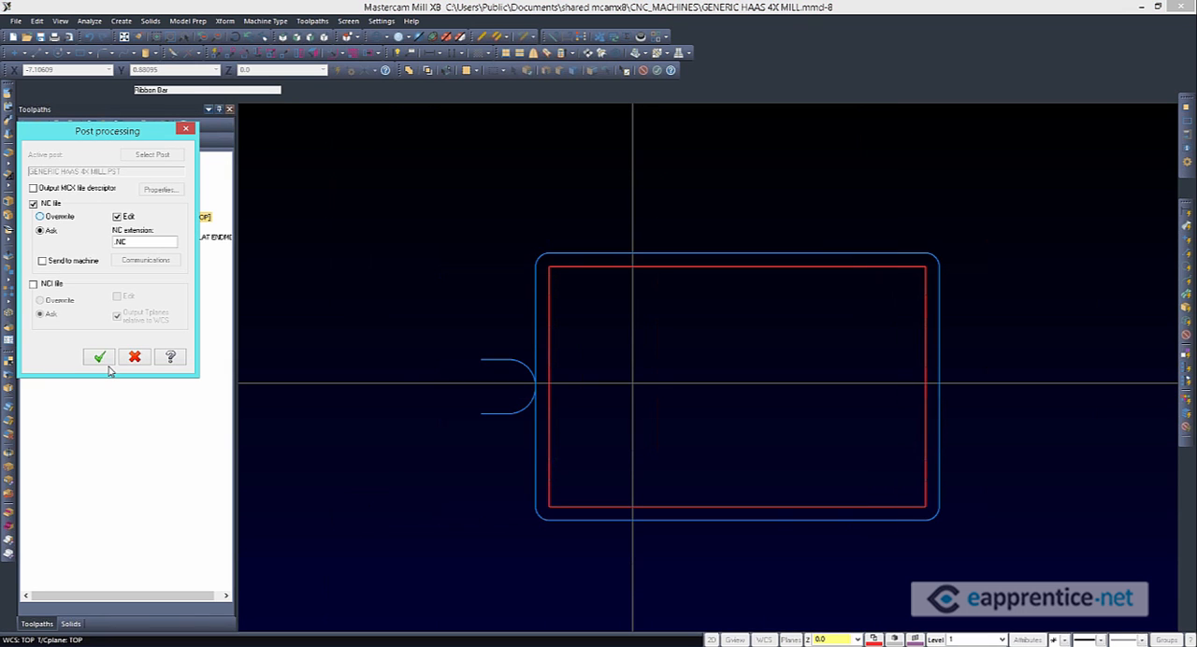
left_click(105, 361)
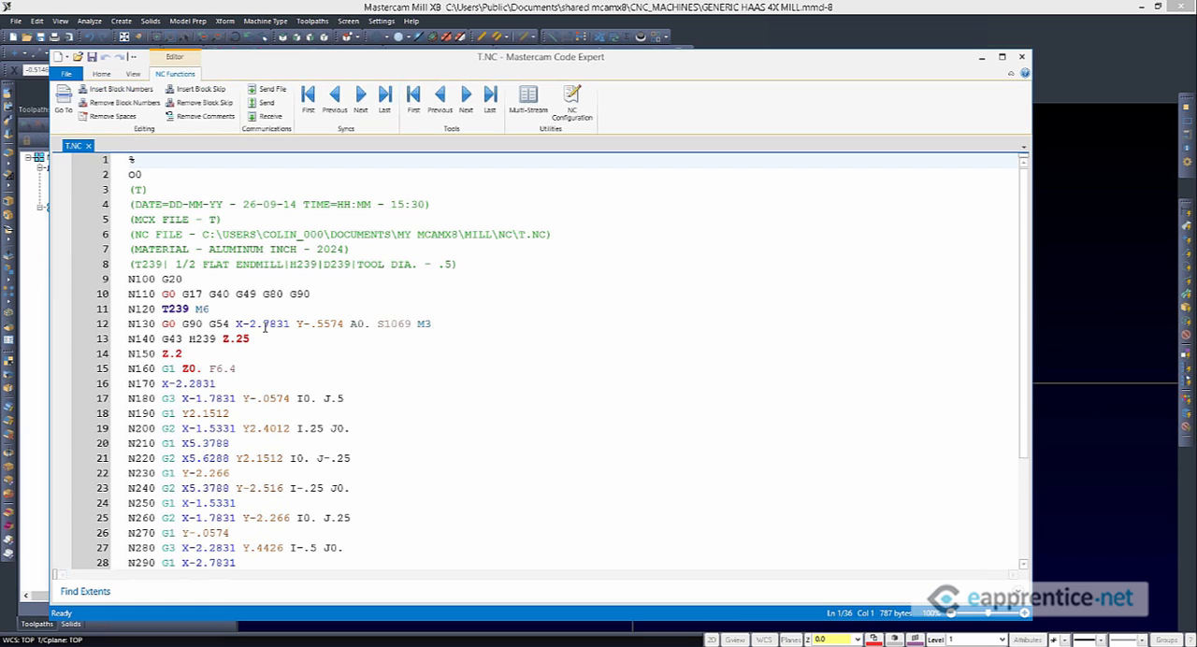
left_click(264, 324)
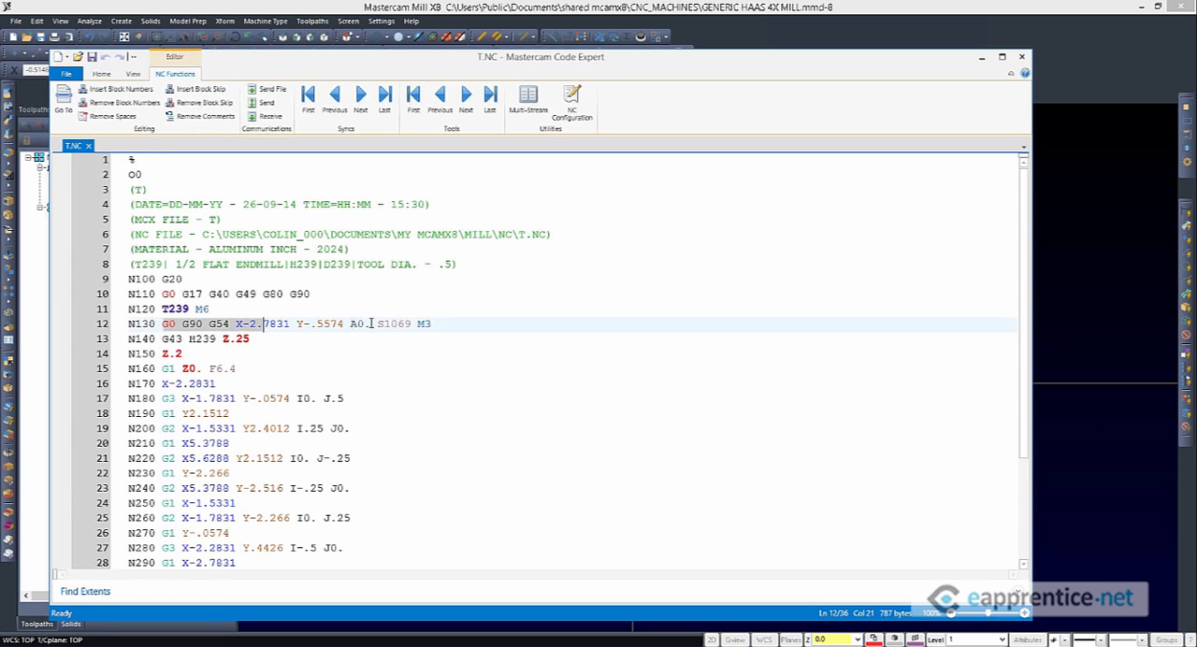
double_click(372, 324)
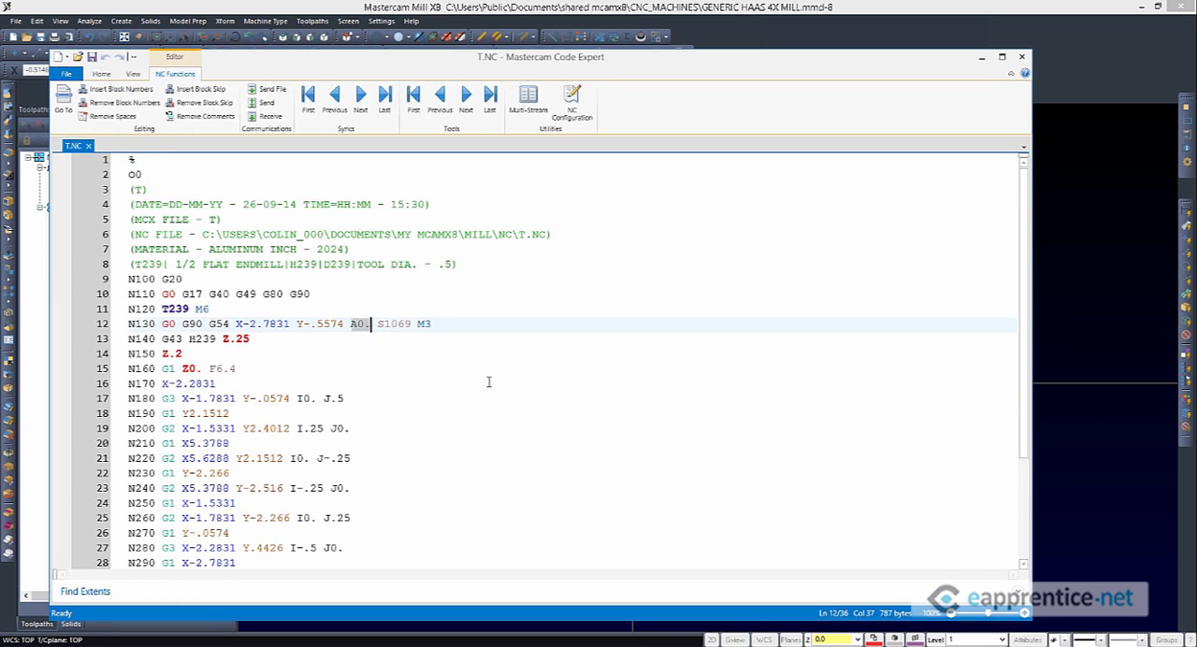
scroll(451, 403, "down", 3)
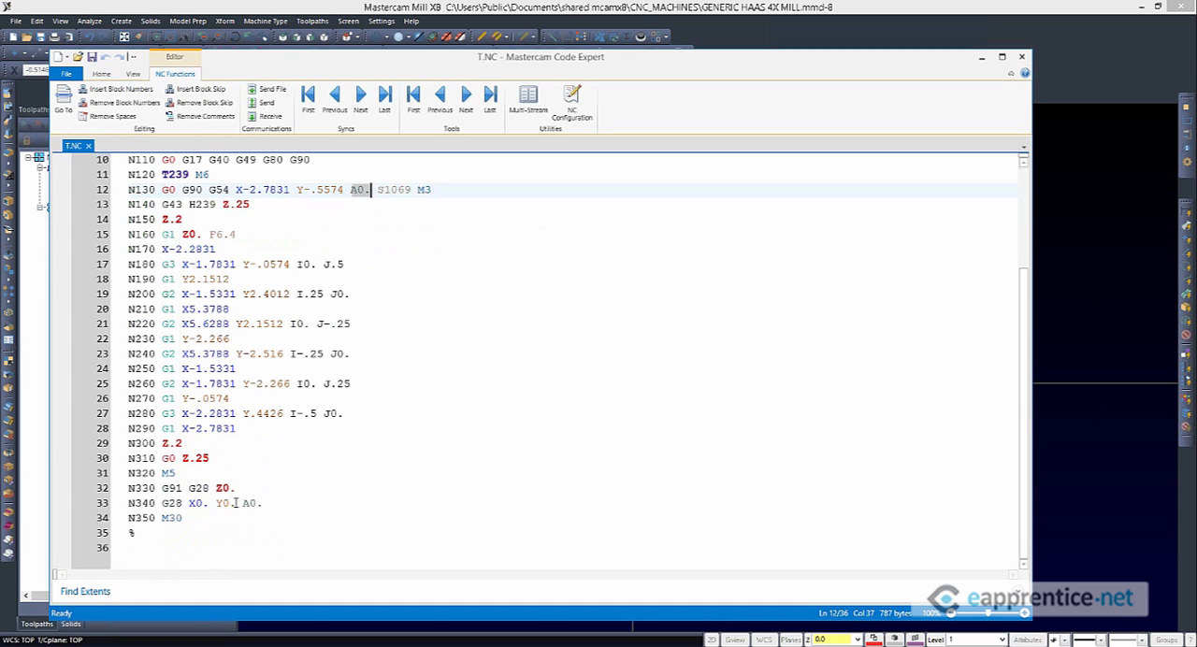
double_click(338, 503)
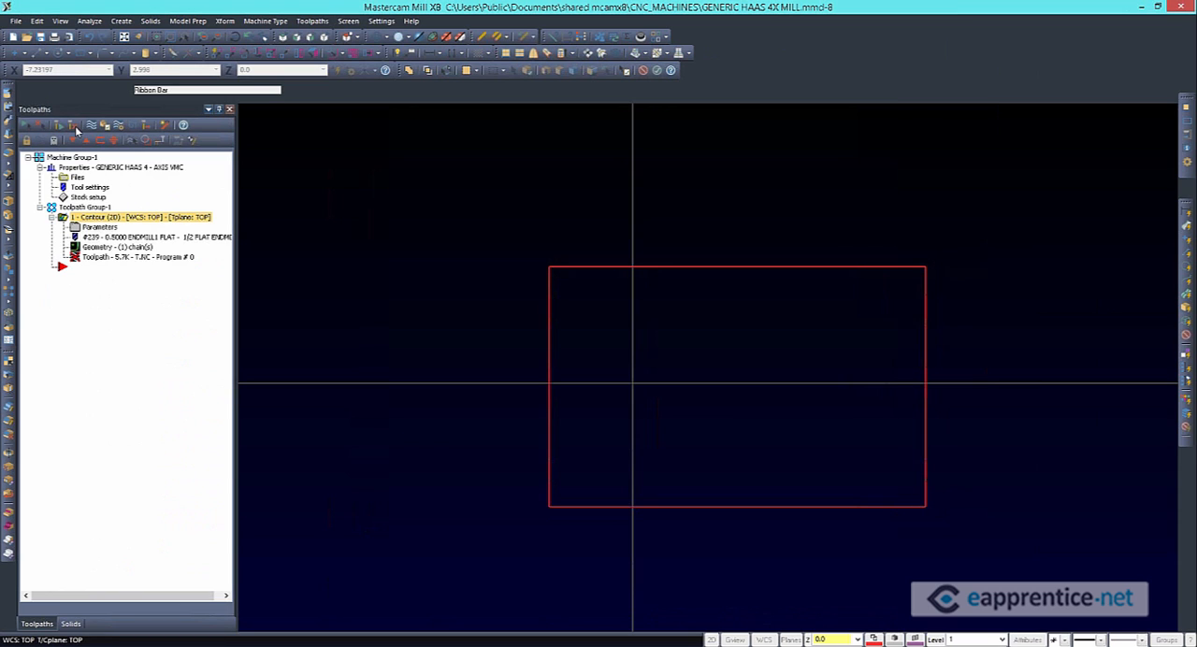
Regenerate the contour with the 3-Axis combination and repost it with Overwrite, reloading the NC file in the code editor
left_click(113, 140)
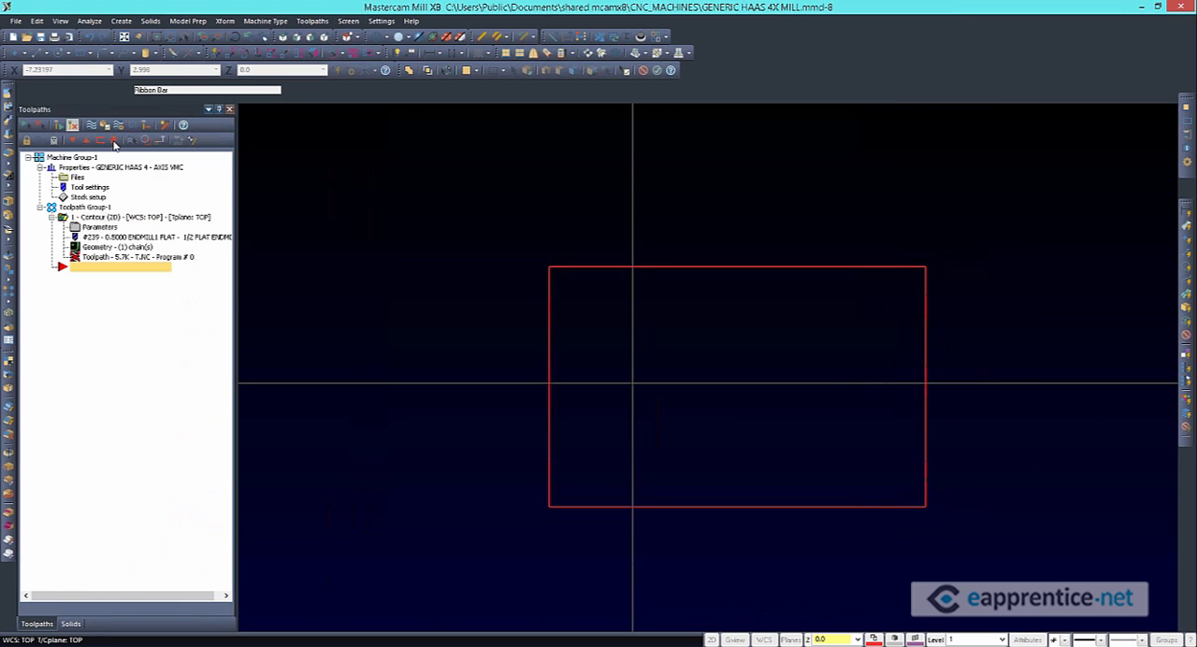
left_click(132, 127)
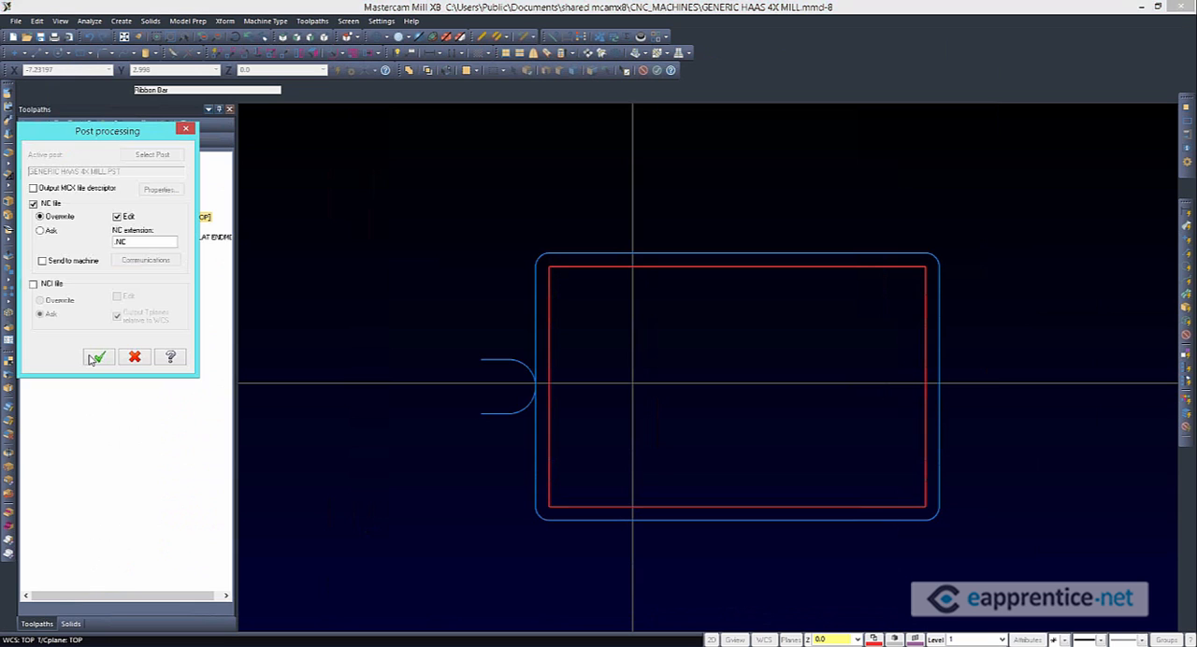
left_click(97, 357)
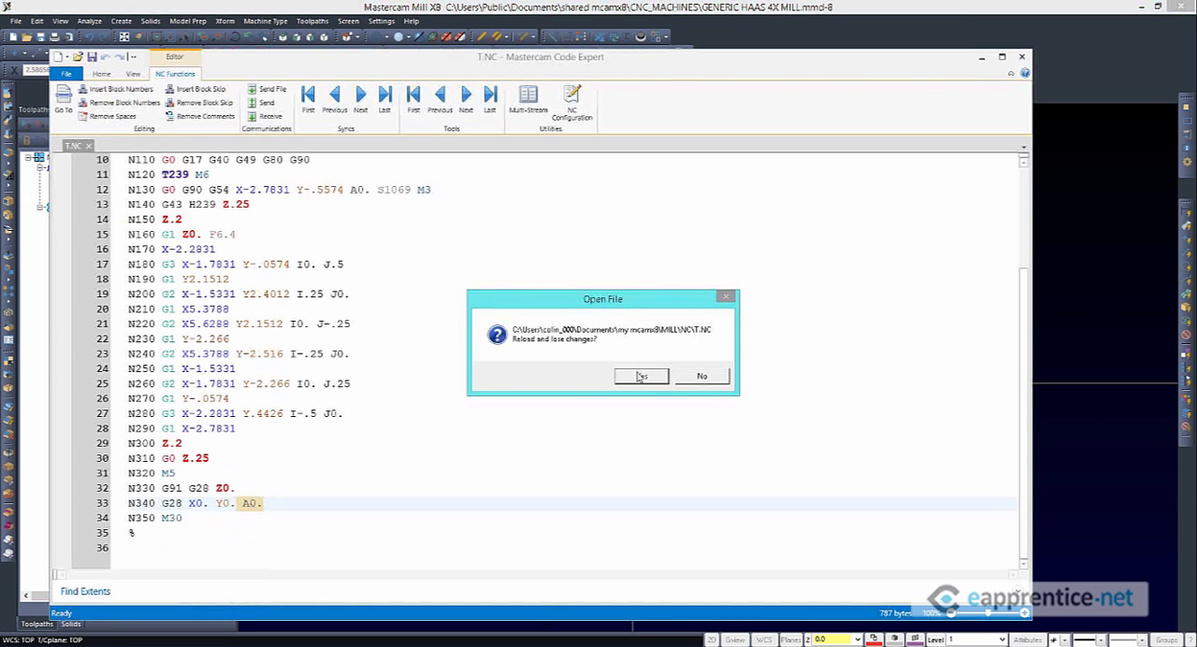
key("Return")
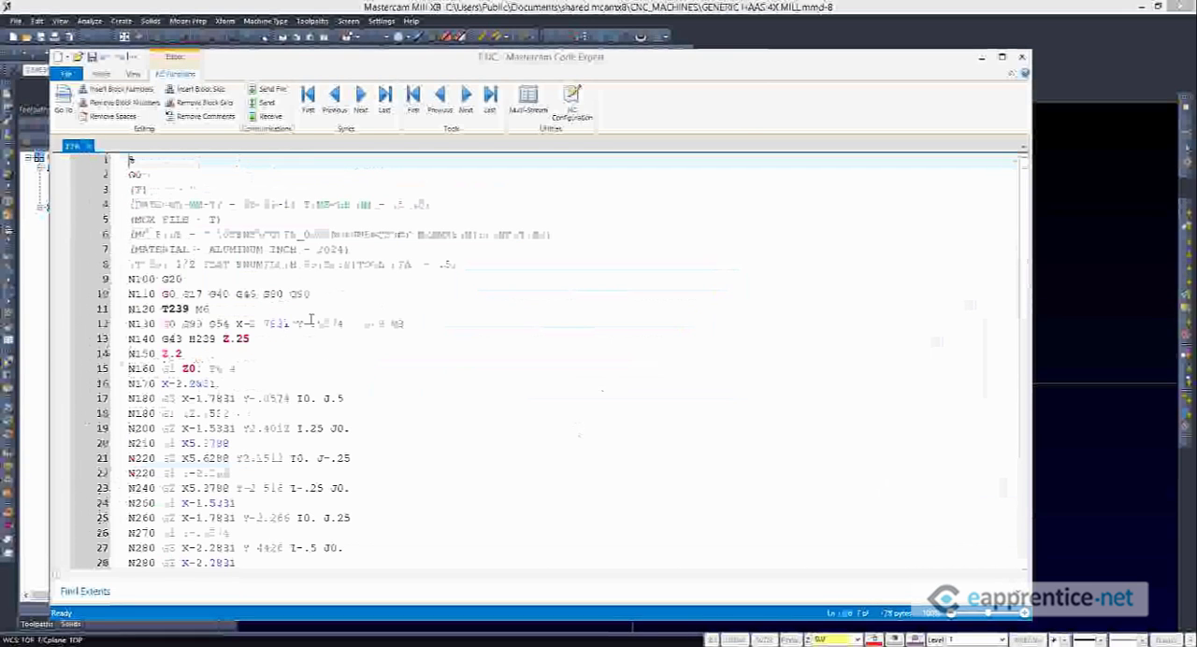
Check blocks N130 and N340 of the reposted code for rotary axis output, and minimize the code editor
left_click_drag(269, 324, 405, 324)
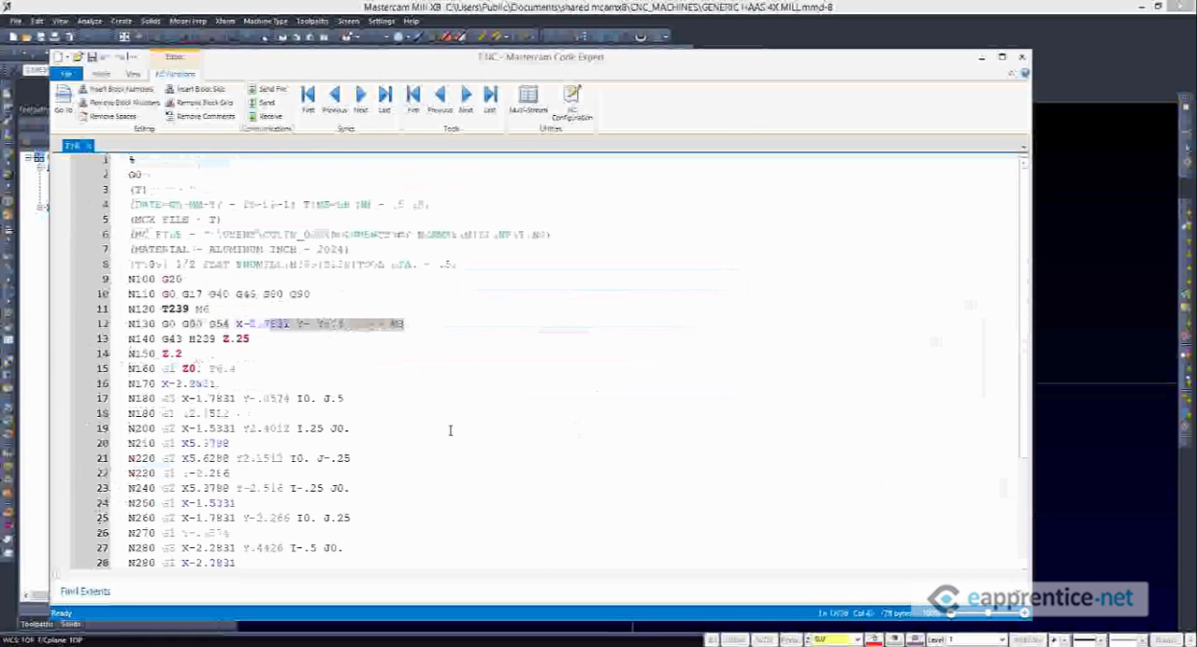
scroll(451, 431, "down", 3)
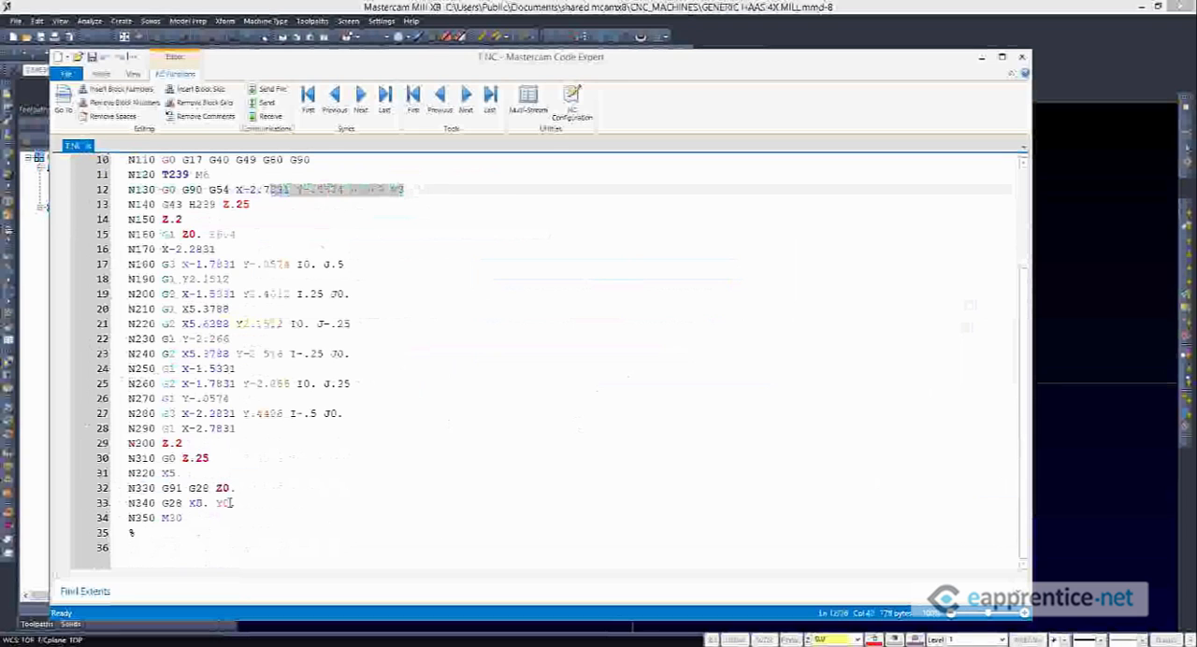
left_click(342, 505)
left_click(342, 519)
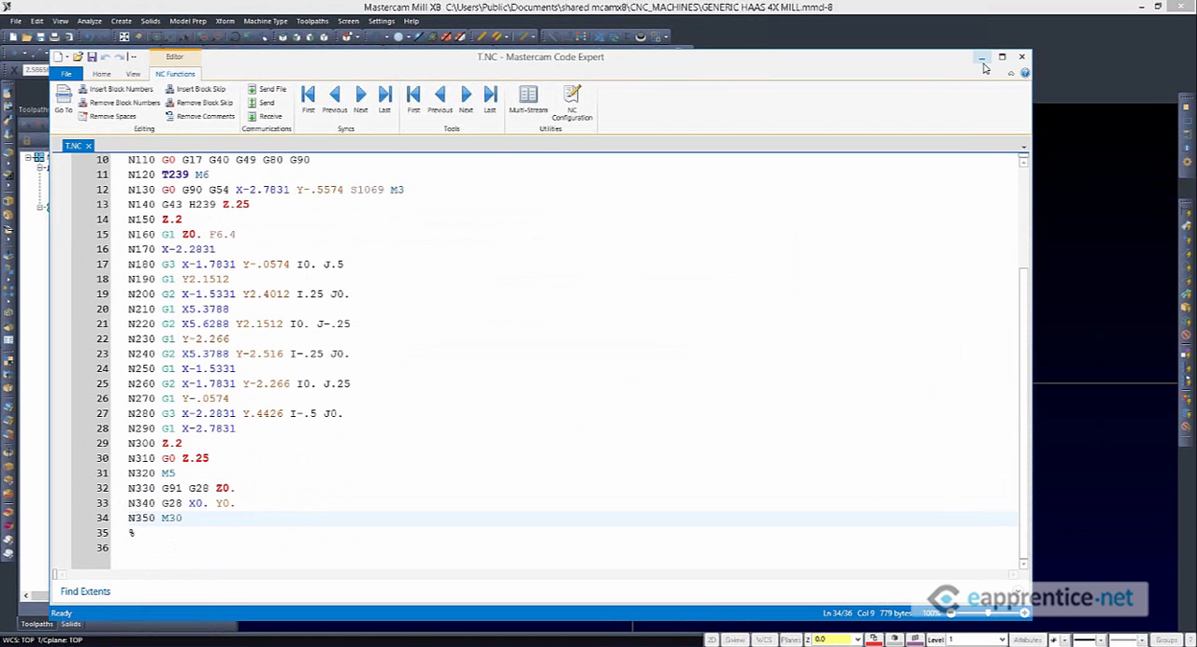
left_click(983, 57)
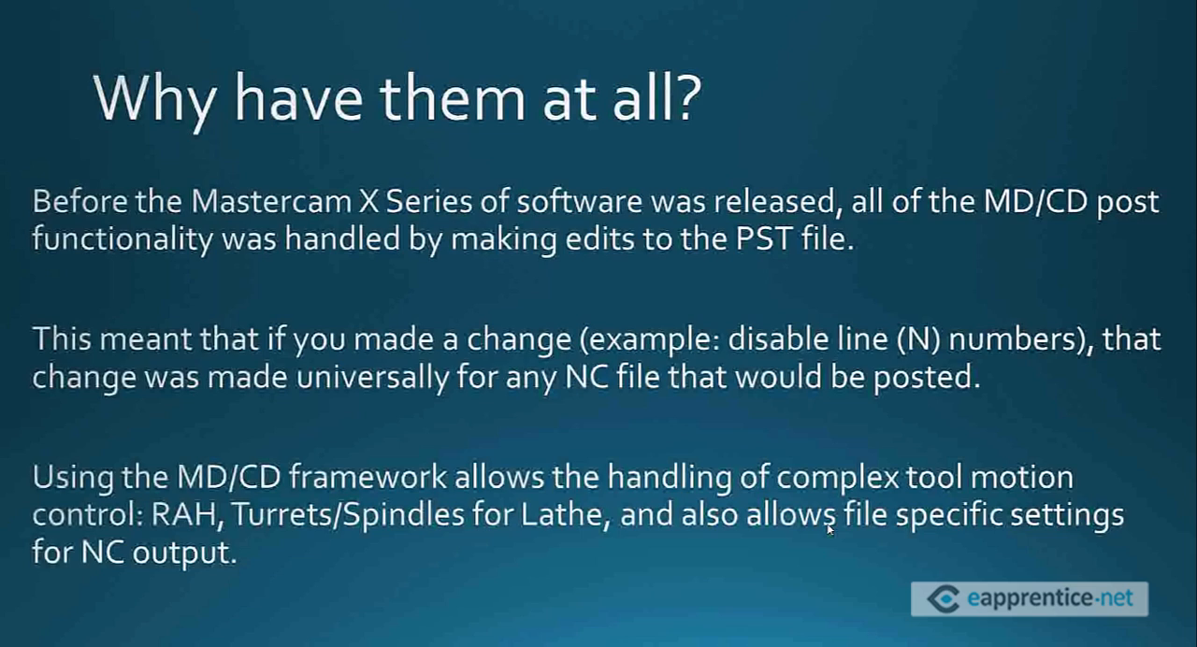
left_click(827, 525)
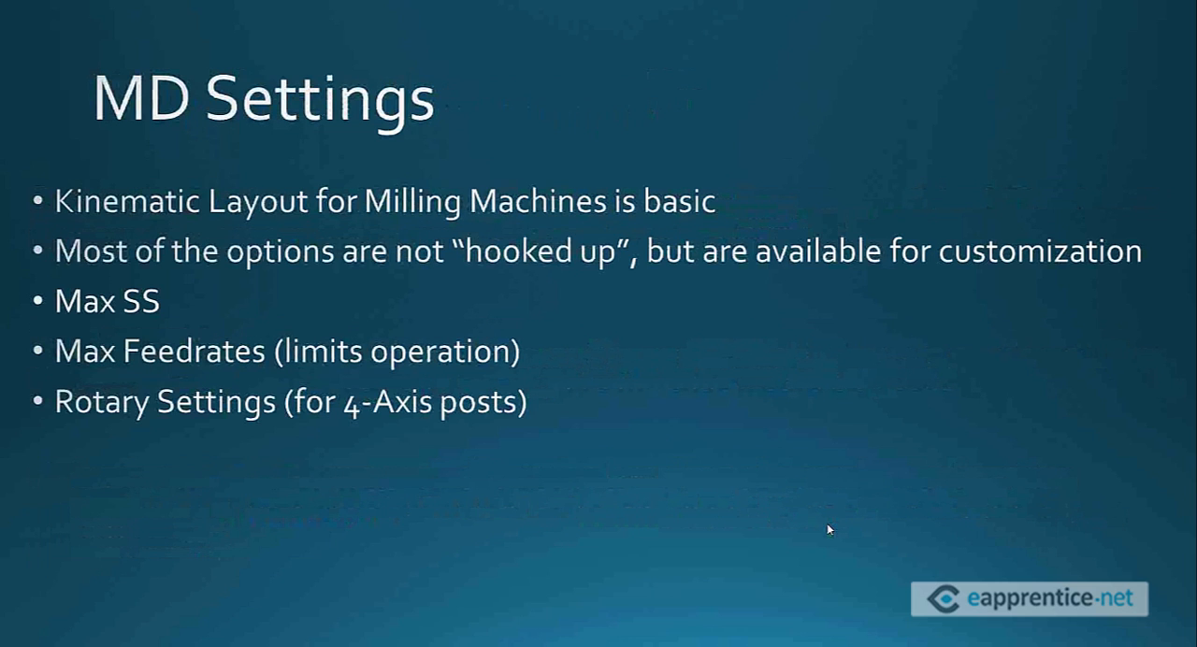
key("Right")
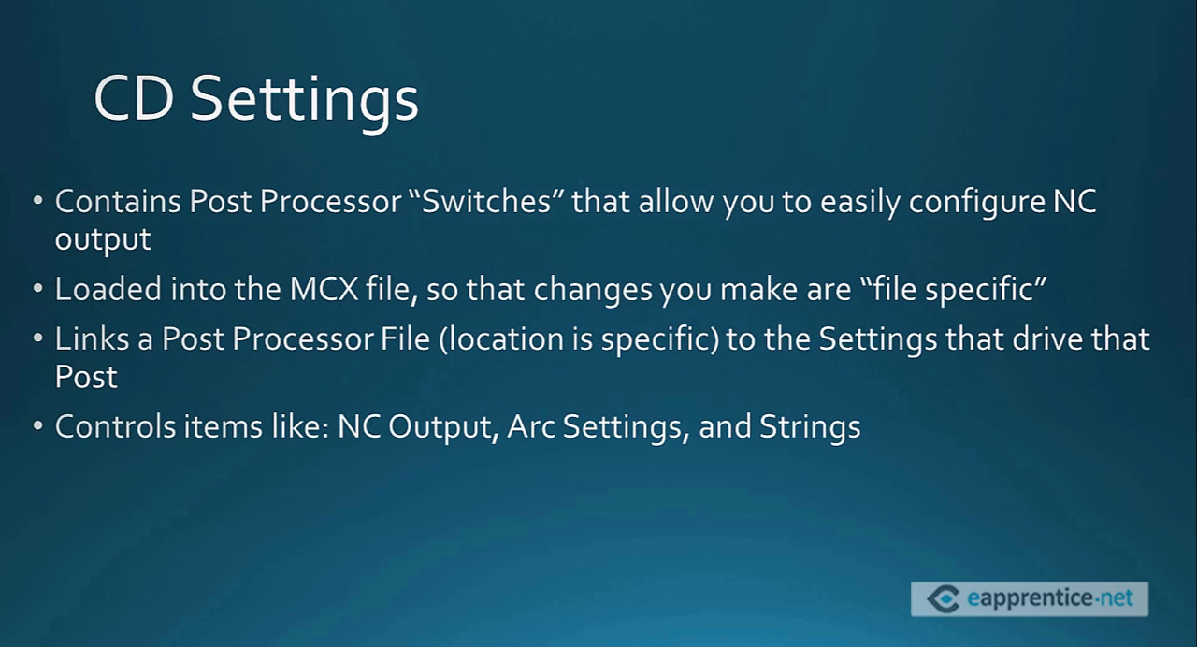
left_click(467, 557)
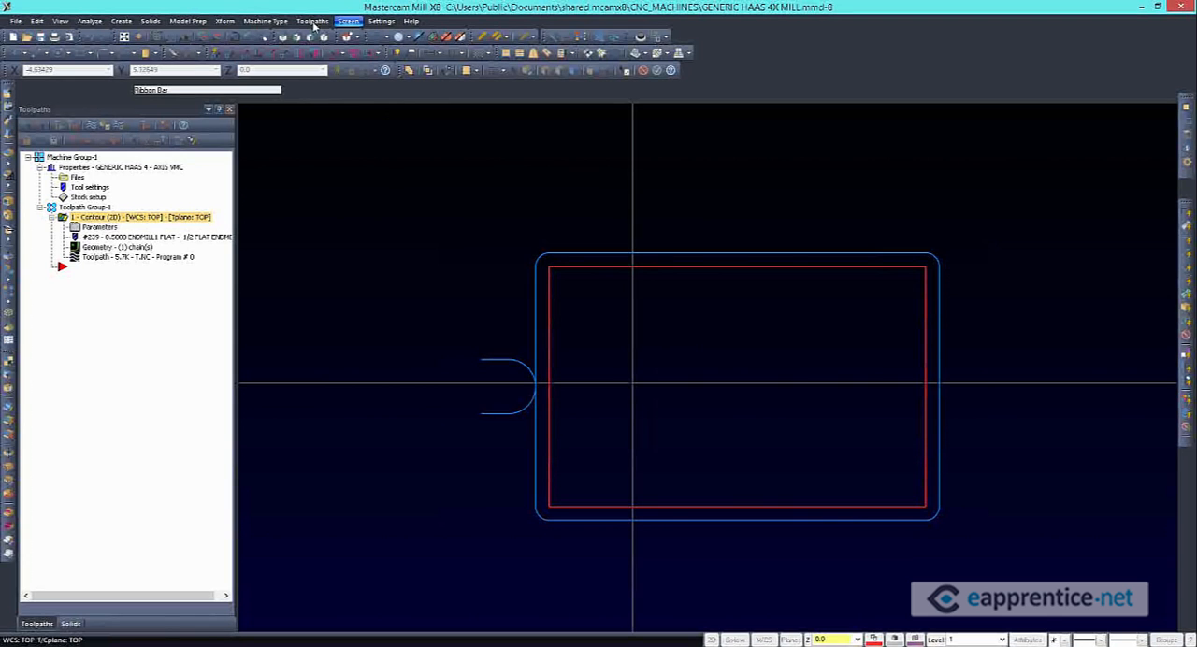
Open the disk copy of the Generic Haas 4-axis machine definition and bring up its control definition for editing
left_click(381, 21)
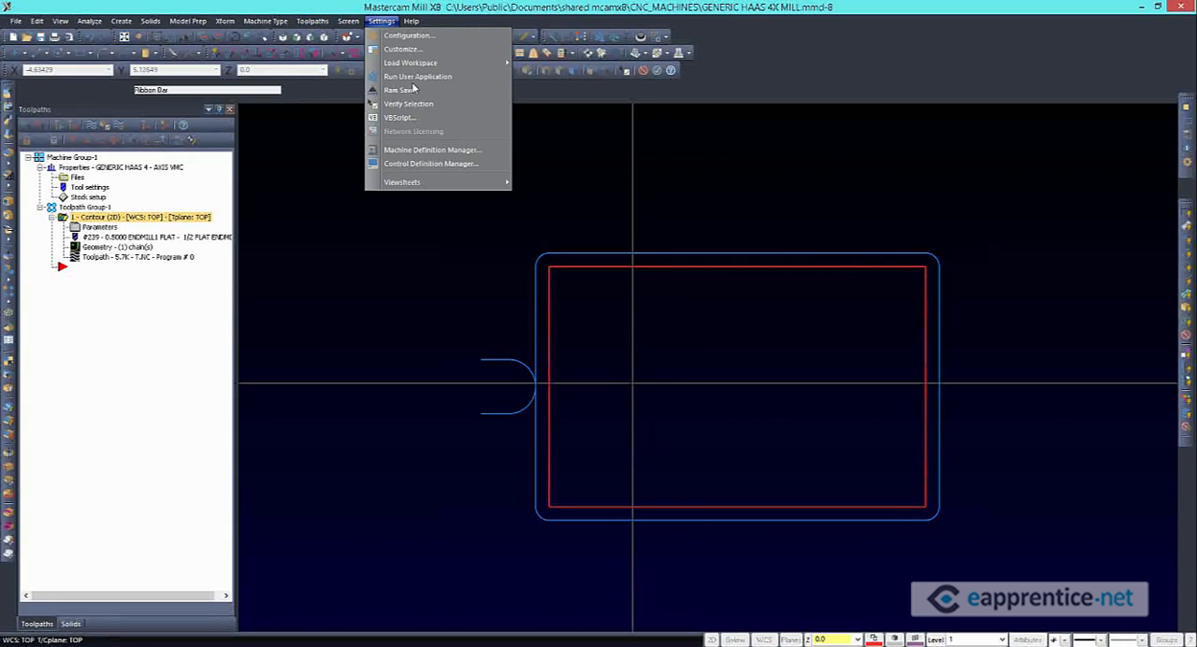
left_click(429, 149)
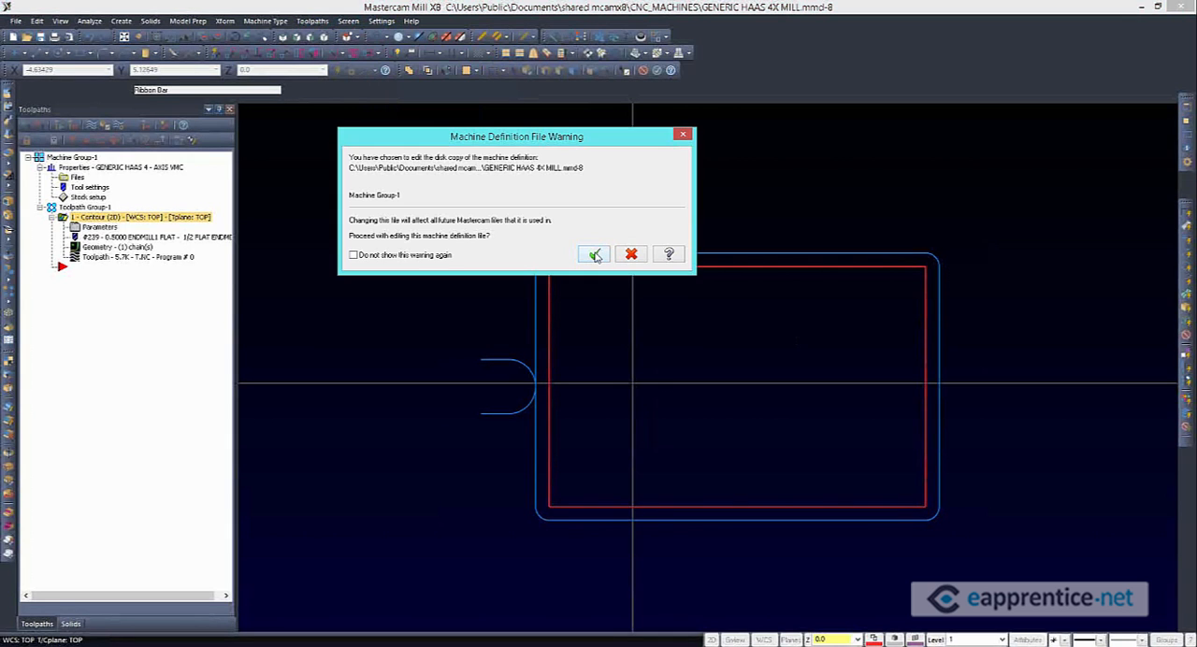
left_click(595, 255)
left_click(595, 254)
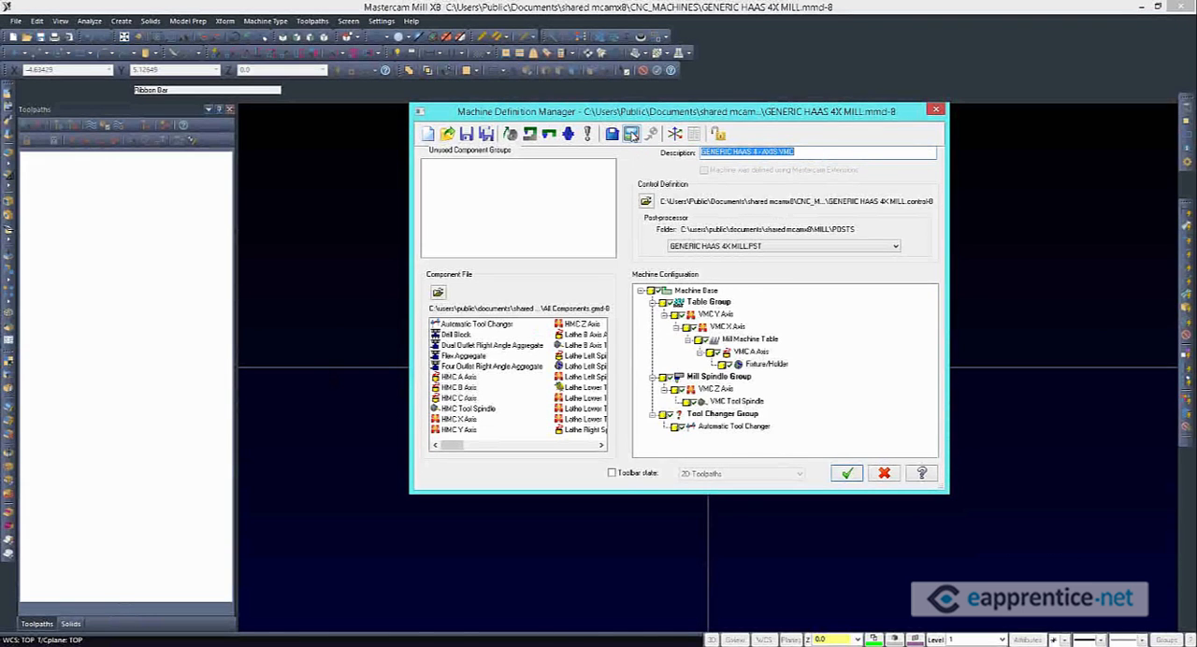
left_click(632, 136)
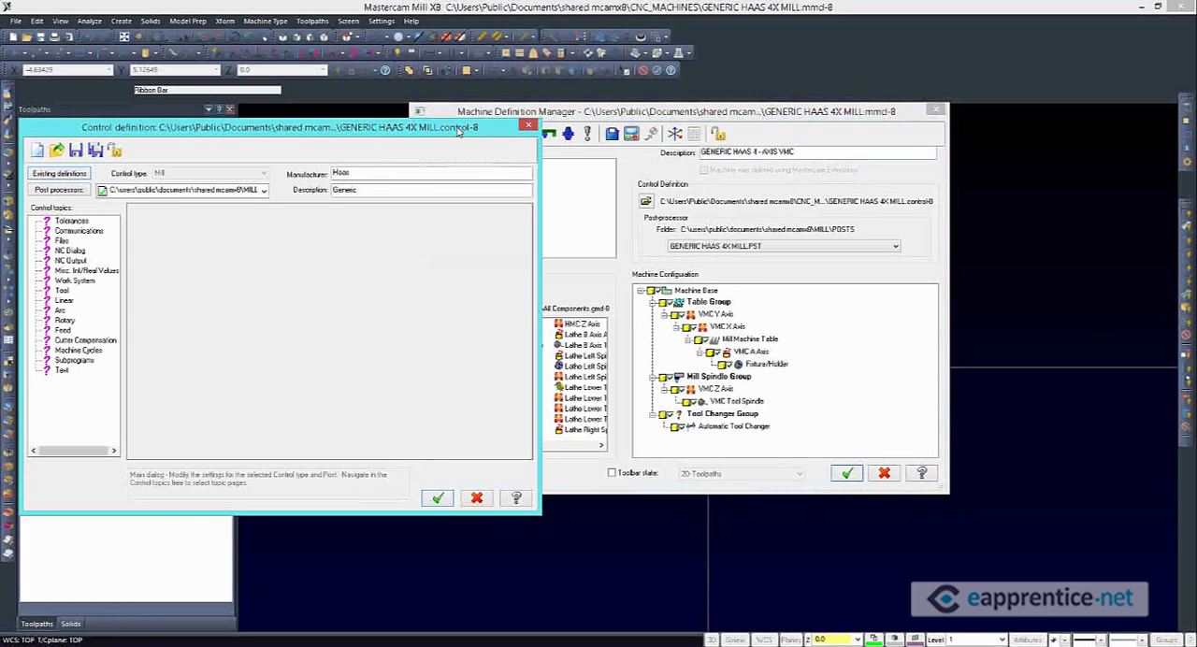
left_click_drag(459, 132, 909, 110)
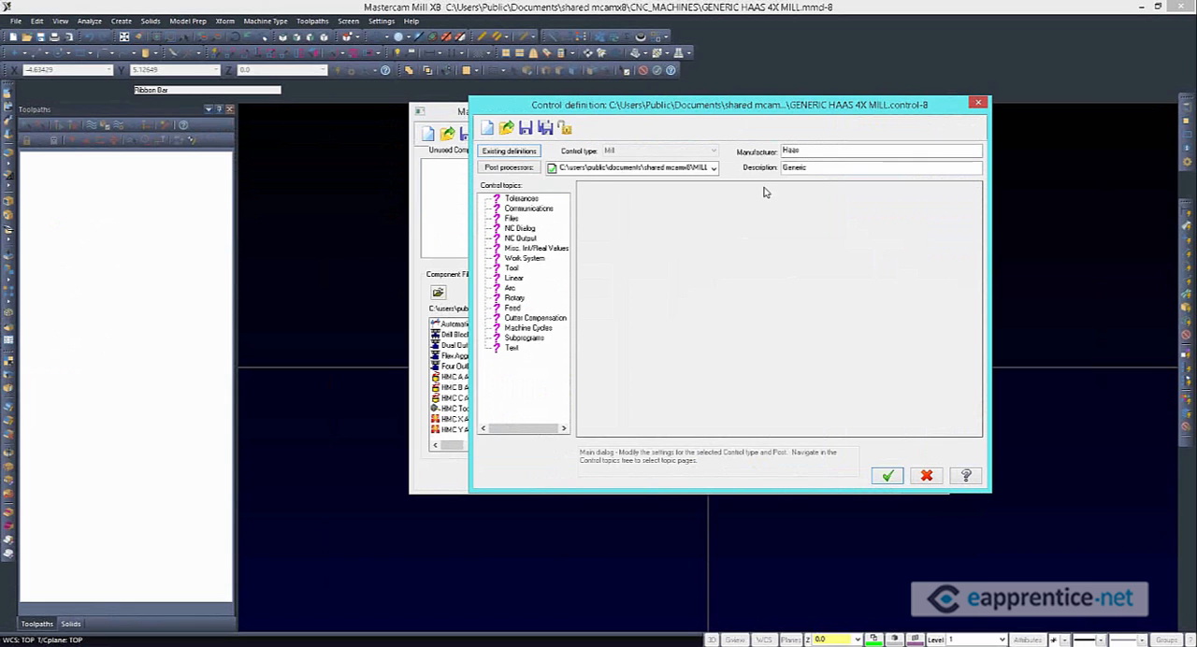
Examine the post processors linked to the control definition and its Files settings for Mill
left_click(713, 169)
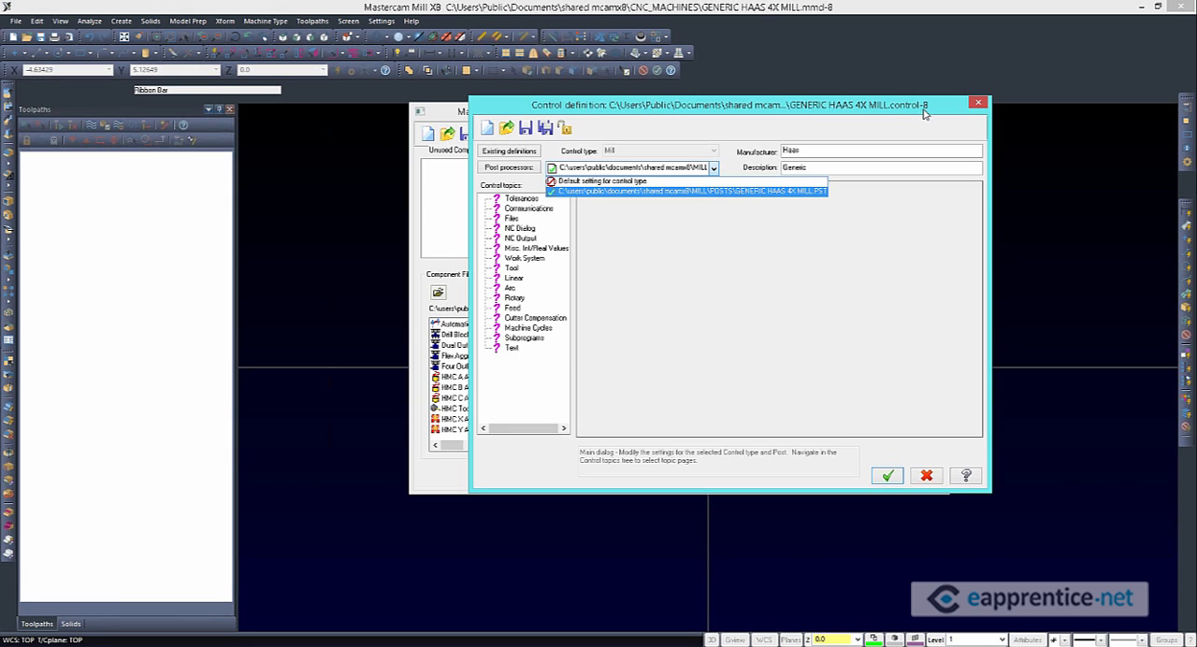
left_click_drag(796, 110, 853, 215)
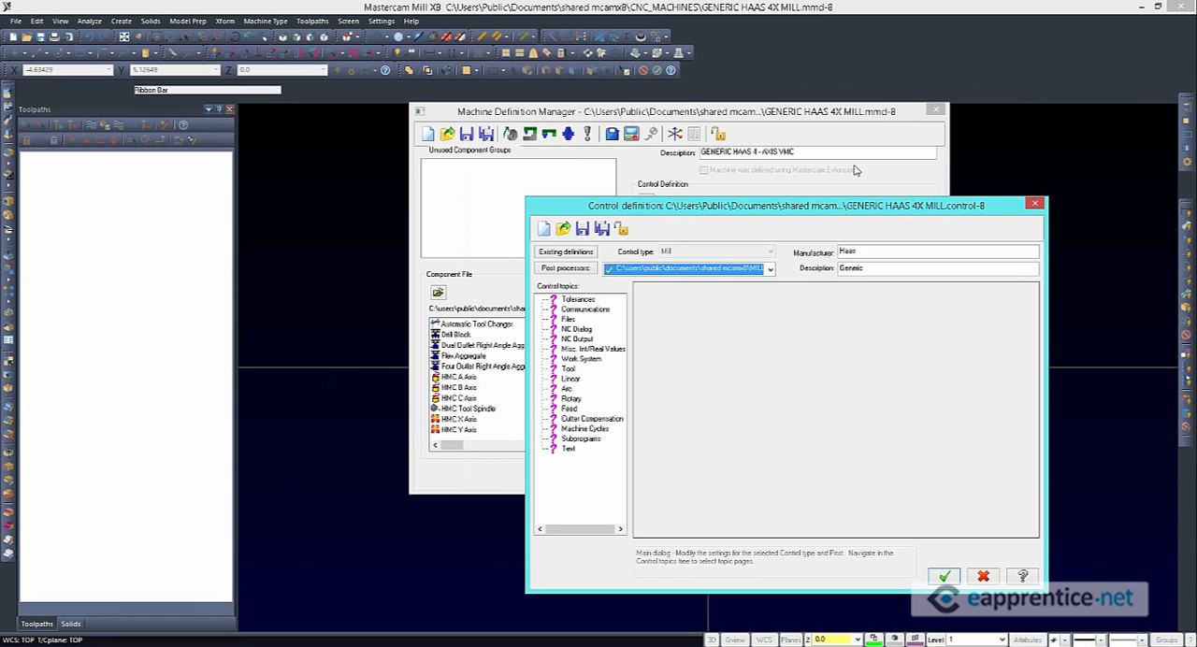
left_click_drag(877, 211, 741, 51)
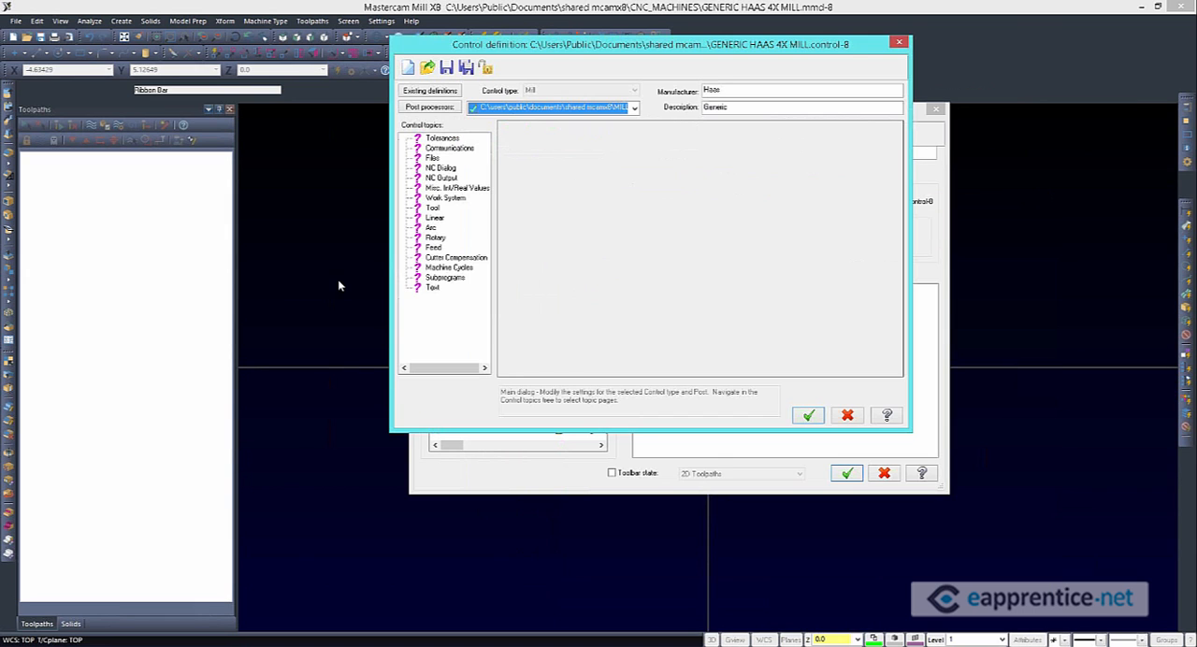
left_click(431, 158)
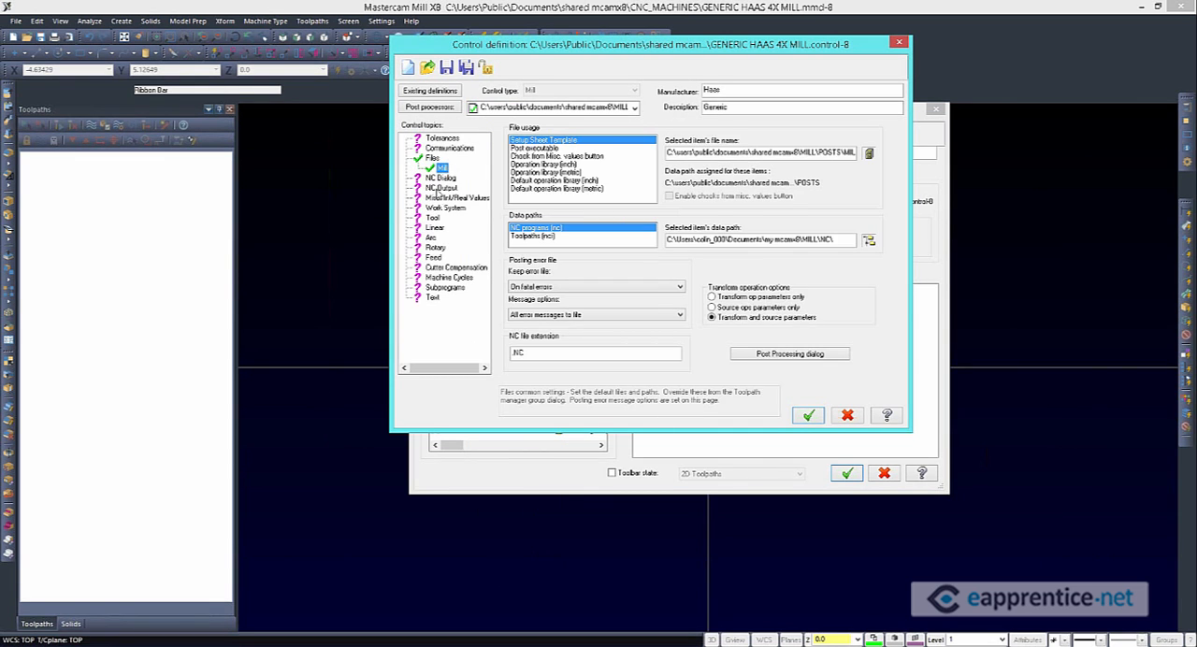
In the Mill NC output settings, toggle sequence number output, set the start number to 10 and increment to 2, and review the maximum and address spacing
left_click(440, 188)
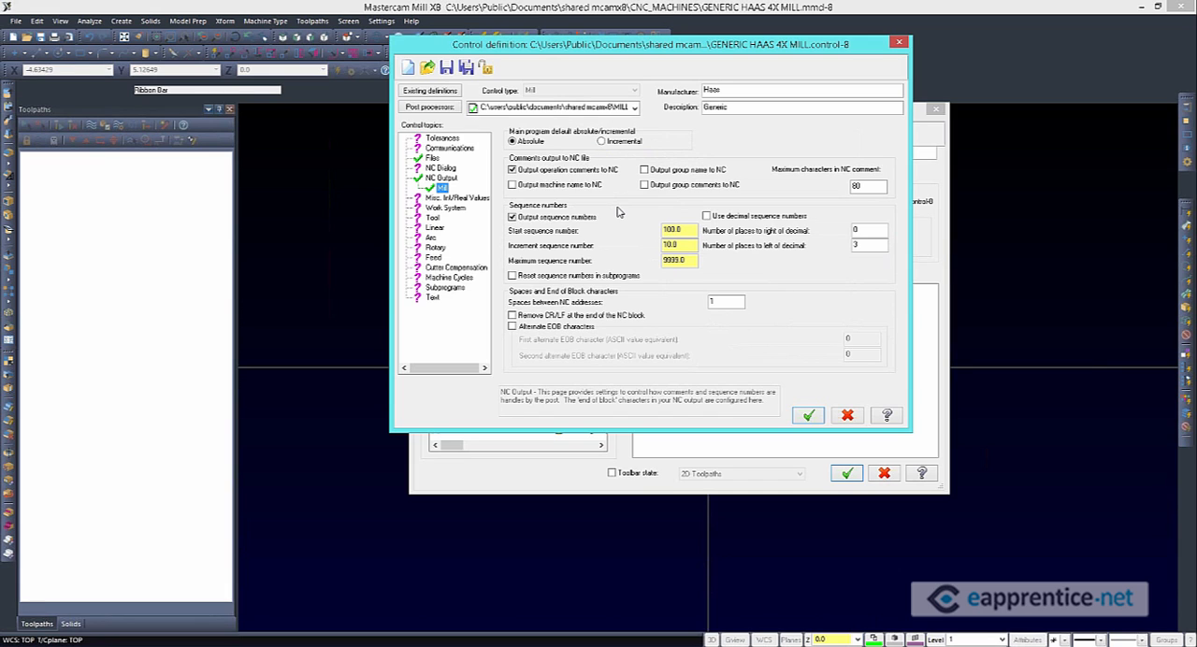
left_click(513, 218)
left_click(513, 218)
left_click(513, 218)
left_click(557, 220)
key("Tab")
type("10")
key("Tab")
type("2")
type("8")
double_click(678, 261)
left_click(686, 244)
double_click(716, 301)
In the Mill arc settings, disable arc support in the YZ and XZ planes, and re-enable both
left_click(431, 238)
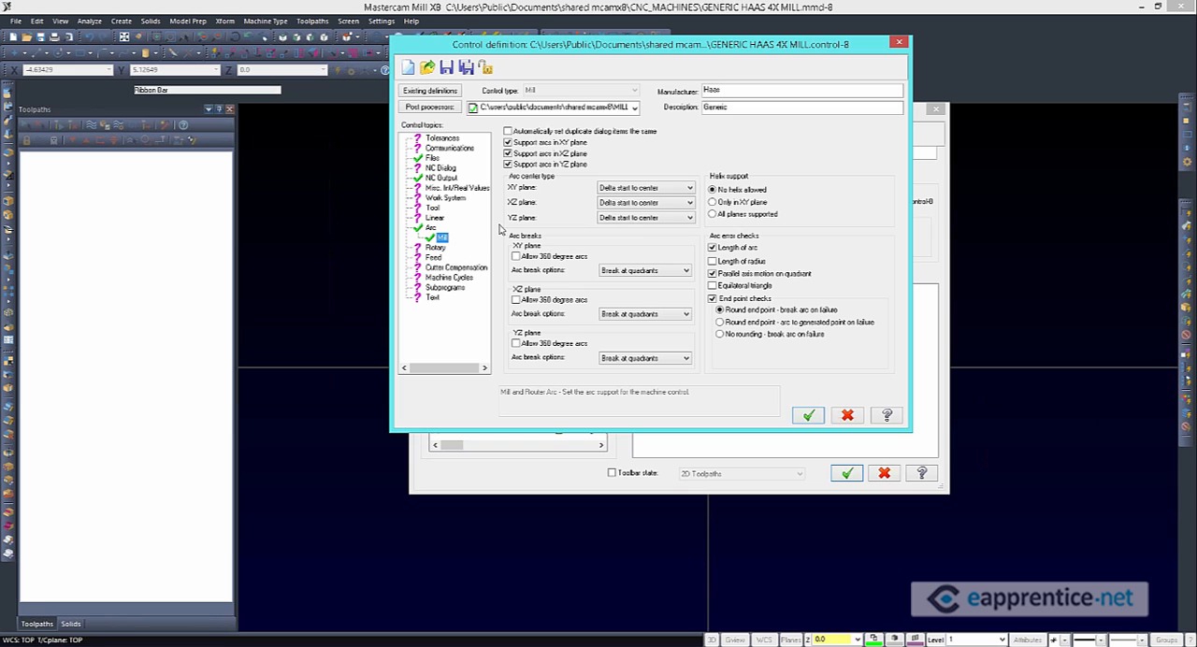
left_click(508, 164)
left_click(508, 154)
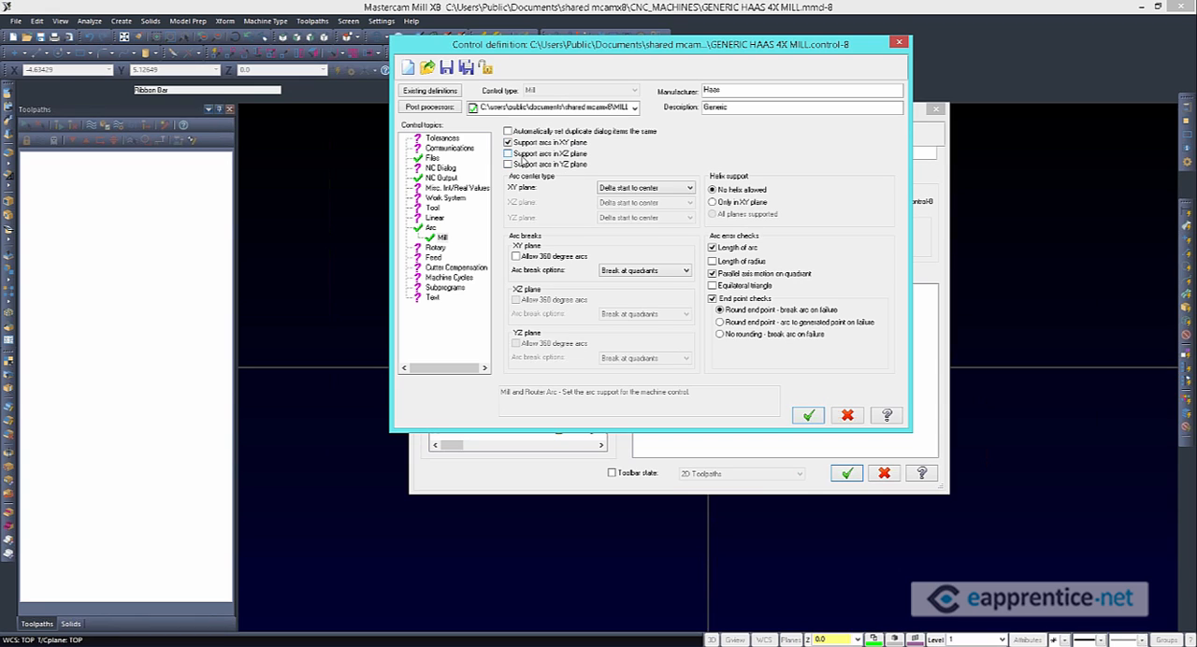
left_click(508, 153)
left_click(508, 164)
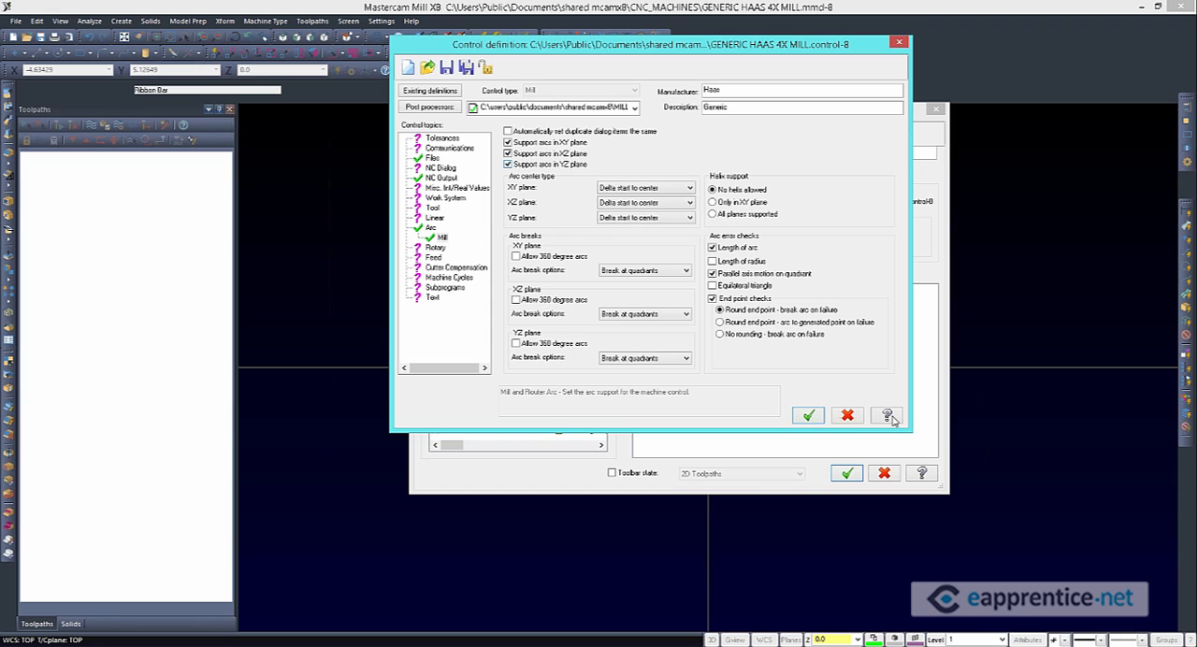
Examine the XY plane's arc center types and try each helix support option, finishing on No helix allowed
left_click(690, 188)
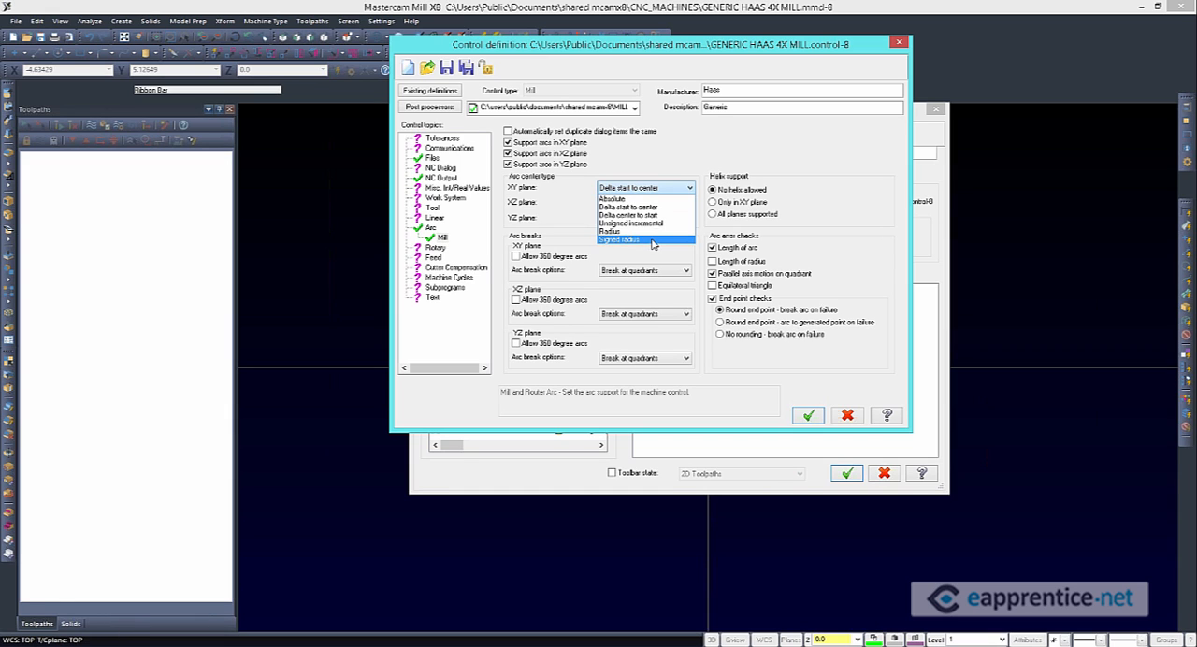
left_click(831, 207)
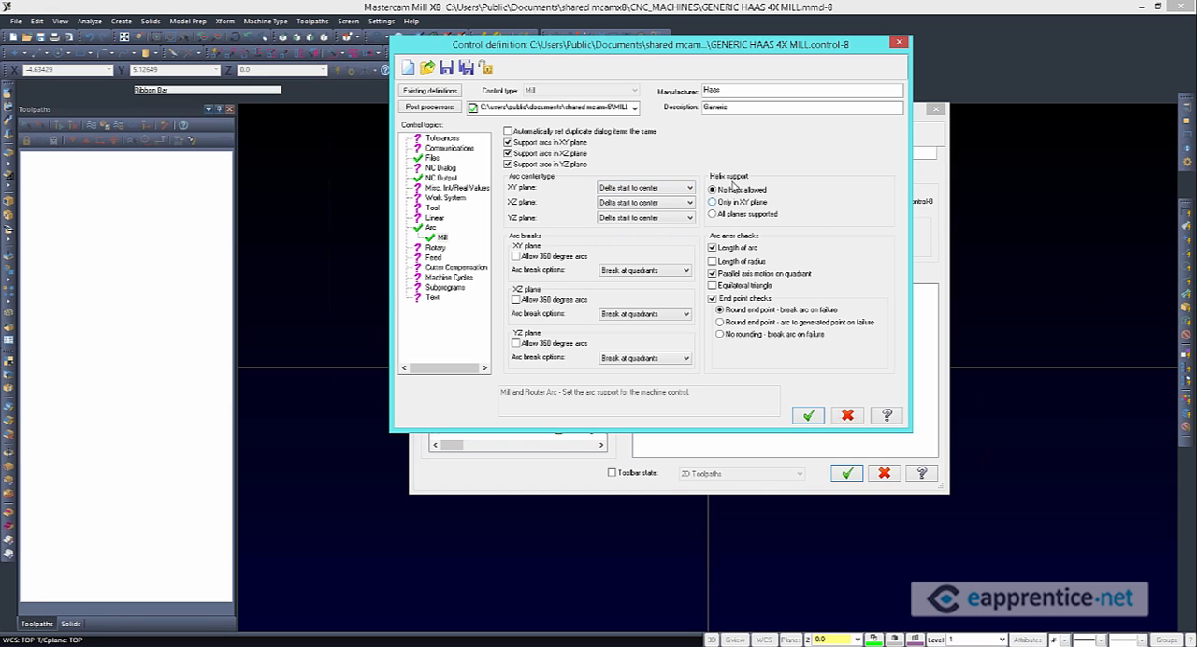
left_click(723, 204)
left_click(719, 215)
left_click(716, 190)
Examine the post processors linked to the control definition and its post list, leaving the list unchanged
left_click(635, 108)
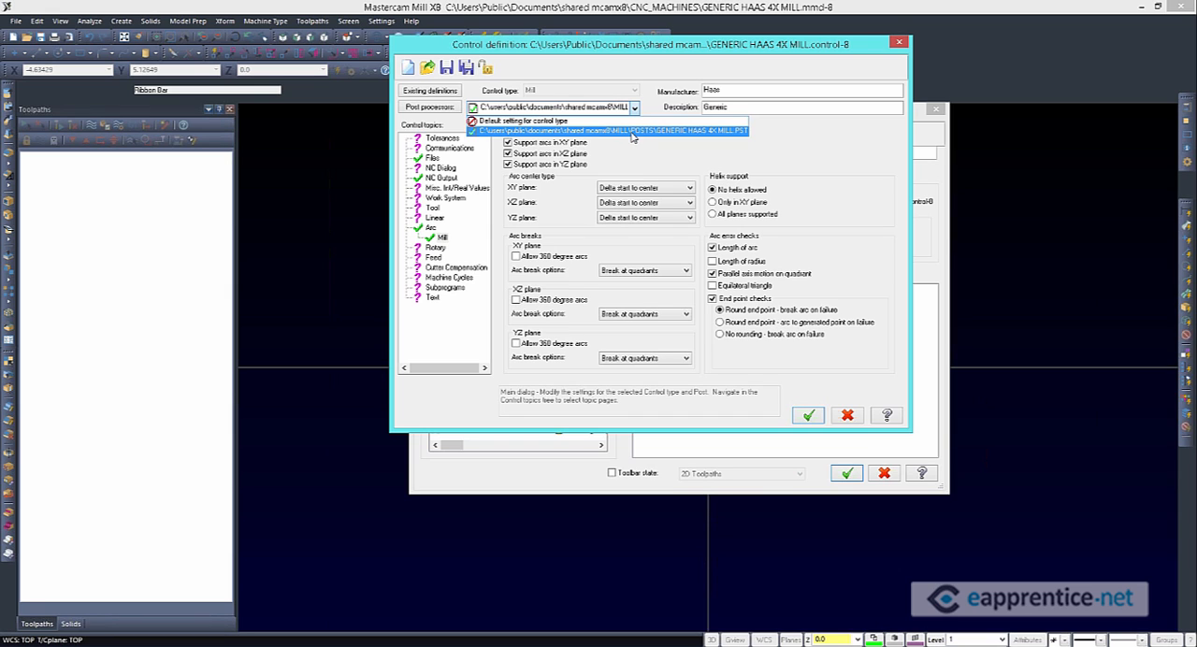
left_click(436, 113)
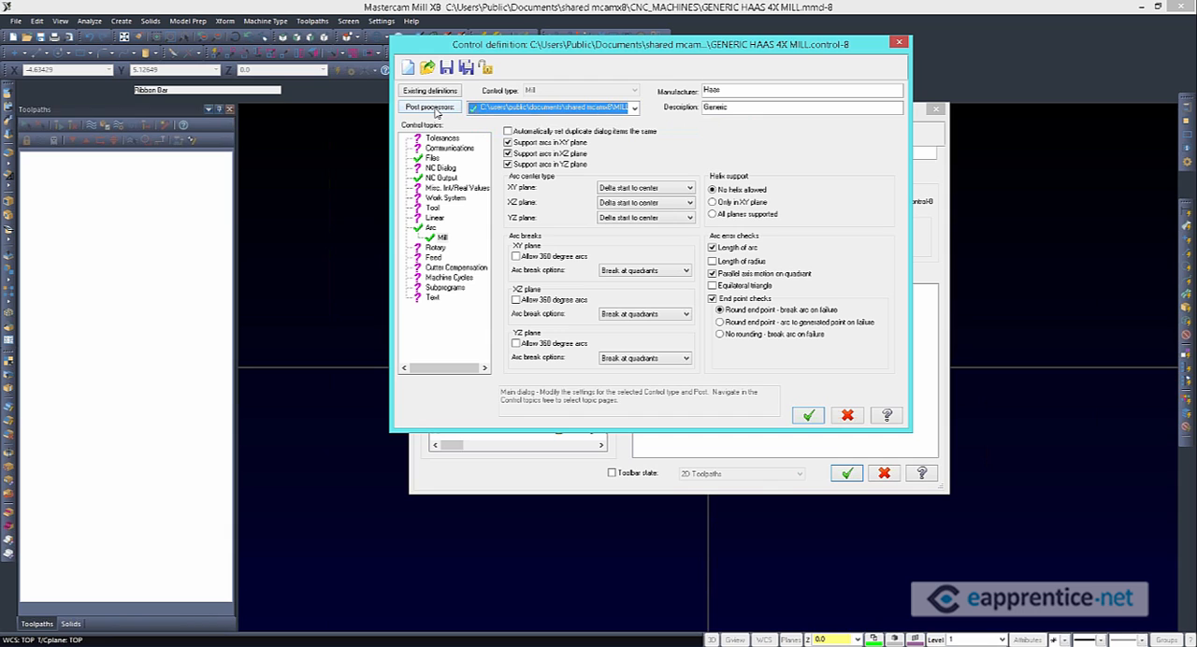
left_click(436, 113)
left_click_drag(289, 125, 837, 111)
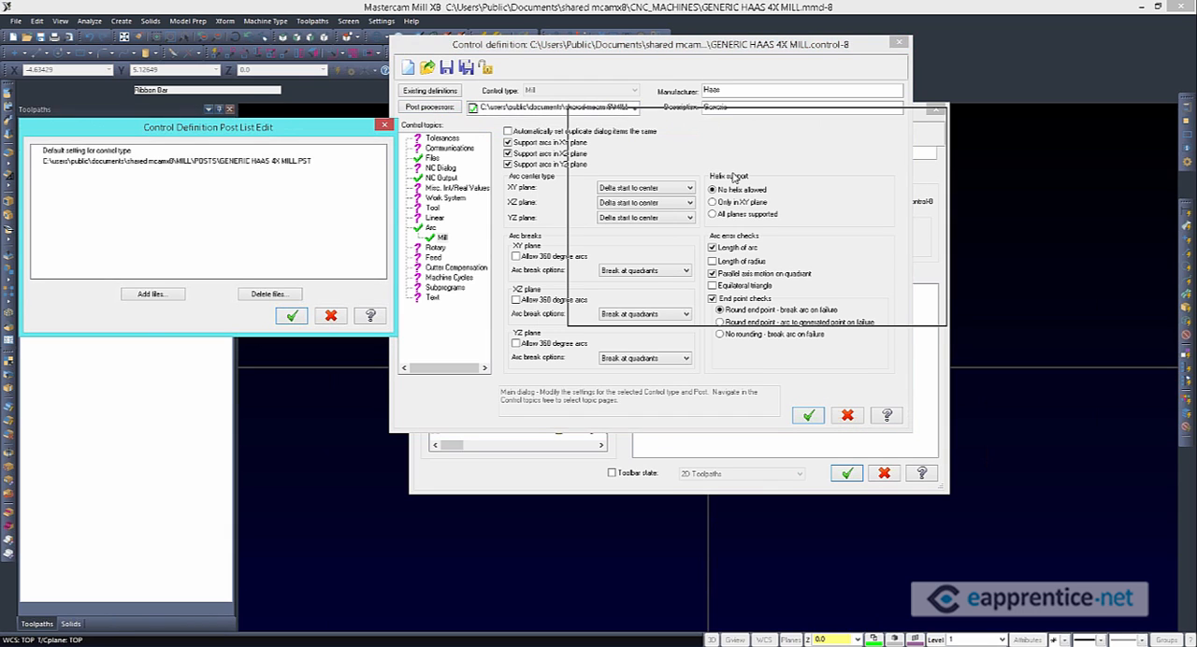
left_click_drag(735, 176, 766, 176)
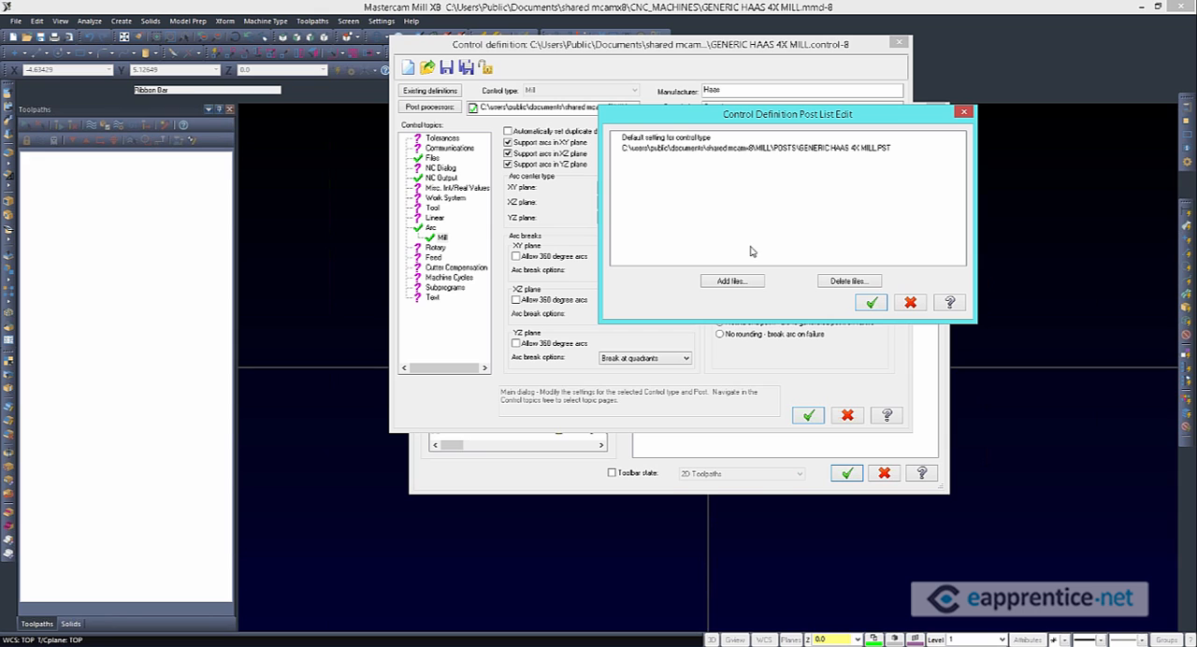
left_click(912, 302)
left_click(635, 110)
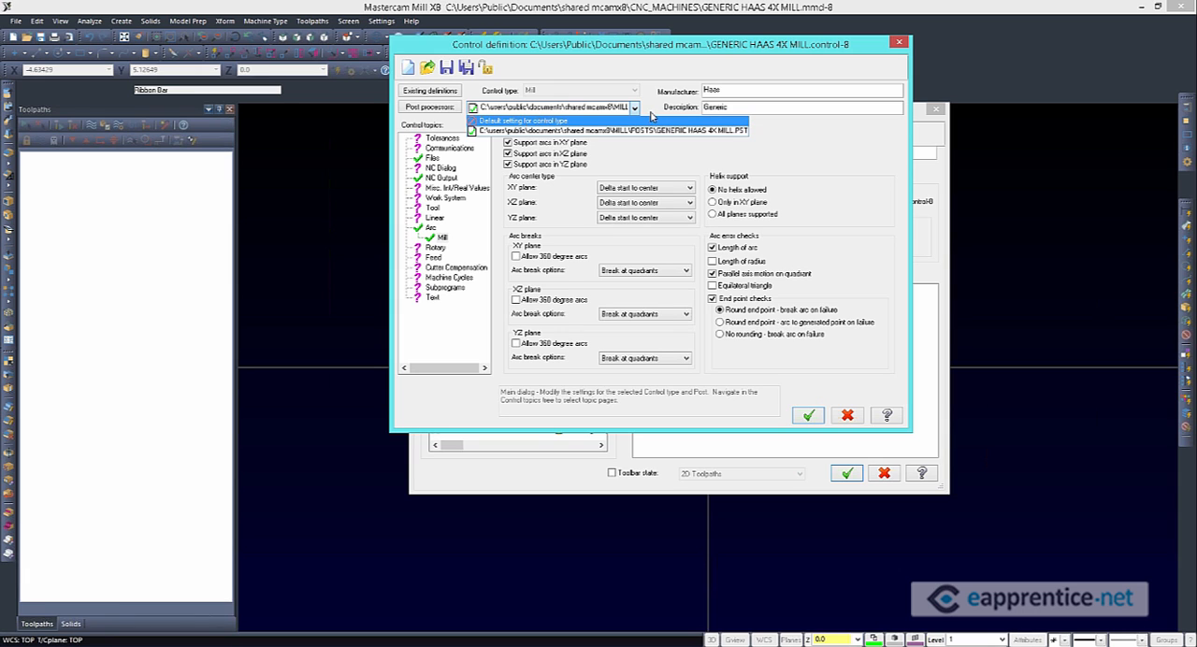
left_click(635, 109)
left_click(635, 108)
Switch the post processor selection to Default setting for control type and review its Mill NC Output and Arc settings
left_click(629, 123)
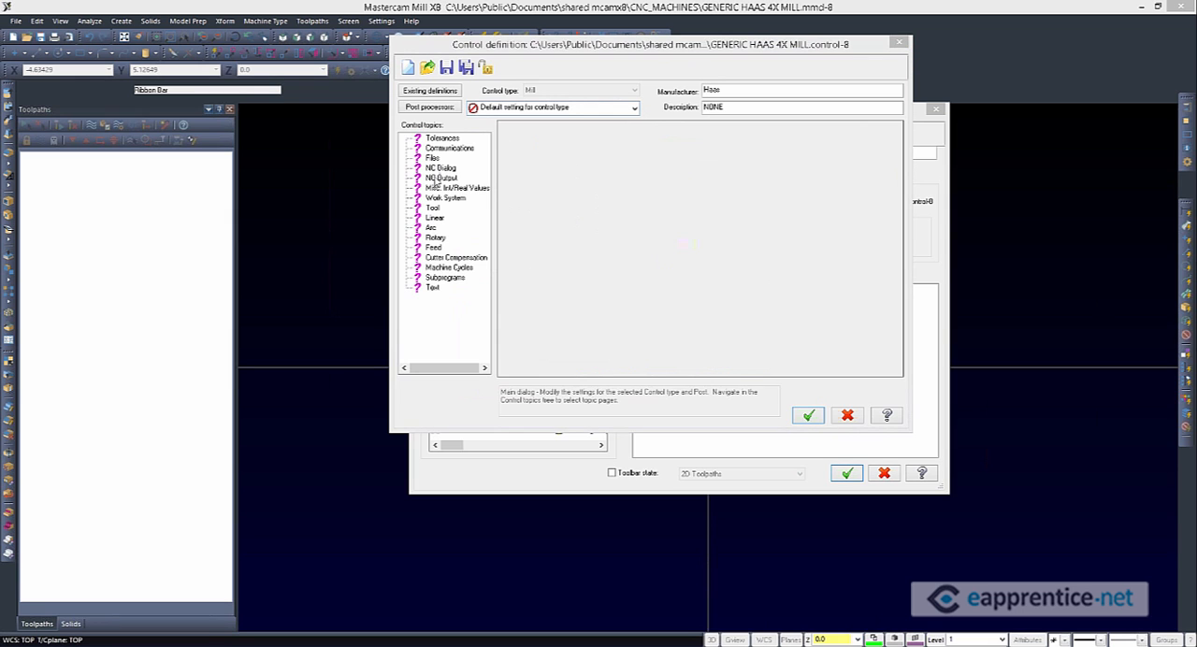
left_click(441, 178)
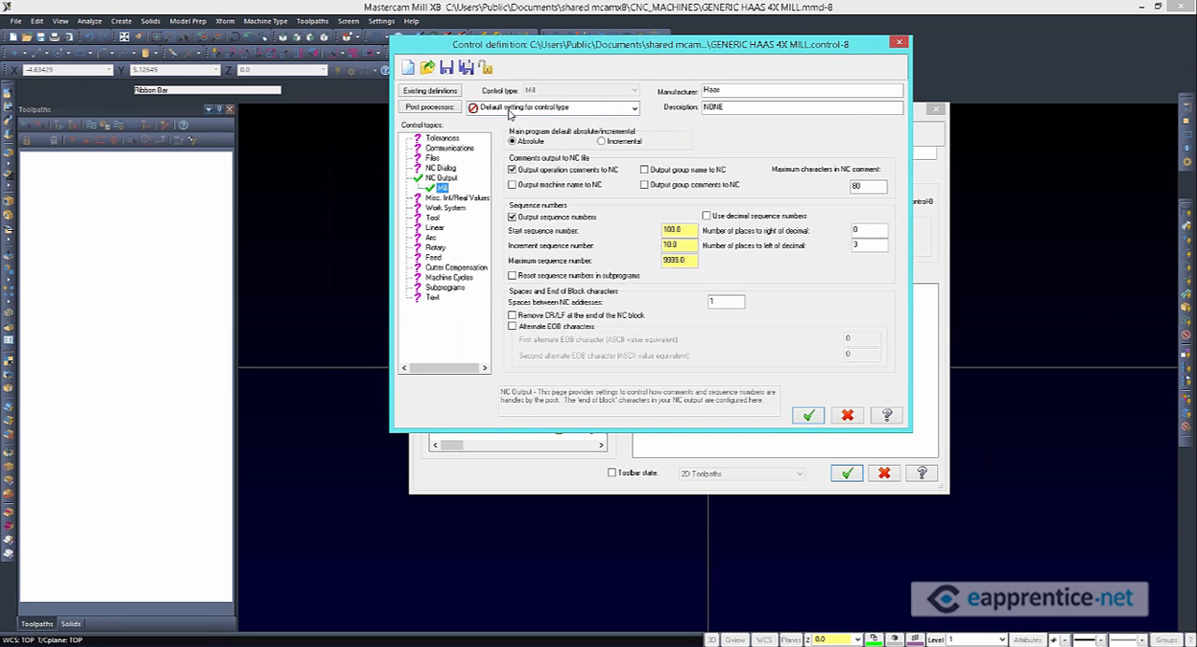
left_click(436, 237)
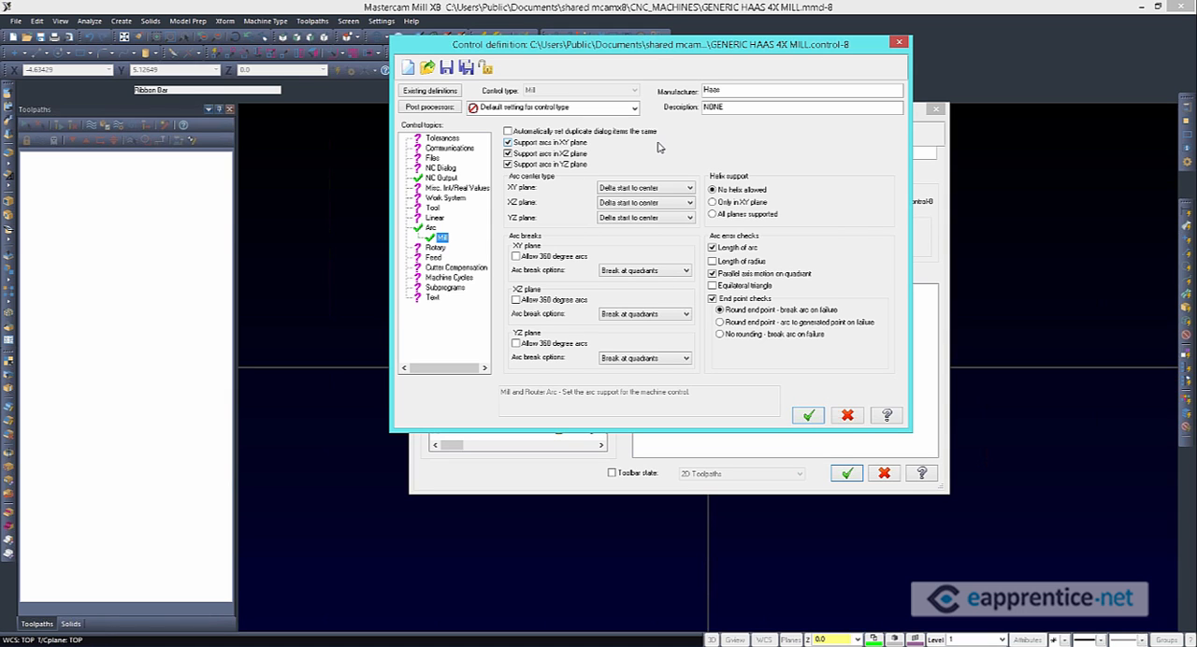
left_click_drag(720, 54, 755, 76)
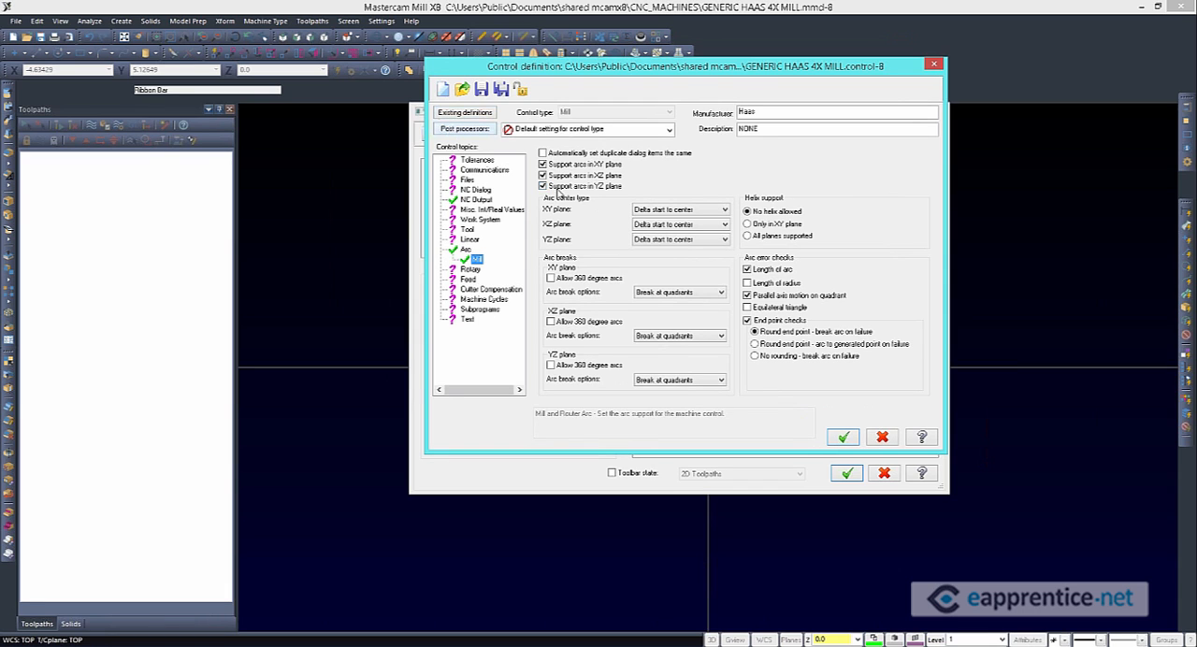
Remove GENERIC HAAS 4X MILL.PST from the control definition's post list, save the definition, and check the remaining post processor choices
left_click(466, 129)
left_click_drag(311, 132, 883, 96)
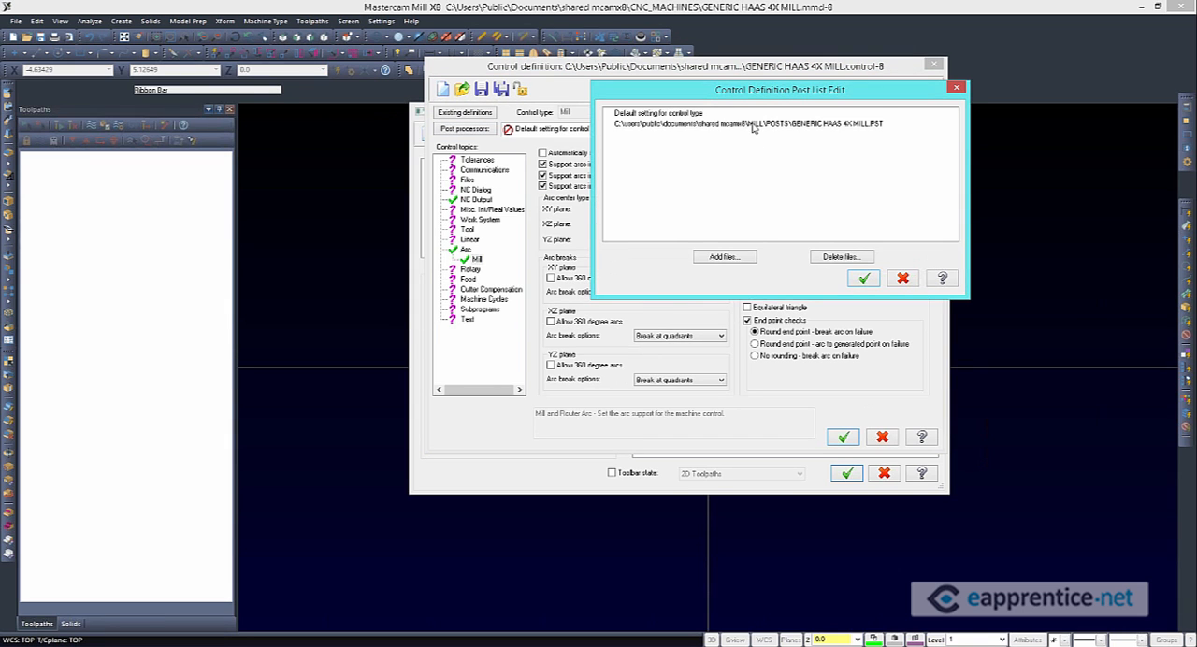
left_click(816, 127)
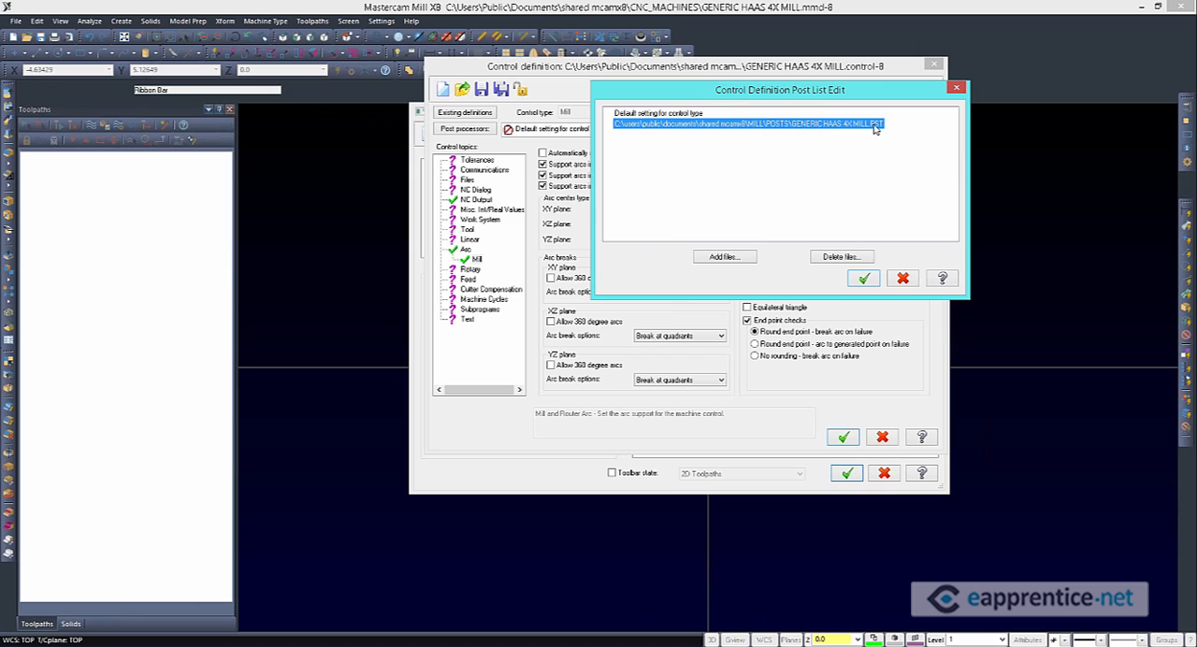
left_click(825, 259)
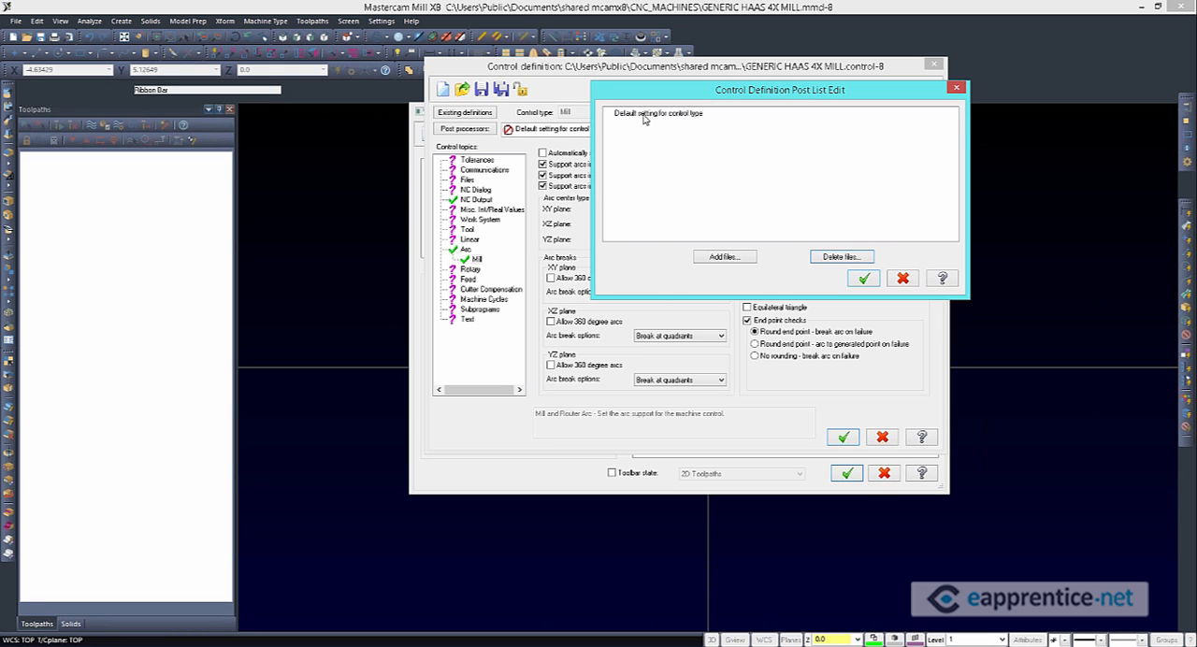
left_click(864, 278)
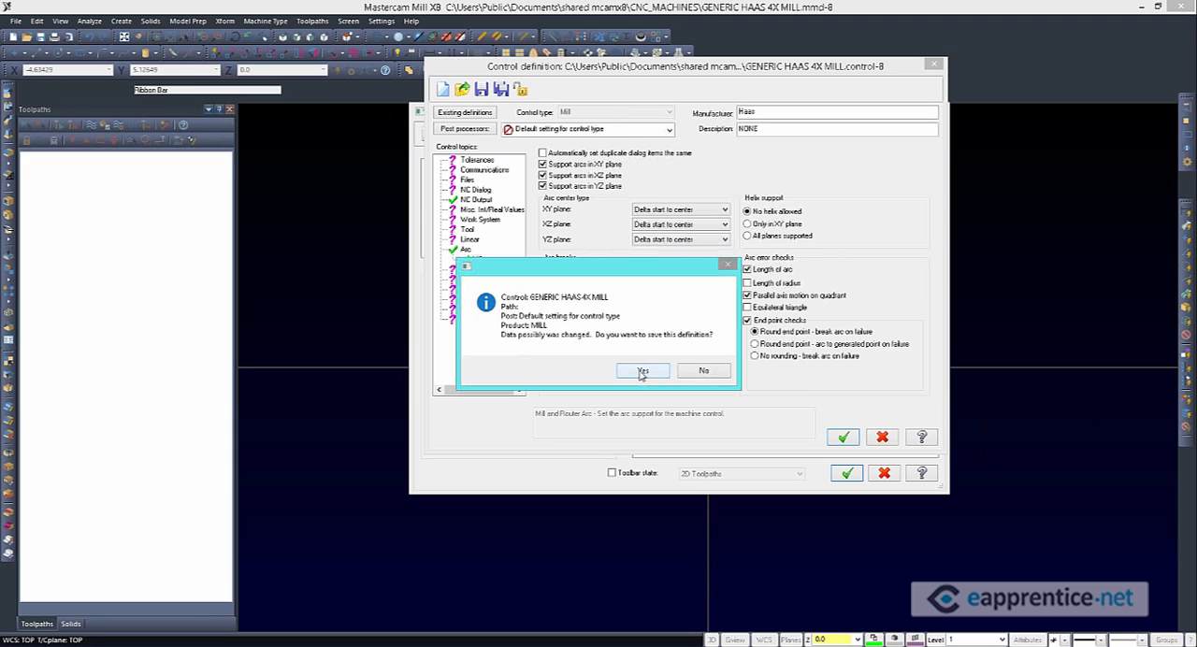
left_click(643, 371)
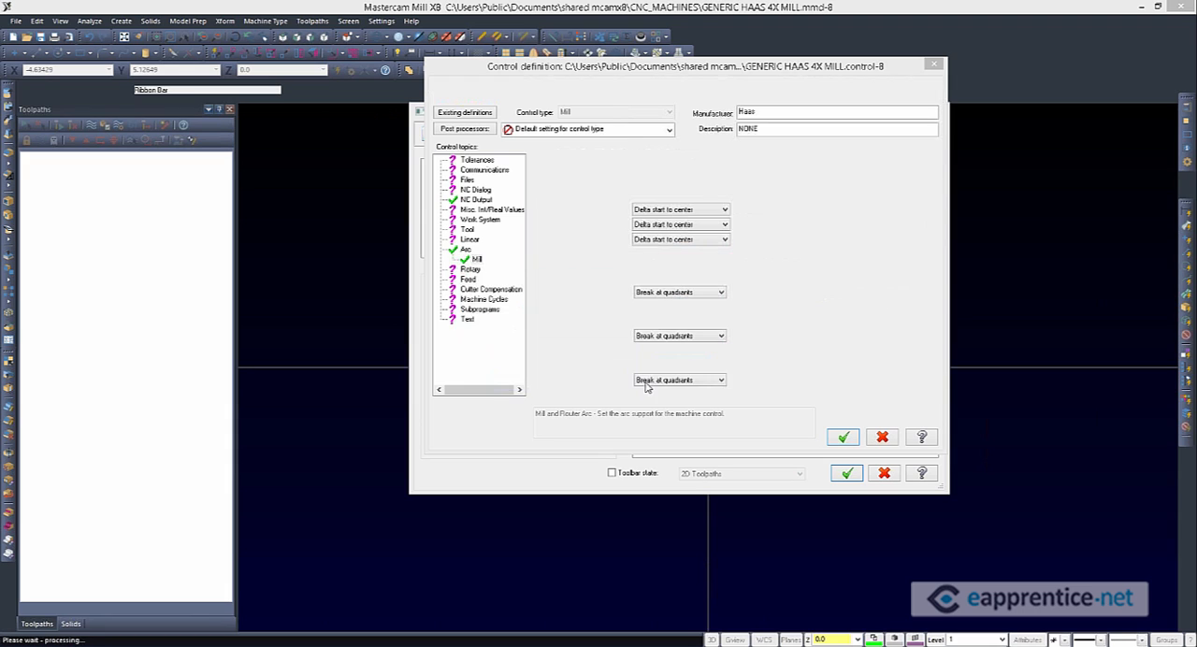
left_click(650, 135)
left_click(630, 262)
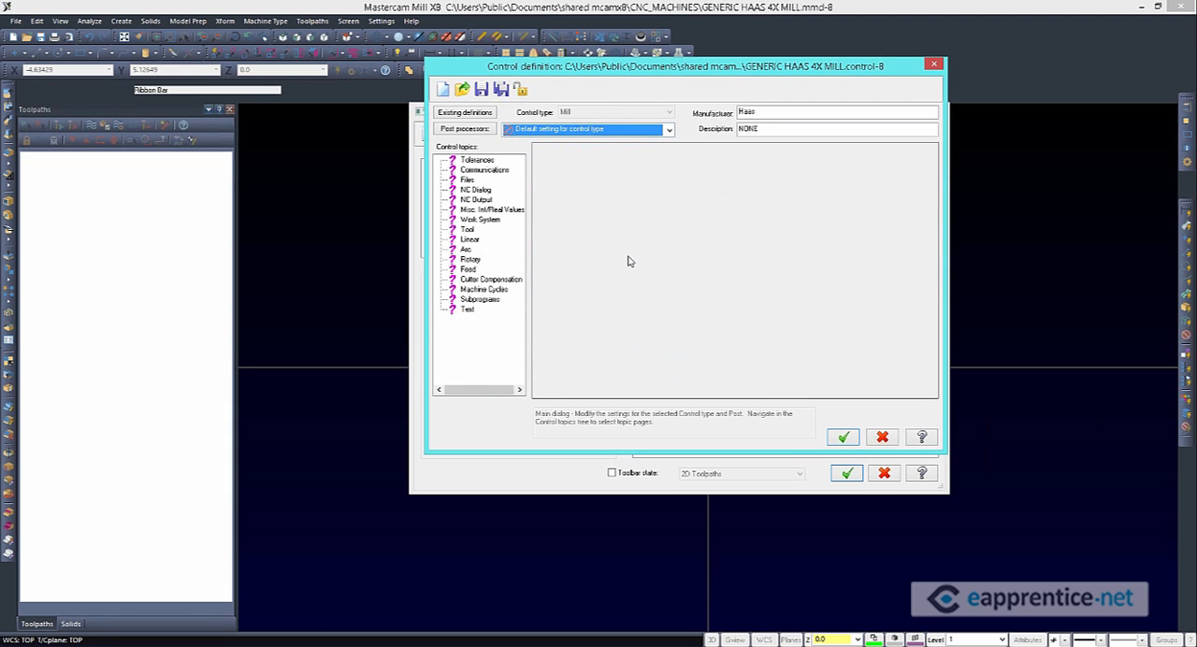
In the default Mill NC output settings, set the start sequence number to 10, the increment to 2 and the maximum to 9999
left_click(477, 191)
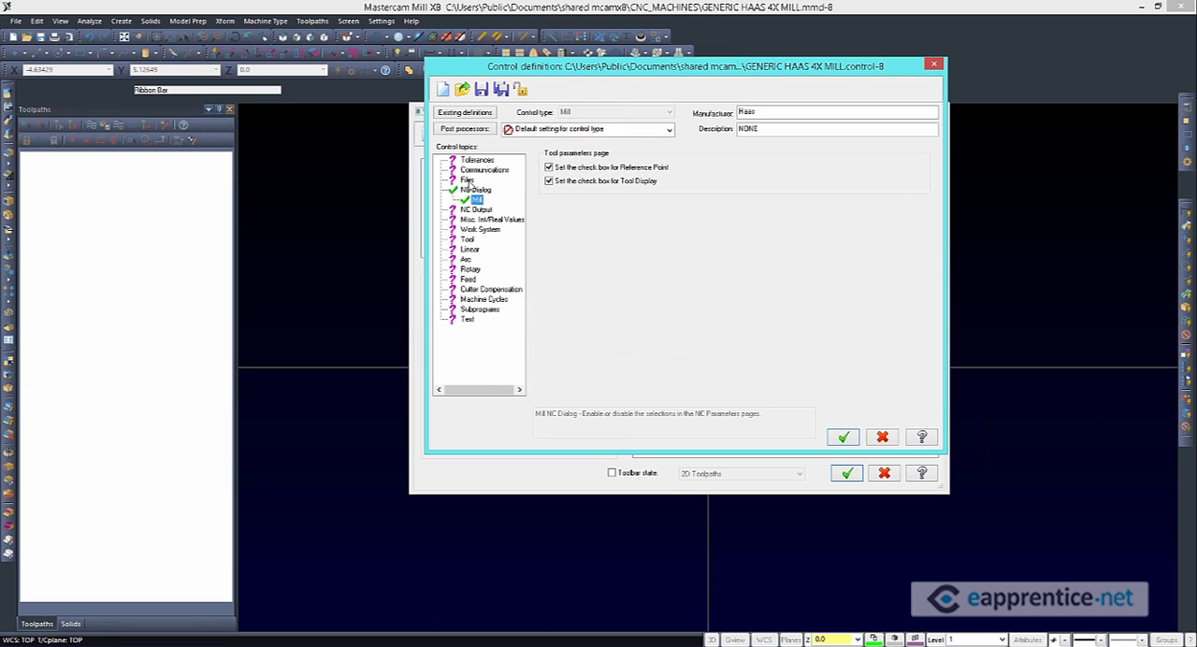
left_click(475, 209)
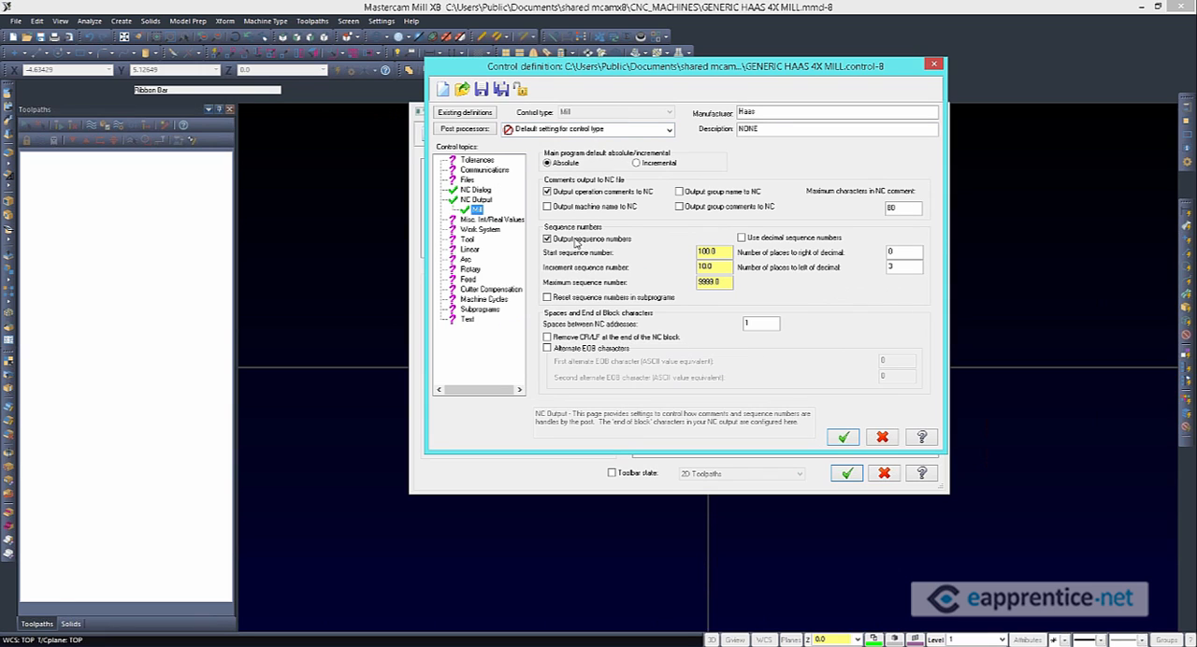
left_click(725, 253)
left_click_drag(725, 254, 692, 253)
type("10.0")
key("Tab")
type("2.0")
key("Tab")
type("9999")
In the Mill arc settings, support helixes only in the XY plane and set the XY, XZ and YZ arc center types to Signed radius
left_click(466, 259)
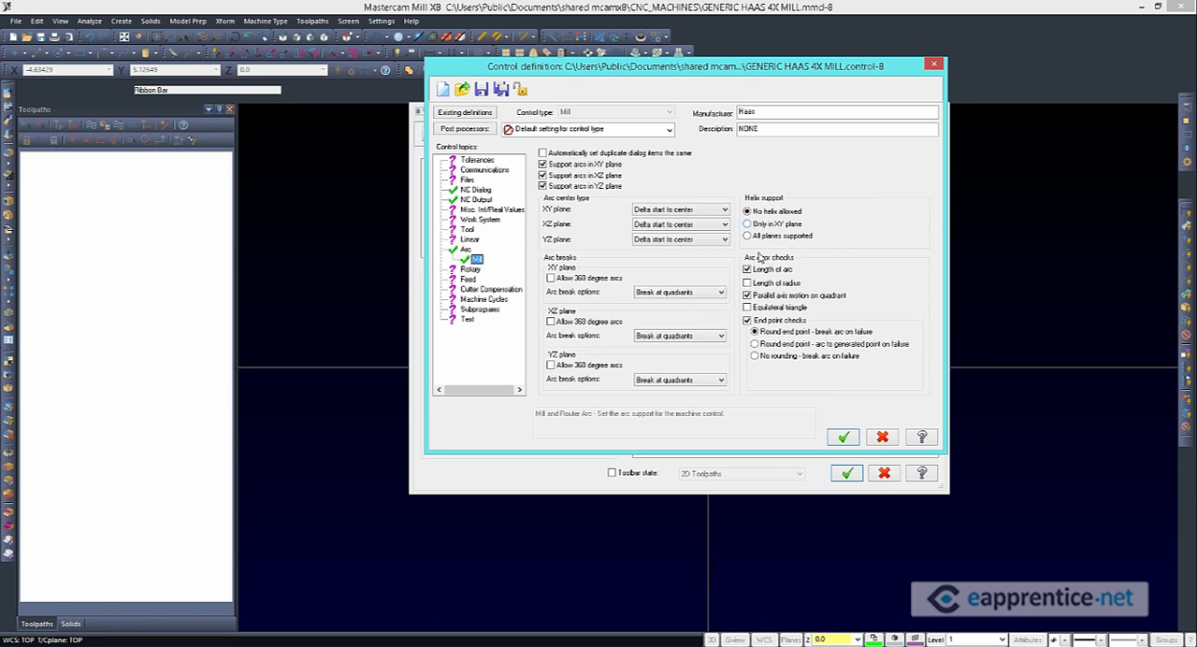
left_click(760, 225)
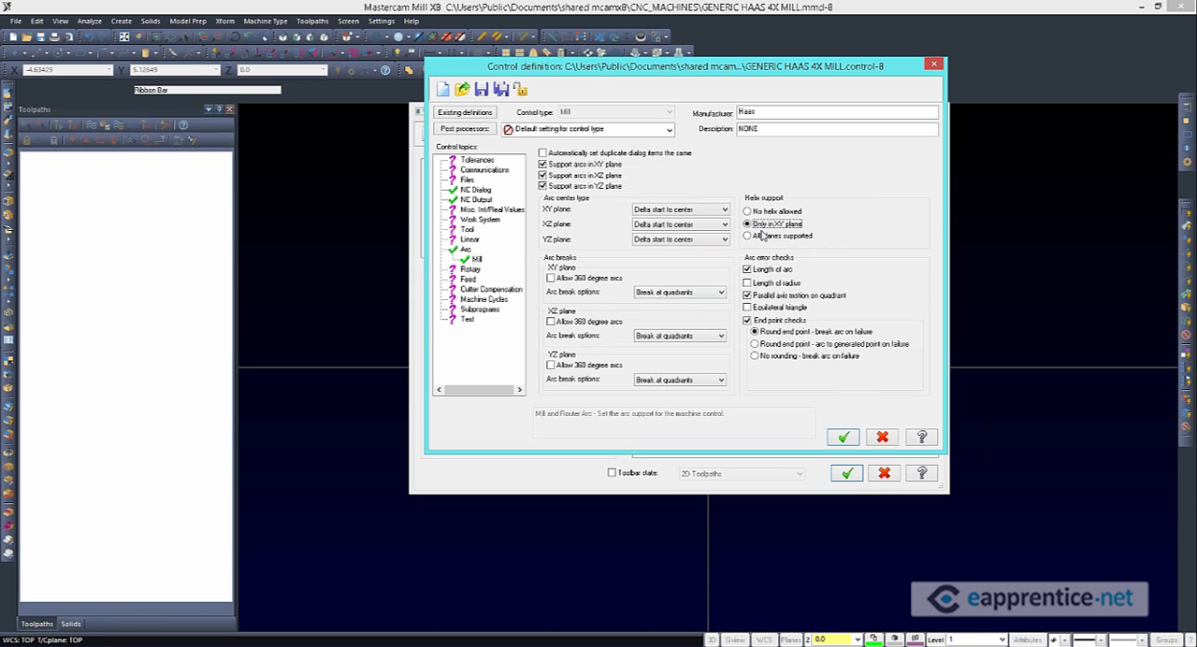
left_click(721, 210)
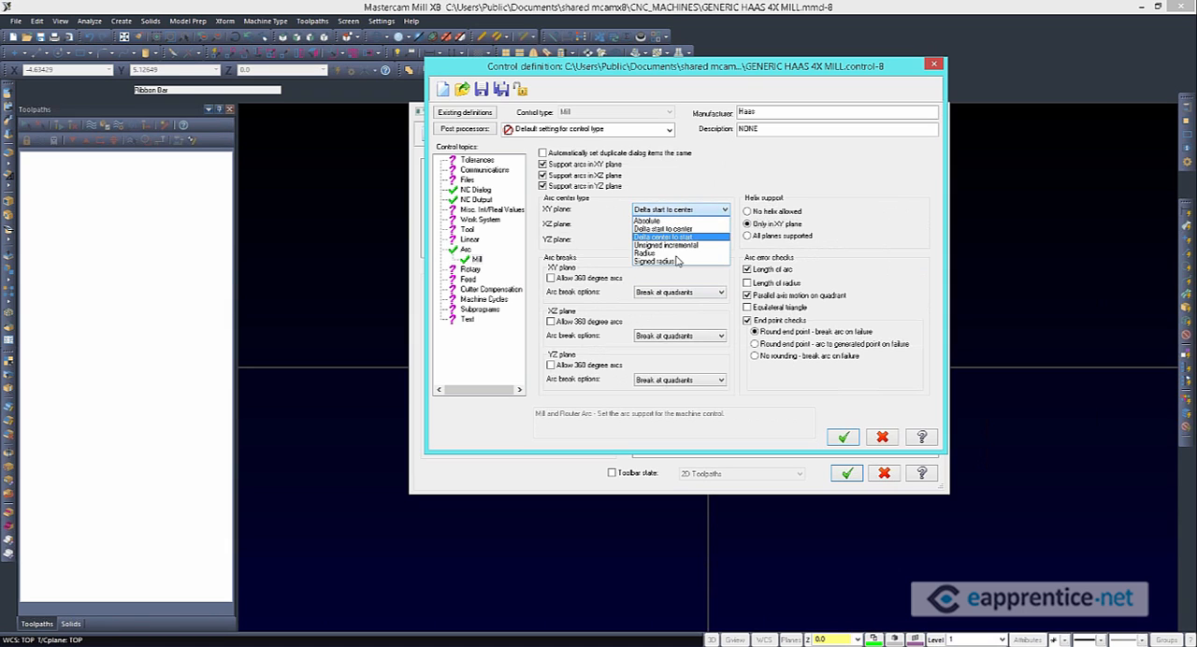
left_click(655, 261)
left_click(673, 224)
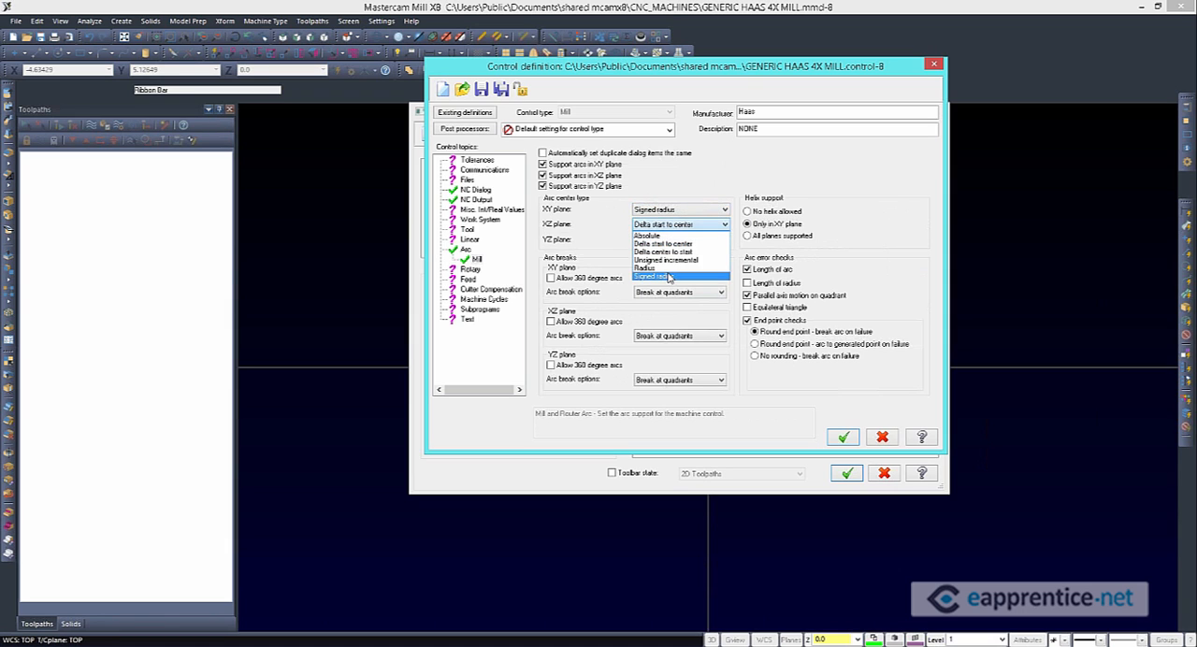
left_click(665, 277)
left_click(675, 239)
left_click(655, 290)
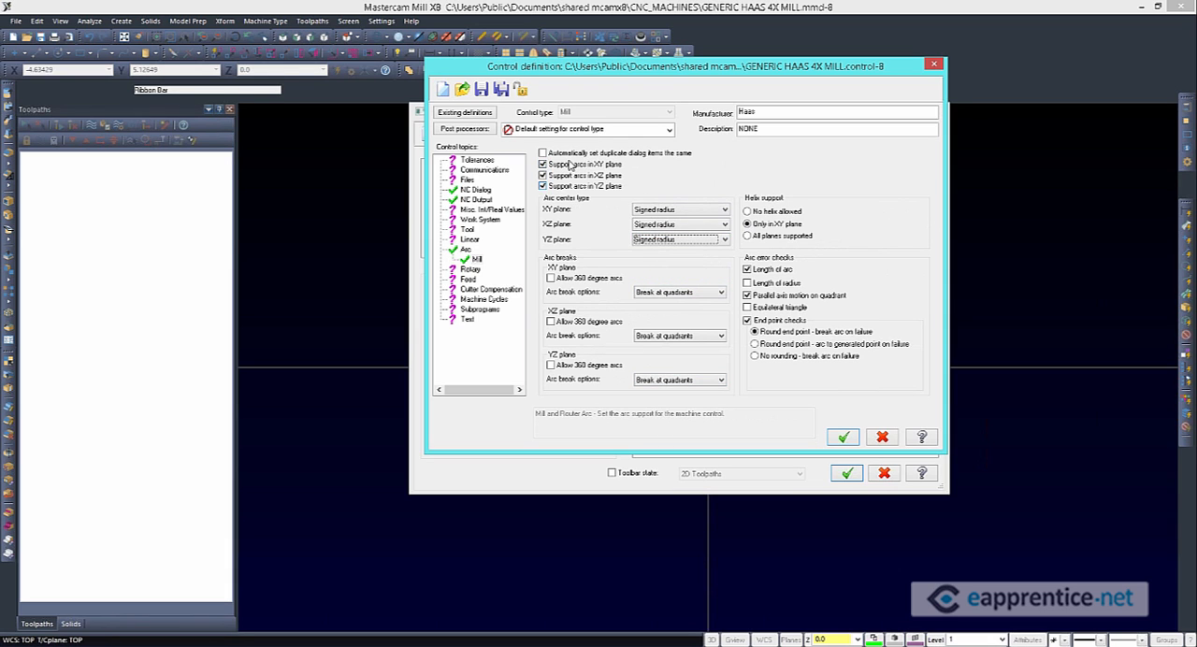
Allow 360 degree arcs with Don't break arcs in the XY plane, and set XZ and YZ arcs to Break at 180 degrees
left_click(571, 281)
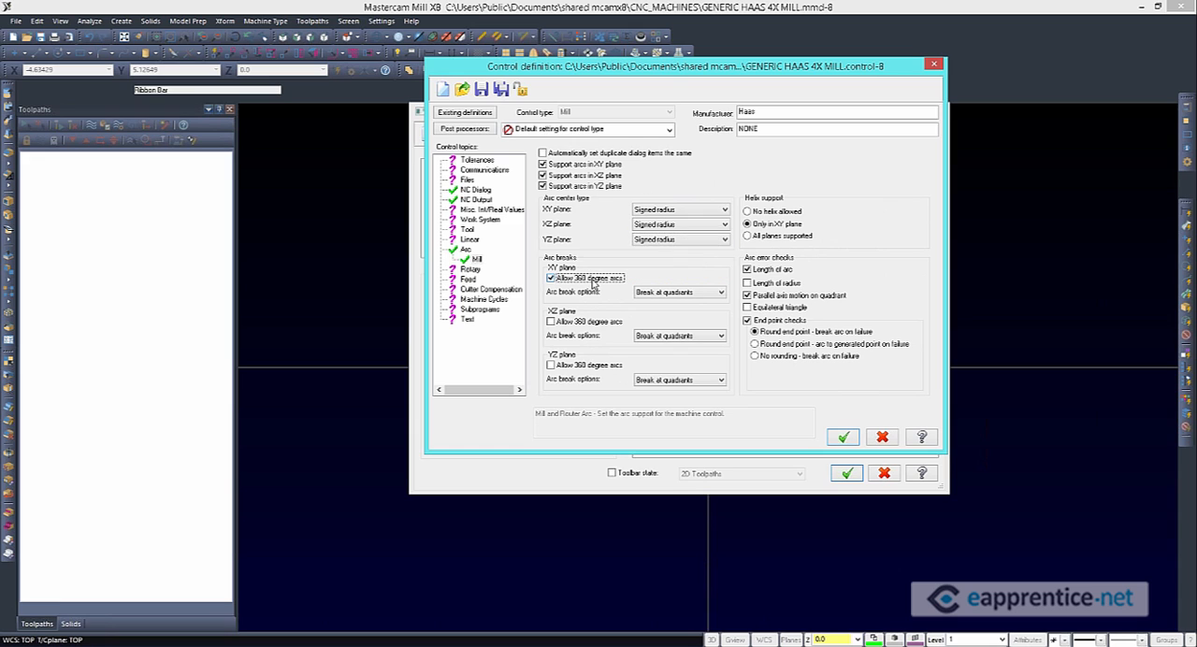
left_click(679, 292)
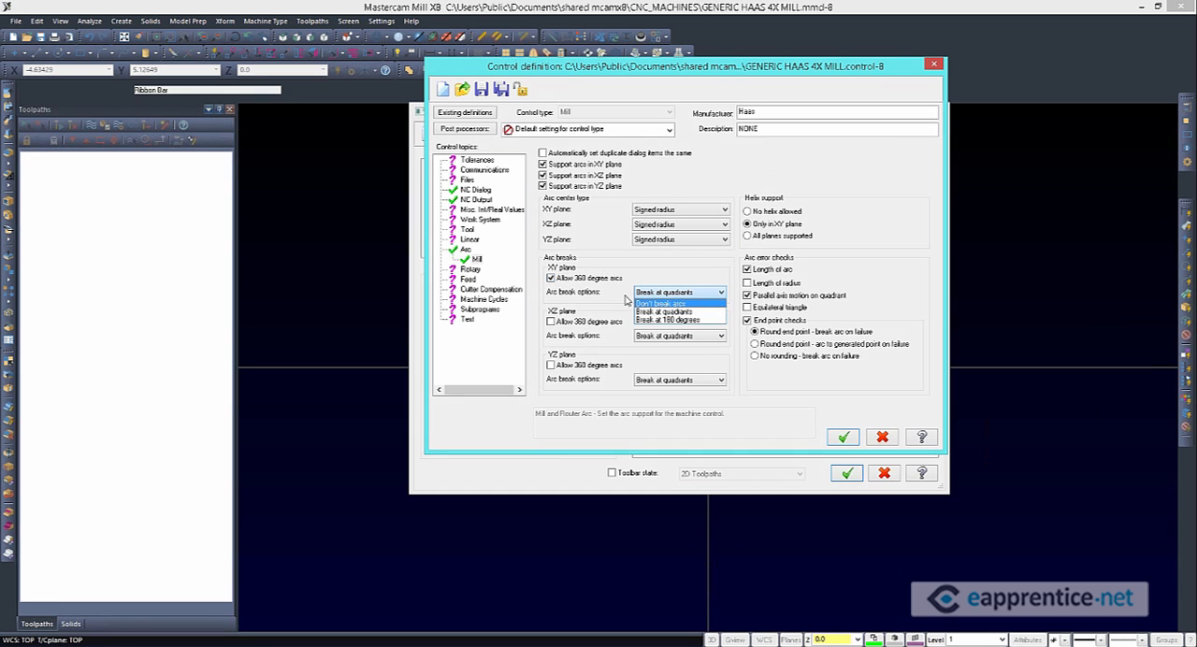
left_click(655, 313)
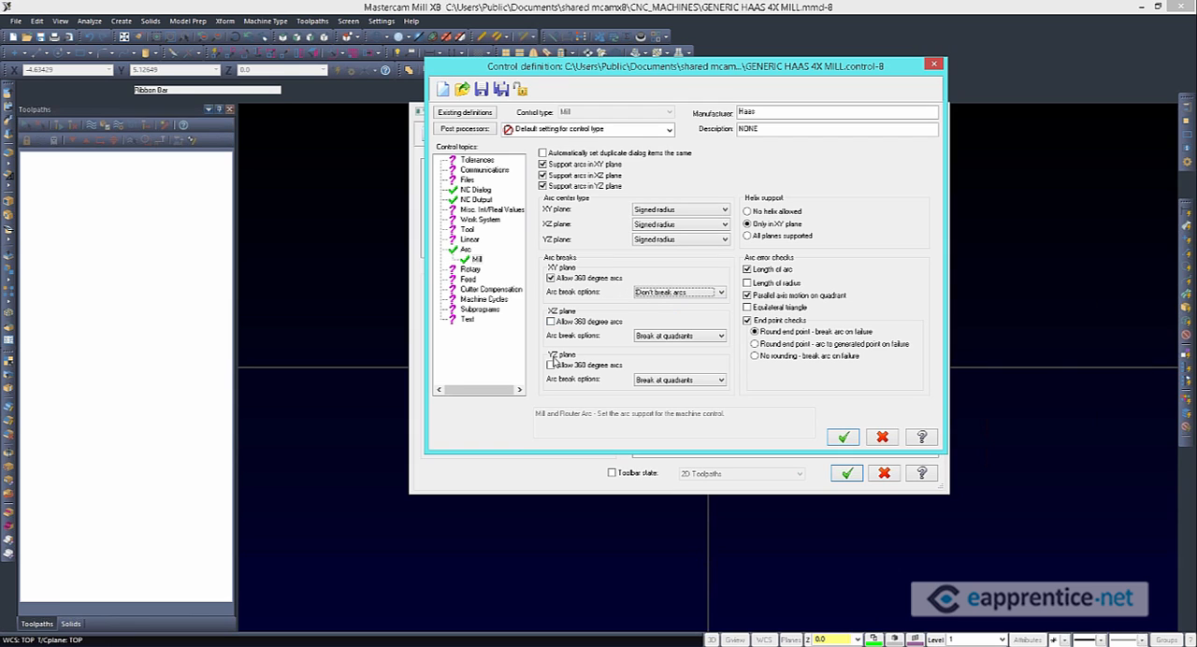
left_click(665, 336)
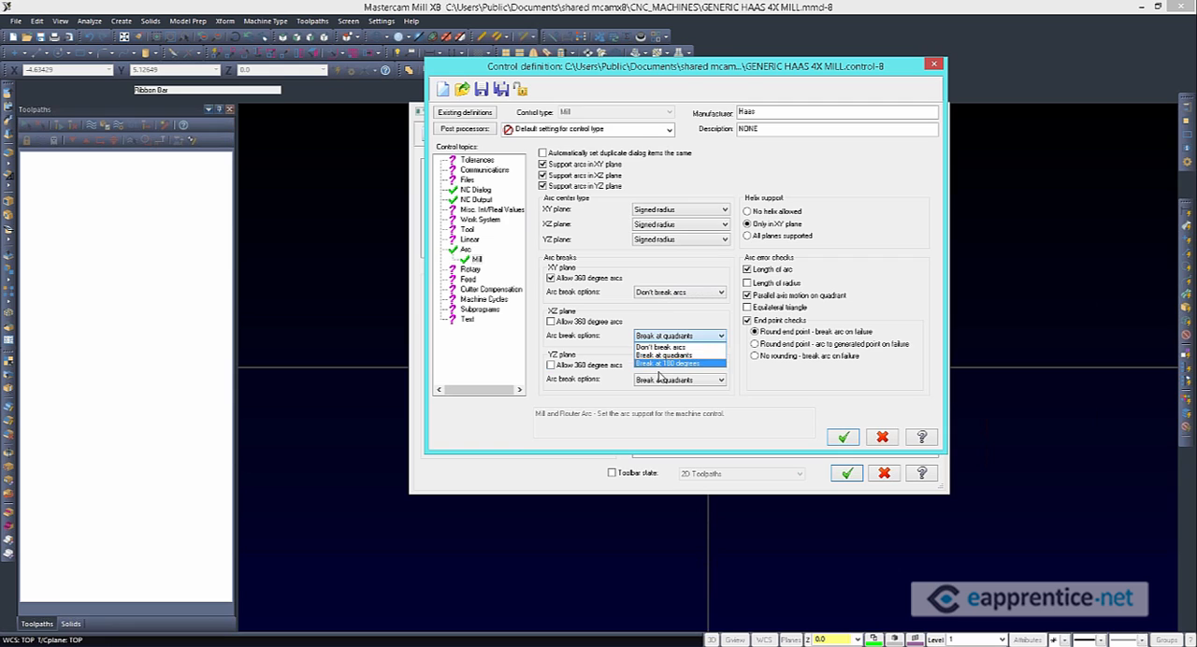
left_click(663, 362)
left_click(675, 379)
left_click(666, 409)
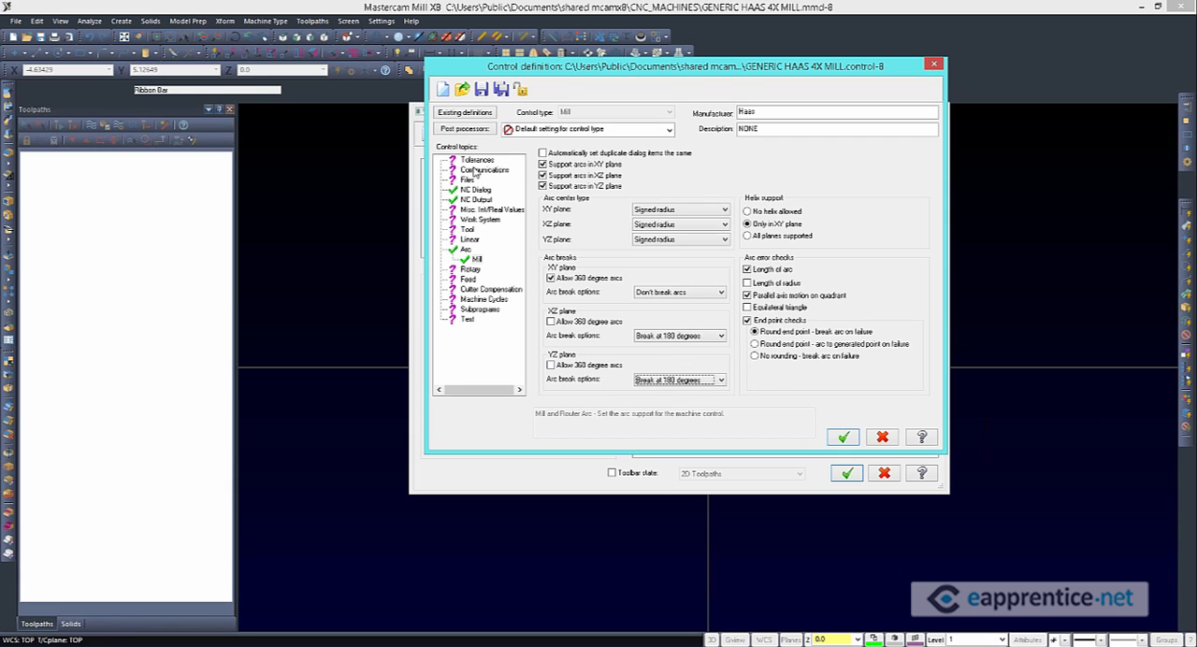
Review the default Subprograms, Machine Cycles, Cutter Compensation and Feed settings for Mill
left_click(465, 312)
left_click(473, 289)
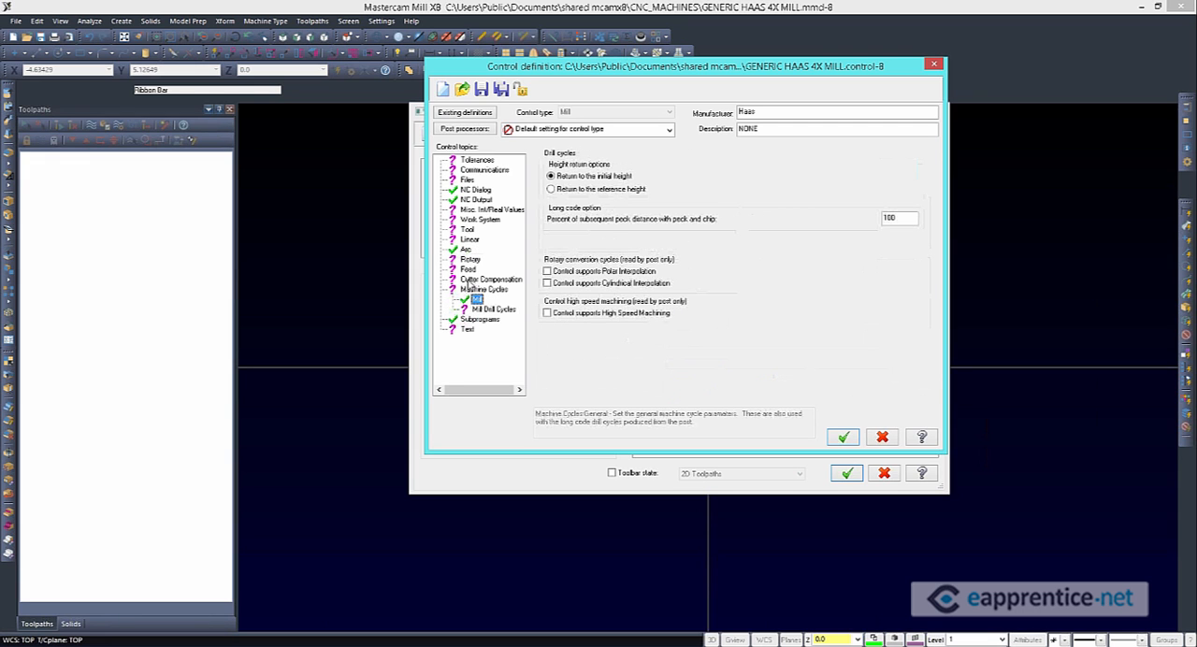
left_click(482, 278)
left_click(468, 269)
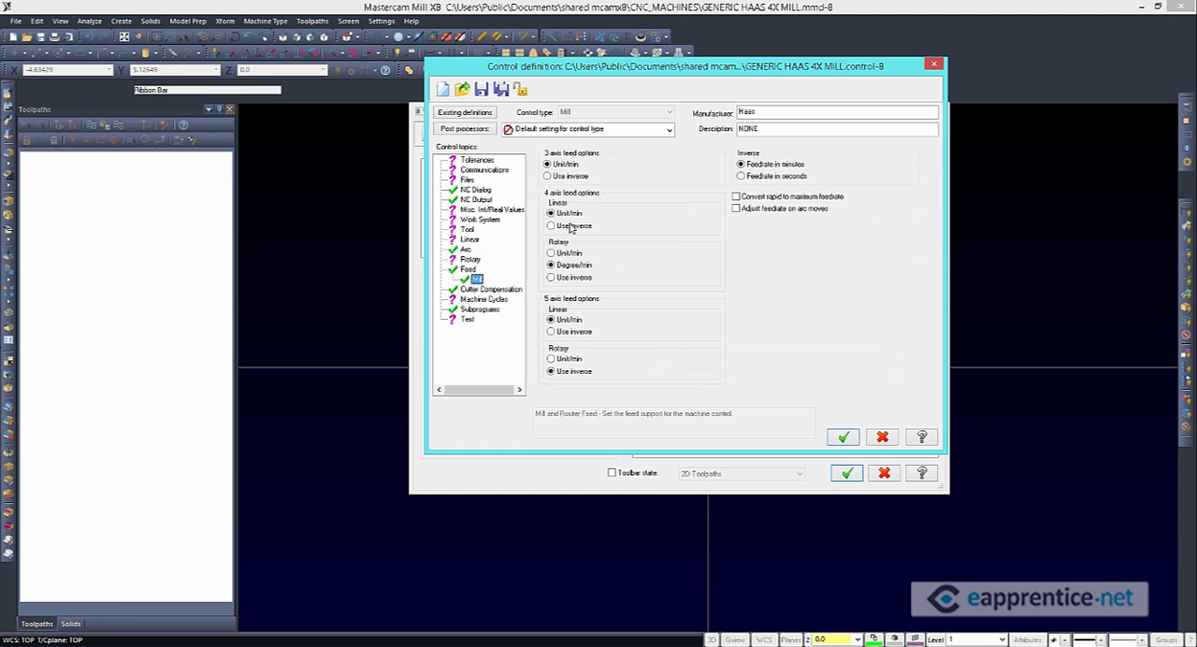
Enable staged tool routines in the Mill tool settings, and save the control definition after checking the Files settings
left_click(468, 229)
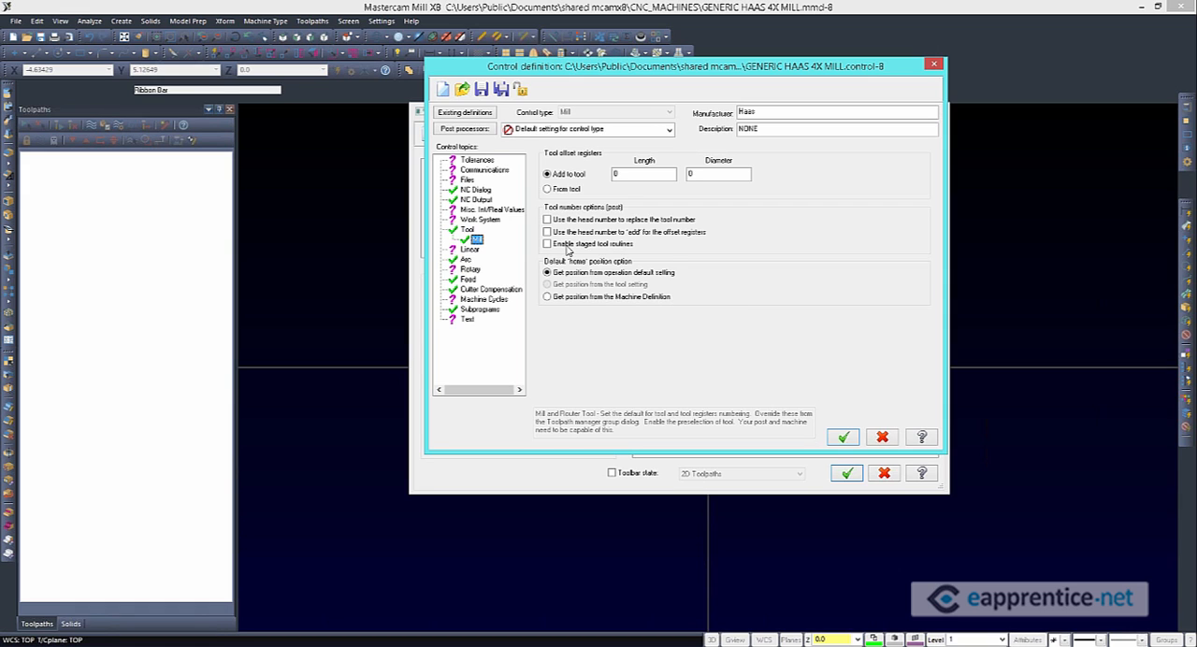
left_click(580, 244)
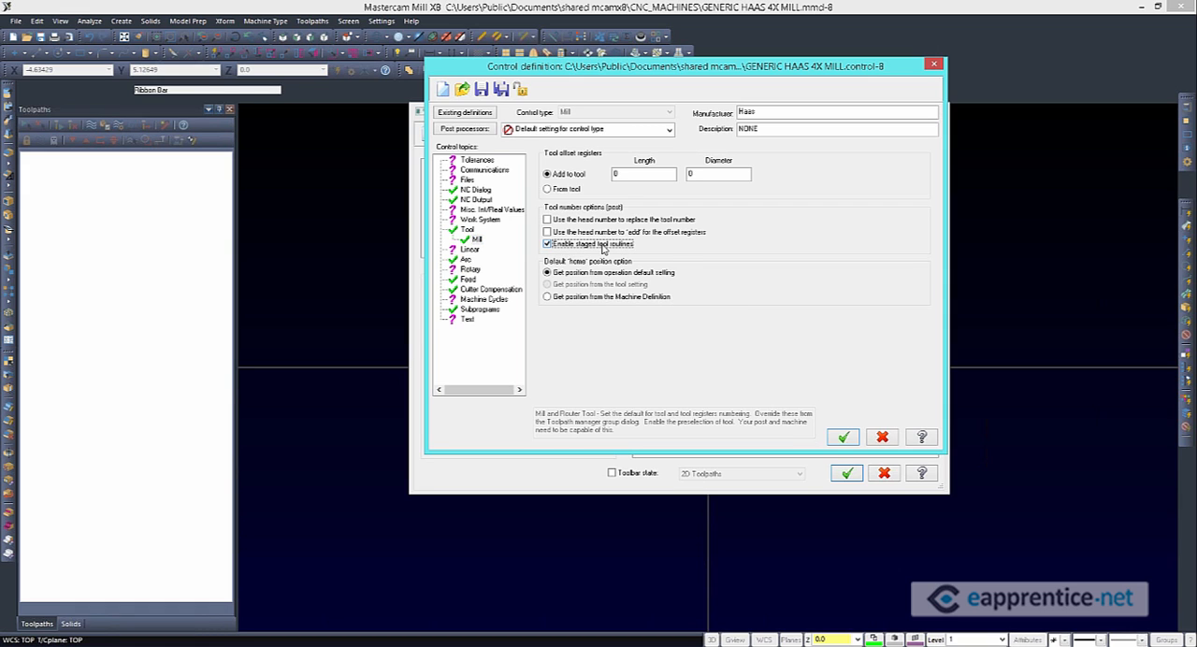
left_click(467, 180)
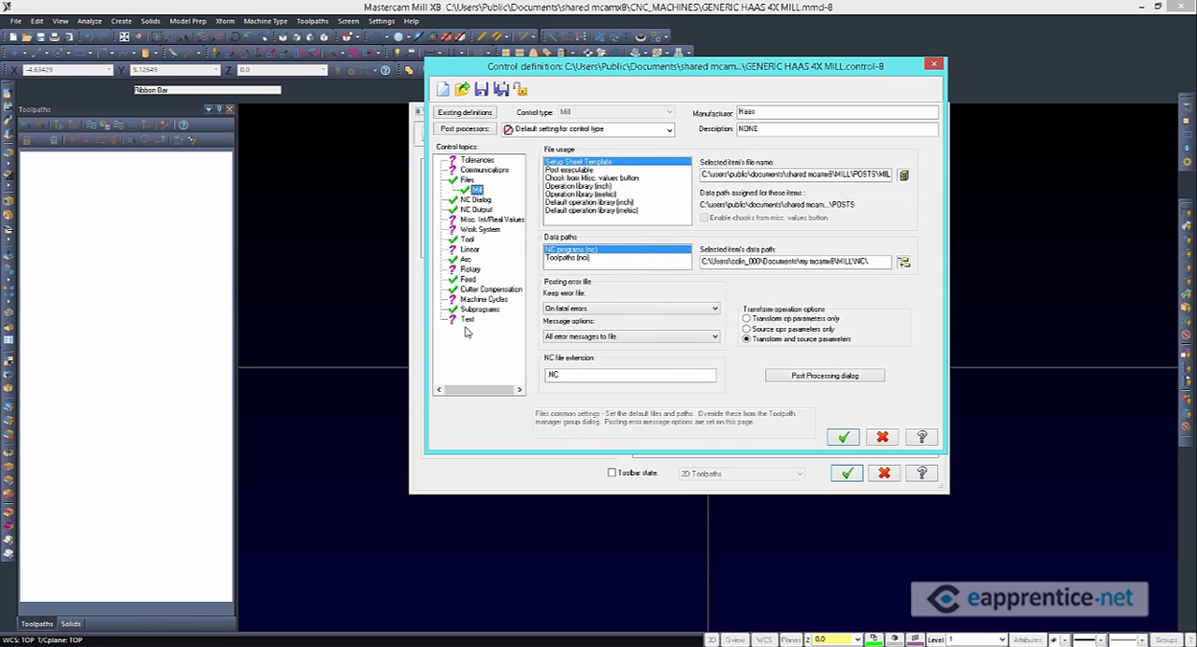
left_click(481, 91)
Add Generic Haas 4X Mill.pst from the mill Posts folder to the control definition's post processor list
left_click(473, 130)
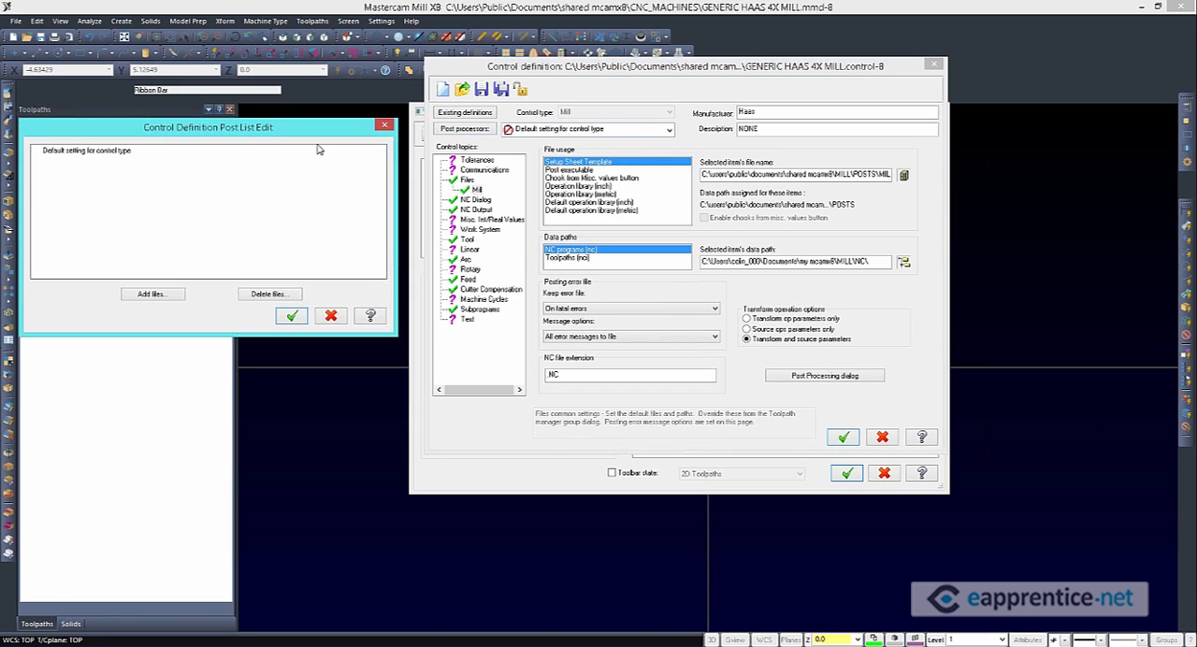
left_click_drag(223, 131, 746, 54)
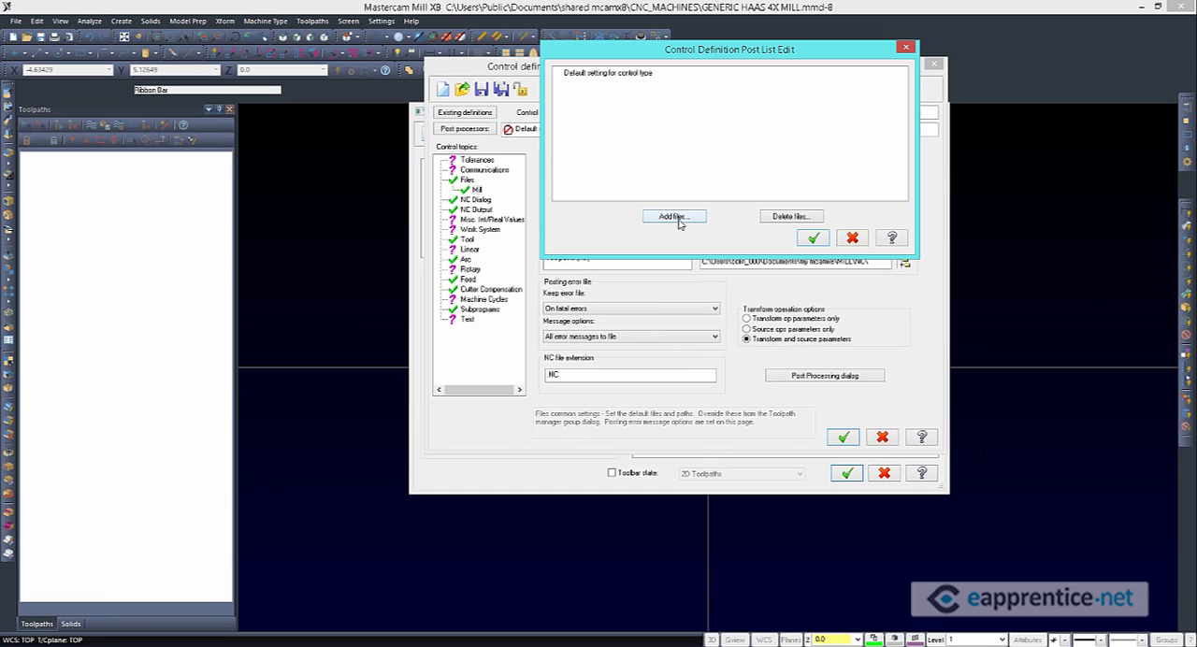
left_click(679, 220)
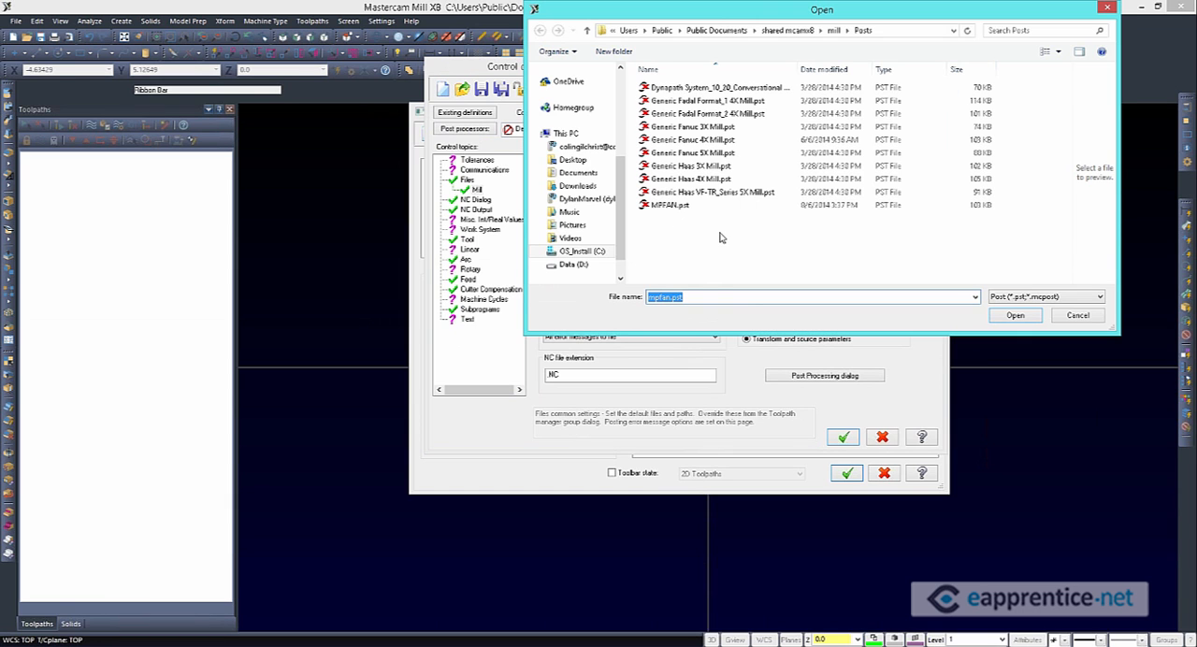
left_click(692, 180)
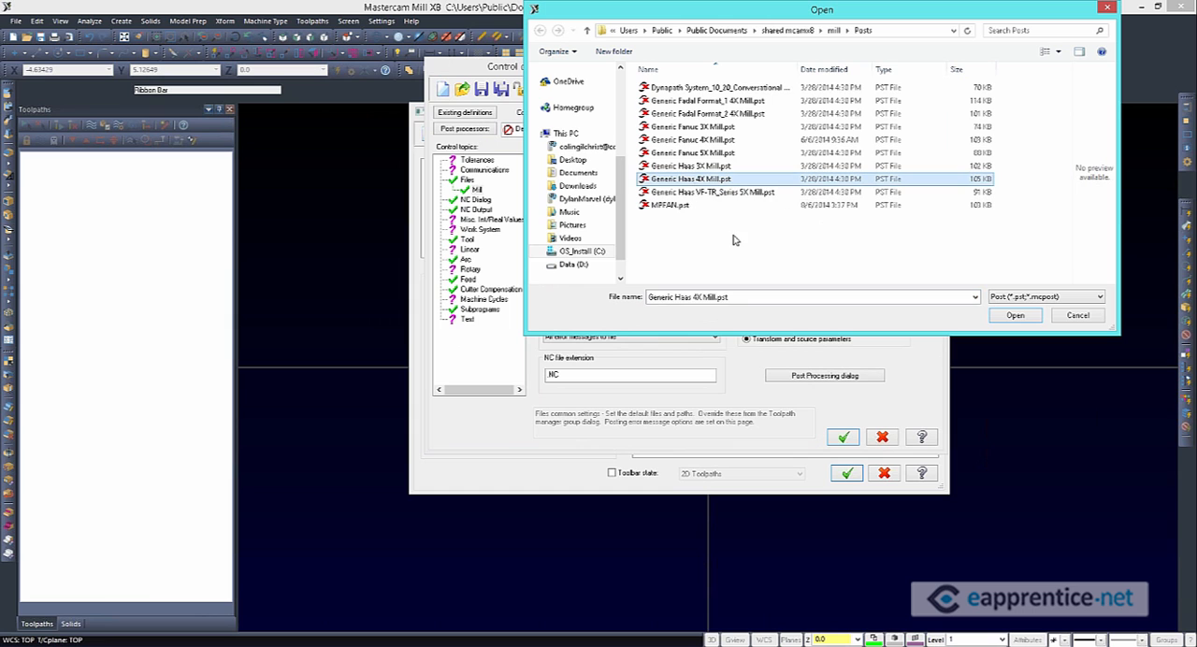
left_click(1014, 317)
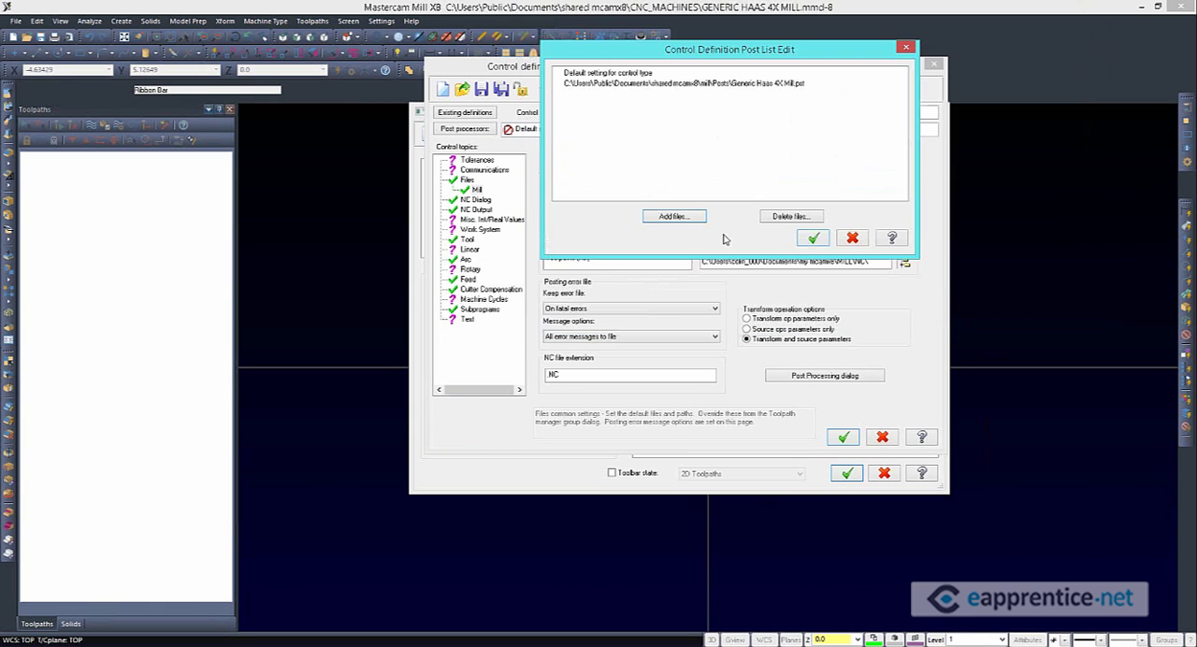
left_click(820, 241)
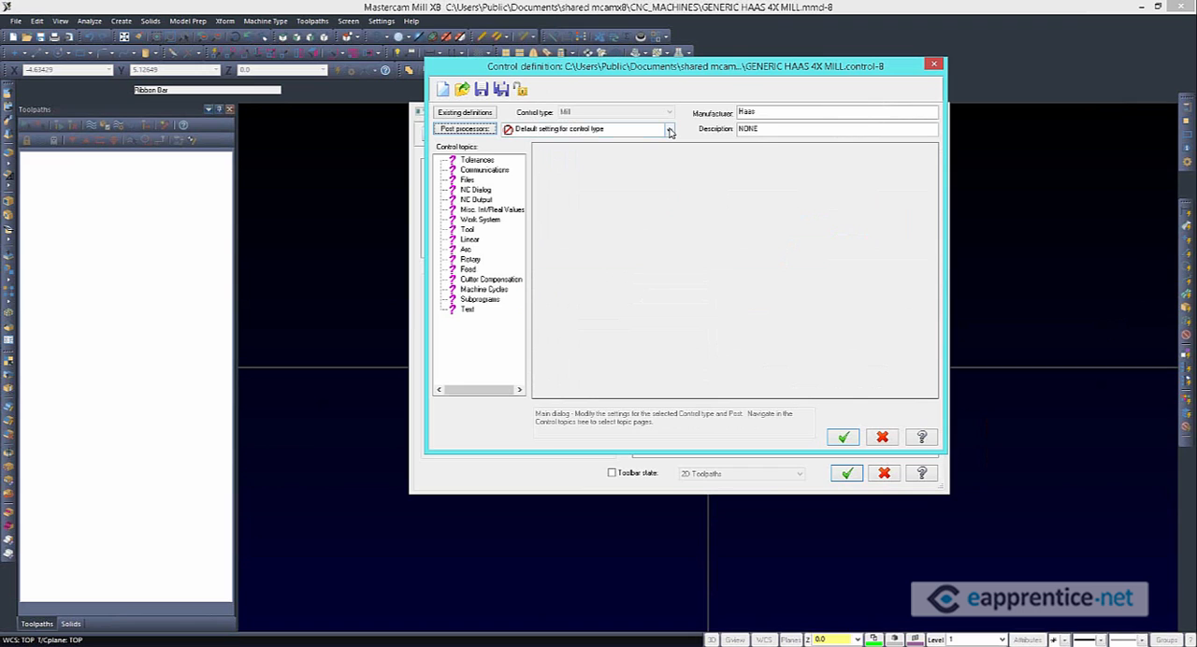
Make Generic Haas 4X Mill.pst the active post processor and save the control definition
left_click(669, 132)
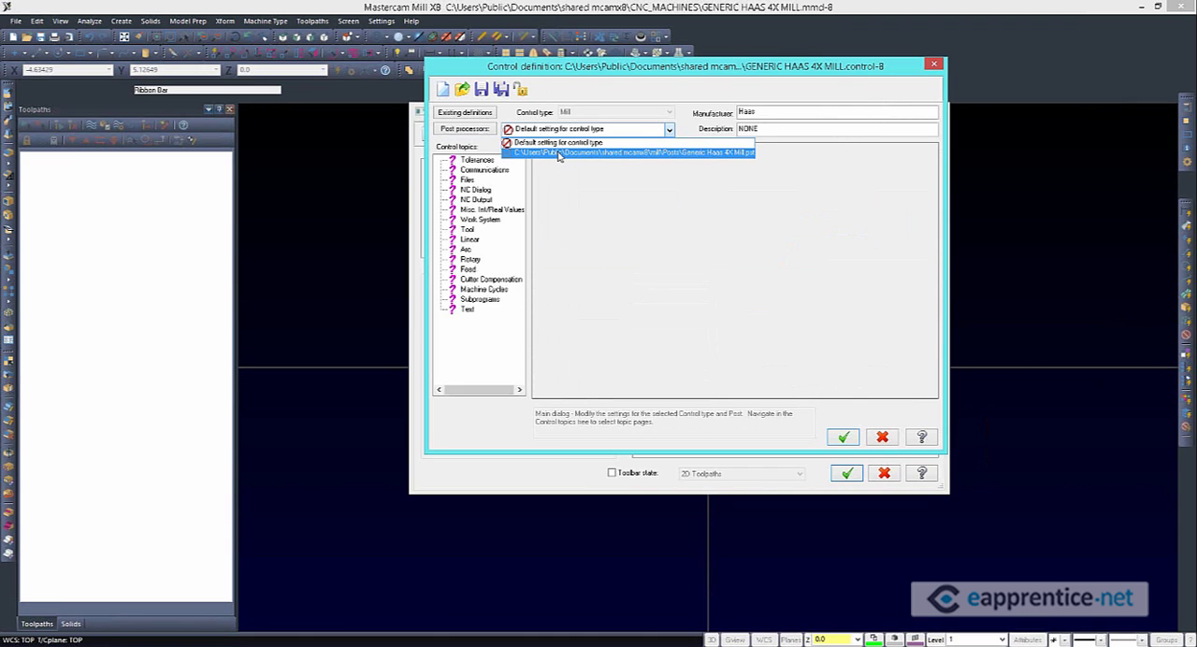
left_click(558, 154)
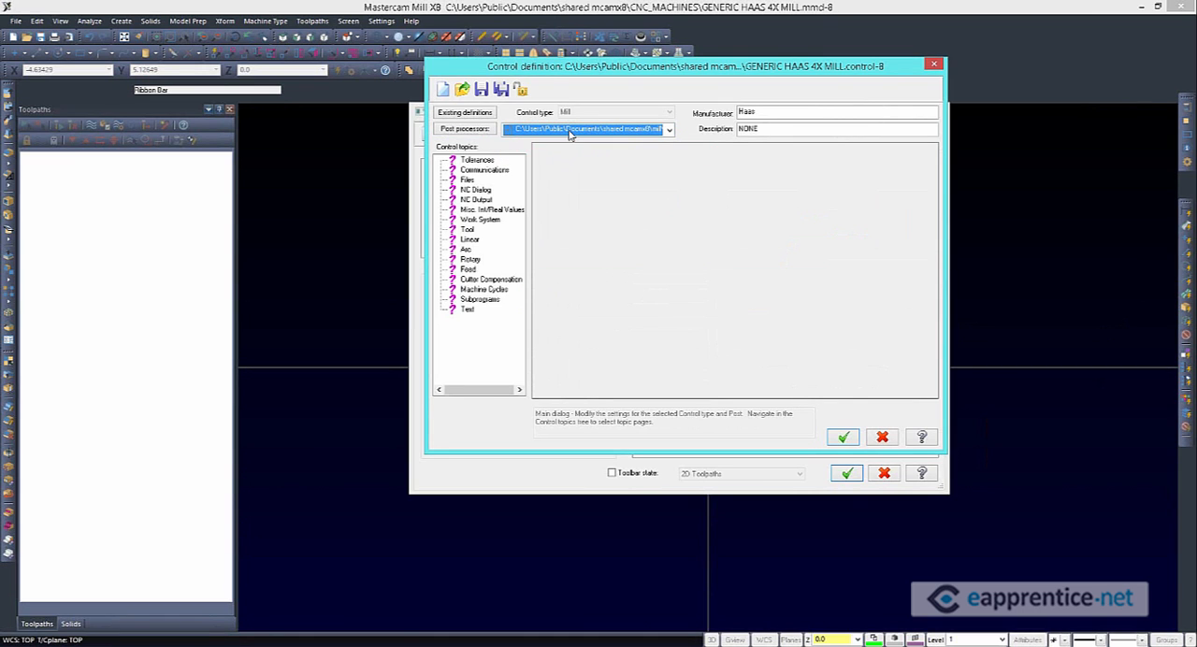
left_click(484, 93)
left_click(668, 130)
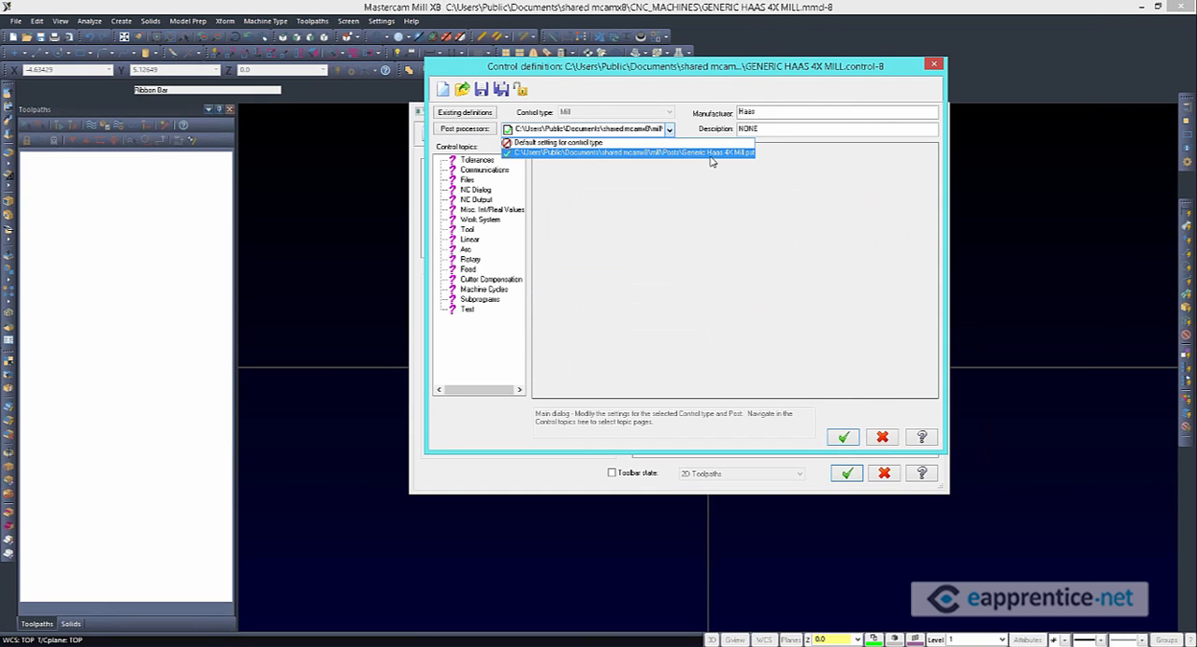
left_click(655, 176)
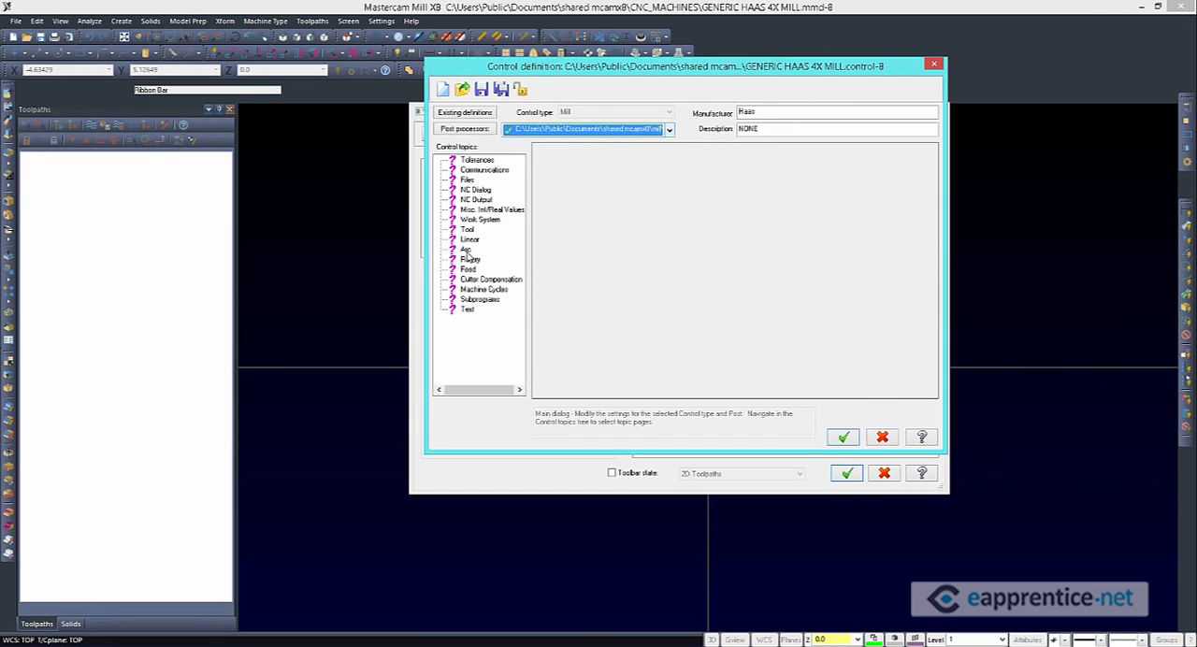
Check the 4X post's Mill arc settings, switching support for arcs in the XY plane off and back on
left_click(466, 251)
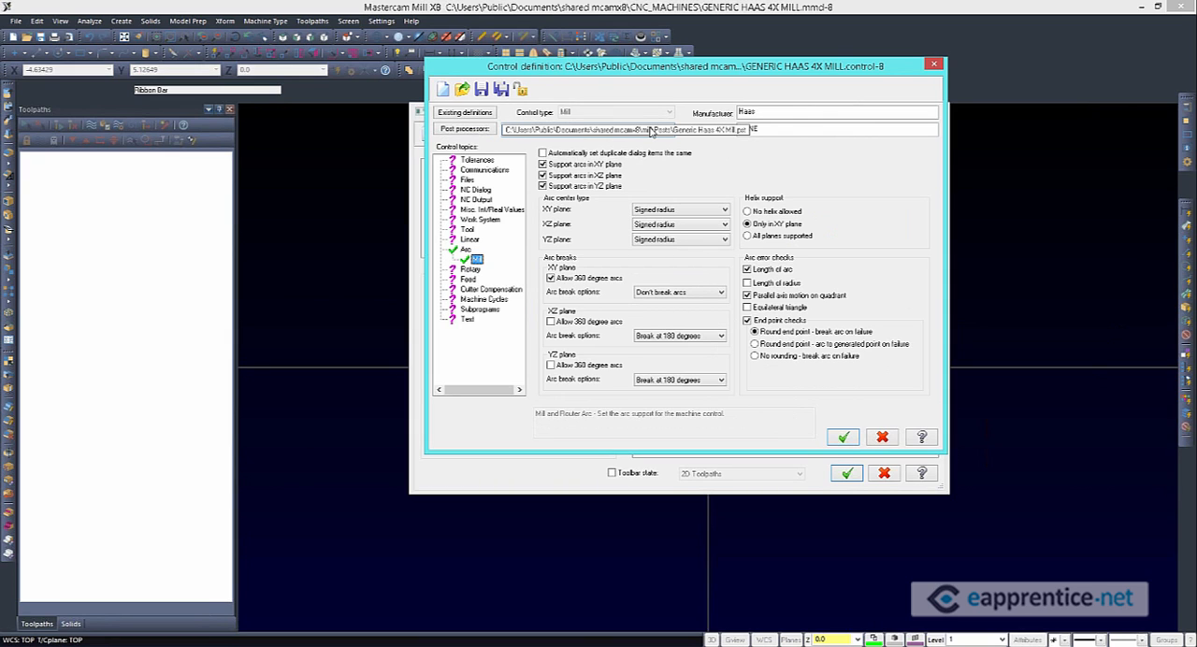
left_click(544, 164)
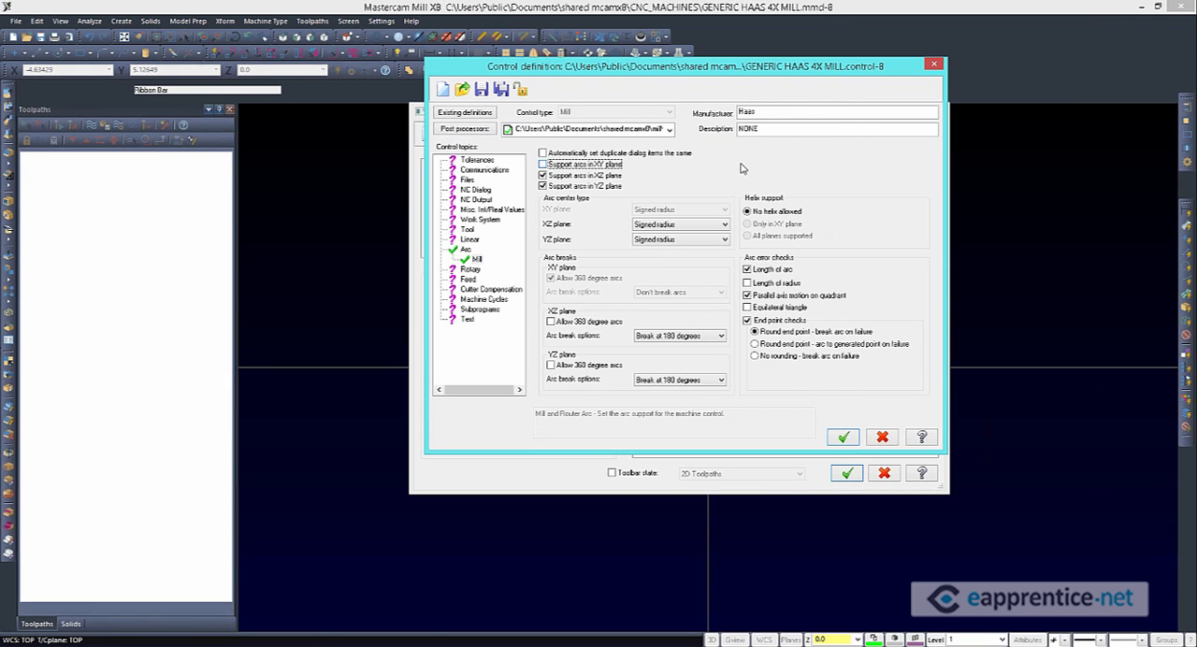
left_click(543, 164)
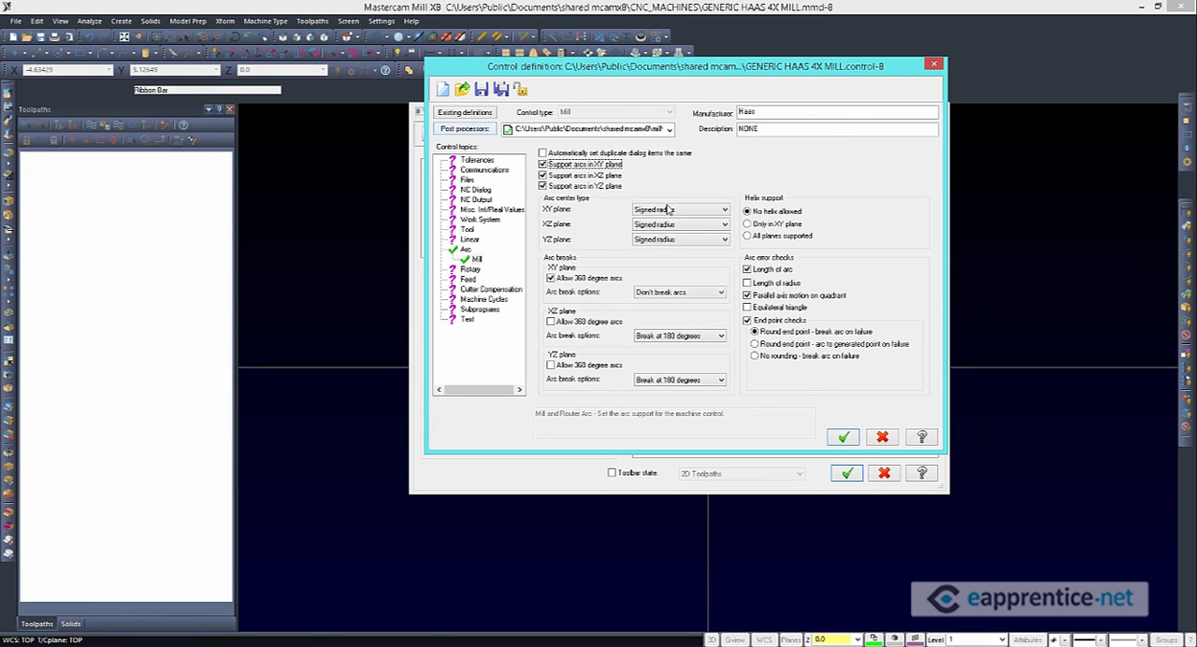
Replace the 4X post in the post list with Generic Haas VF-TR_Series 5X Mill.pst, saving the changed 4X definition
left_click(465, 128)
left_click_drag(209, 125, 713, 92)
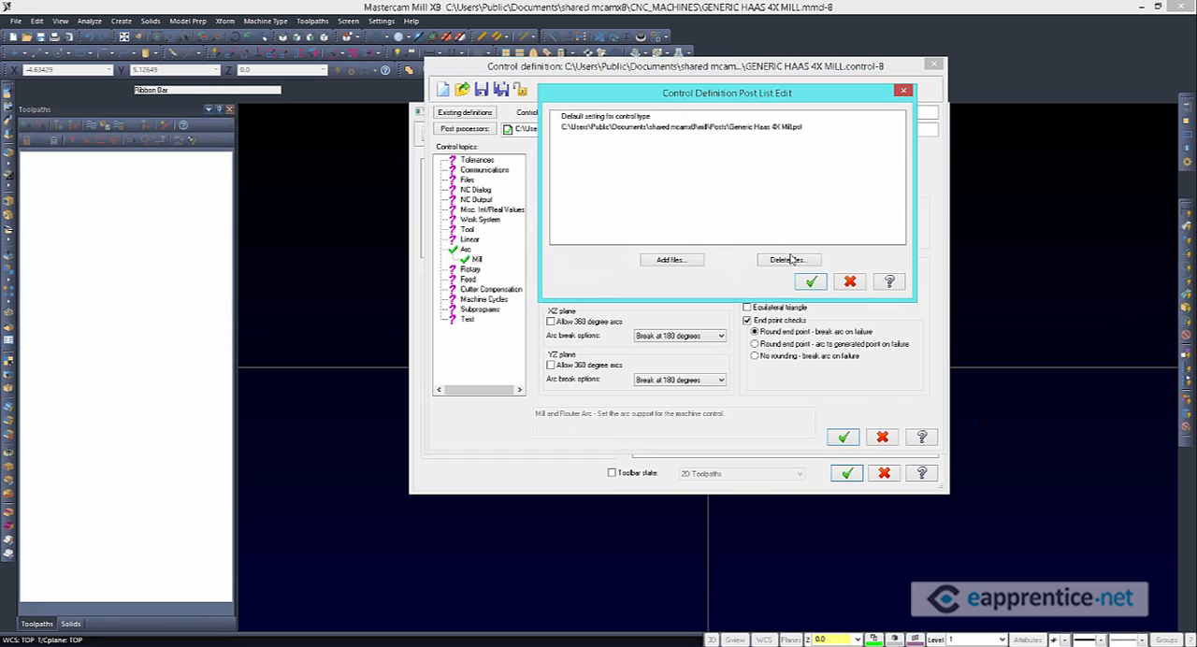
left_click(788, 259)
left_click(670, 259)
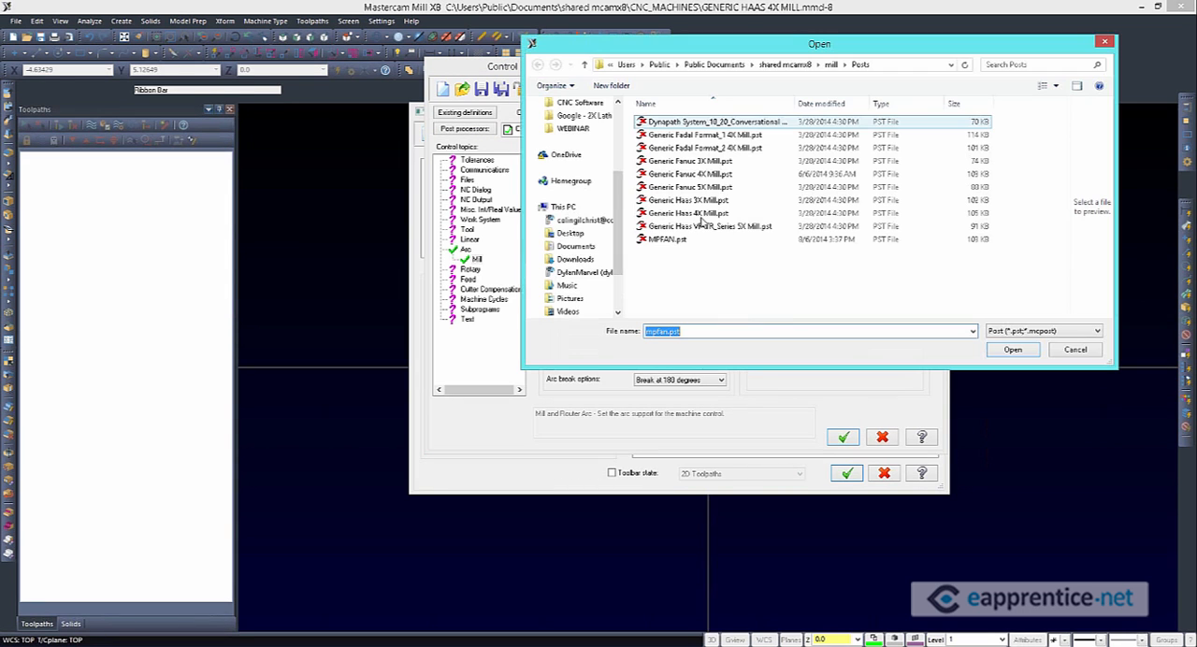
left_click(743, 227)
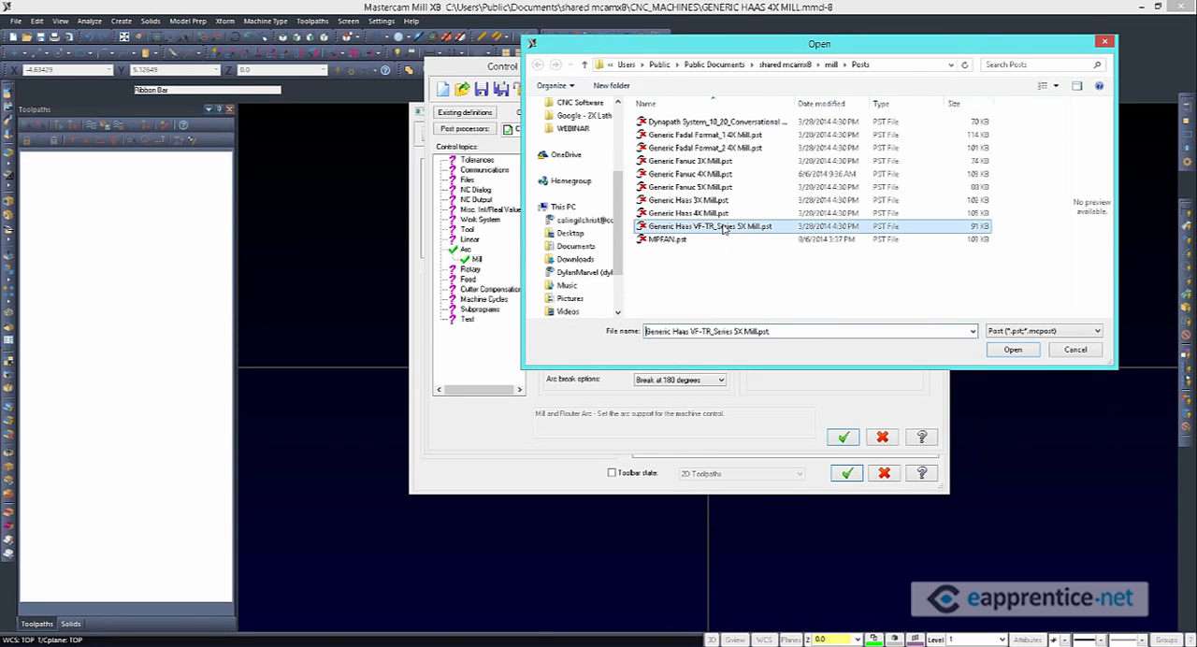
left_click(1013, 349)
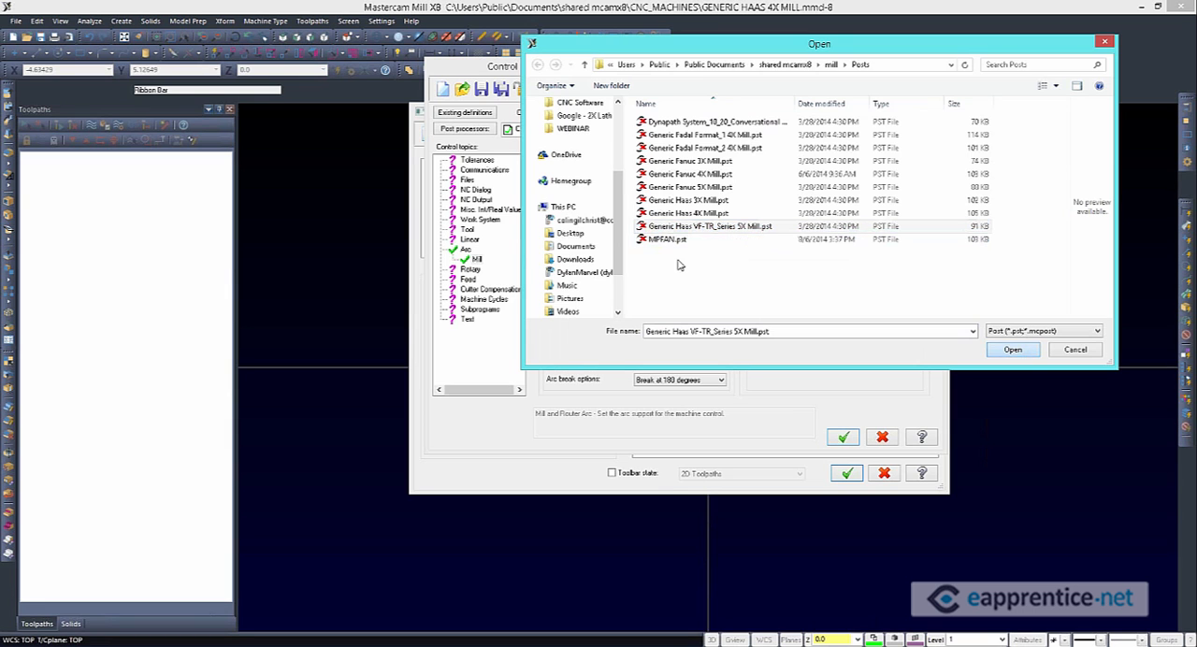
left_click(811, 280)
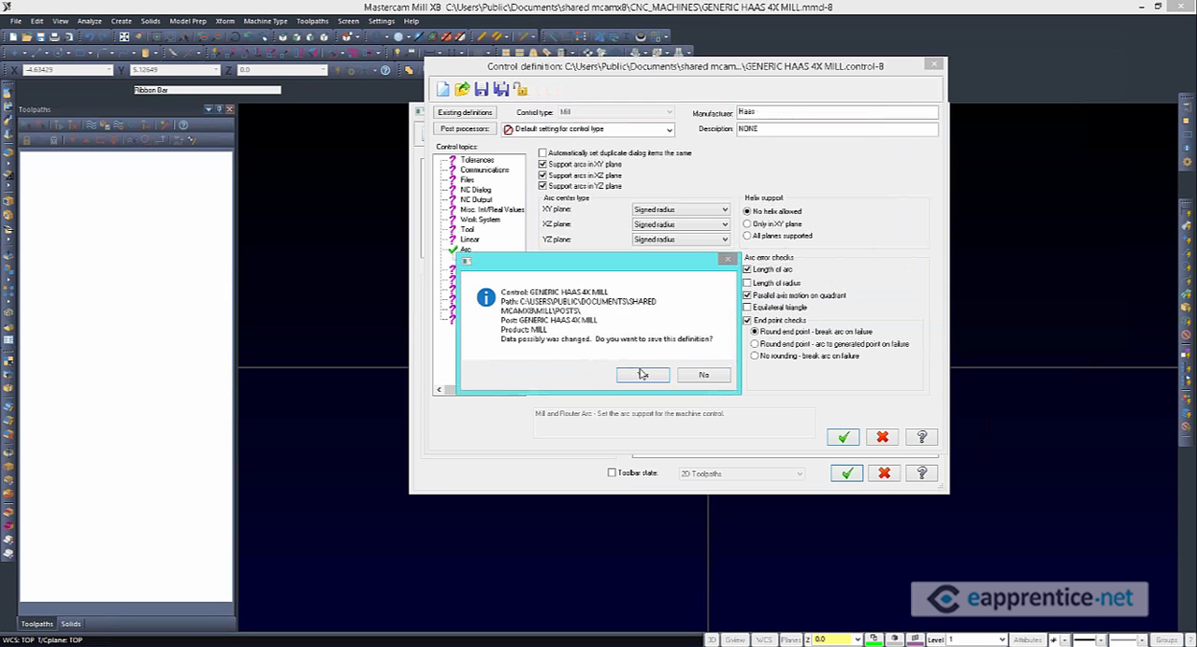
left_click(642, 375)
Make Generic Haas VF-TR_Series 5X Mill.pst the active post processor and save the control definition
left_click(599, 129)
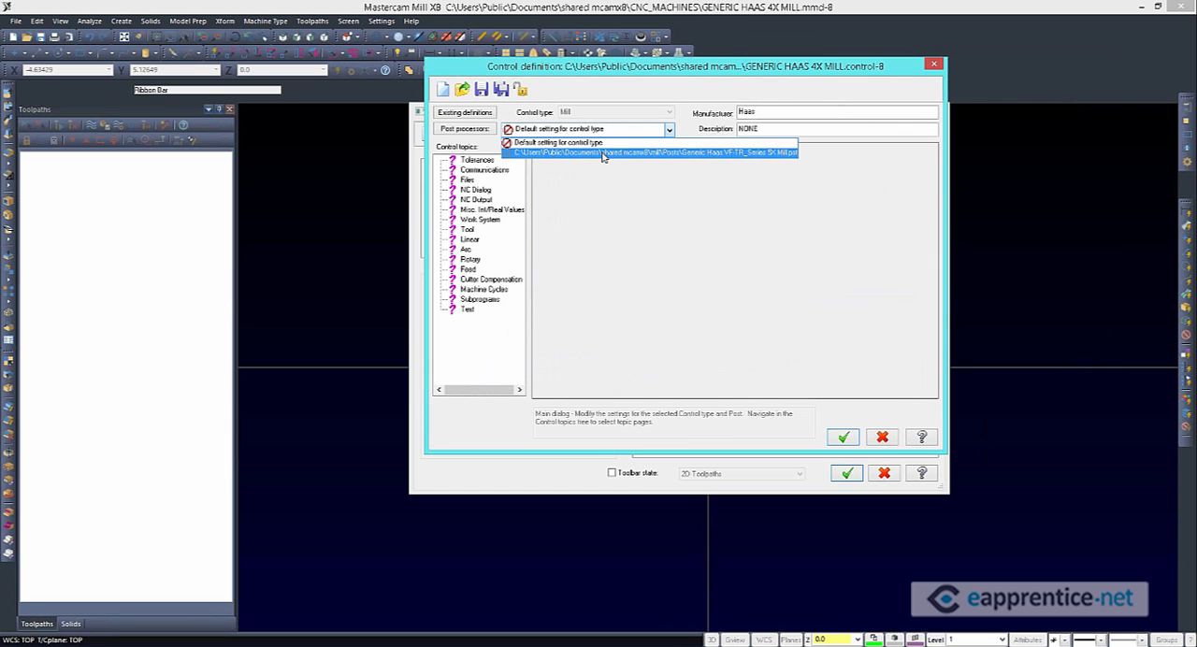
left_click(731, 153)
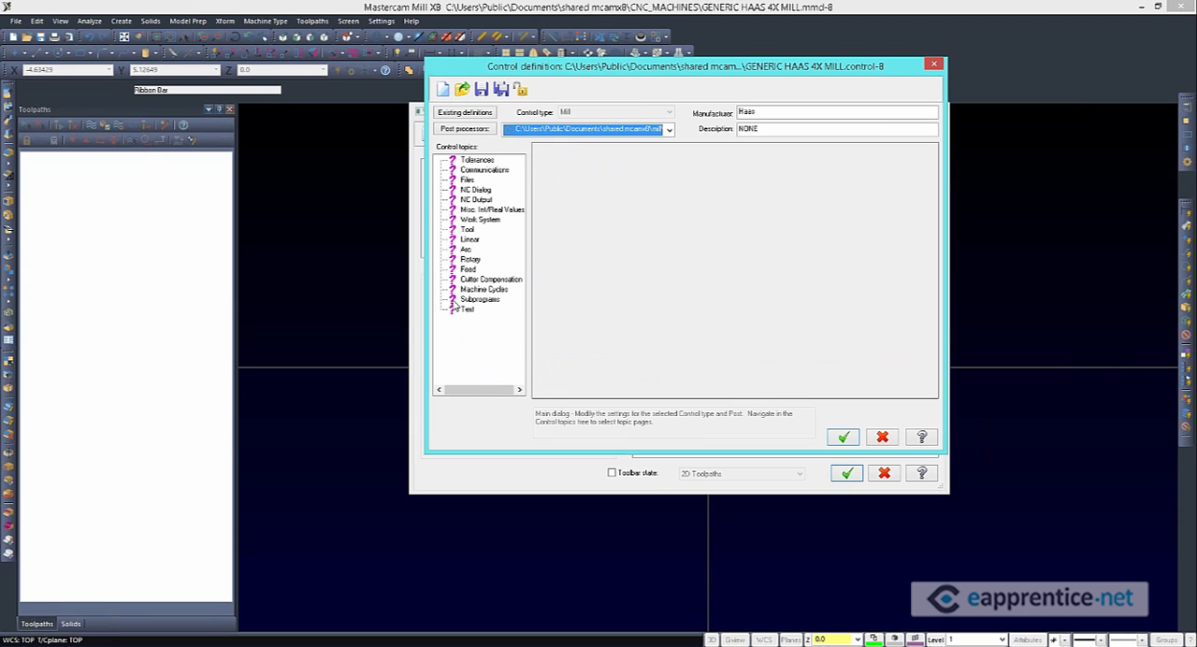
left_click(480, 88)
Review the Mill tool and arc settings that the 5X post inherits from the control defaults
left_click(467, 230)
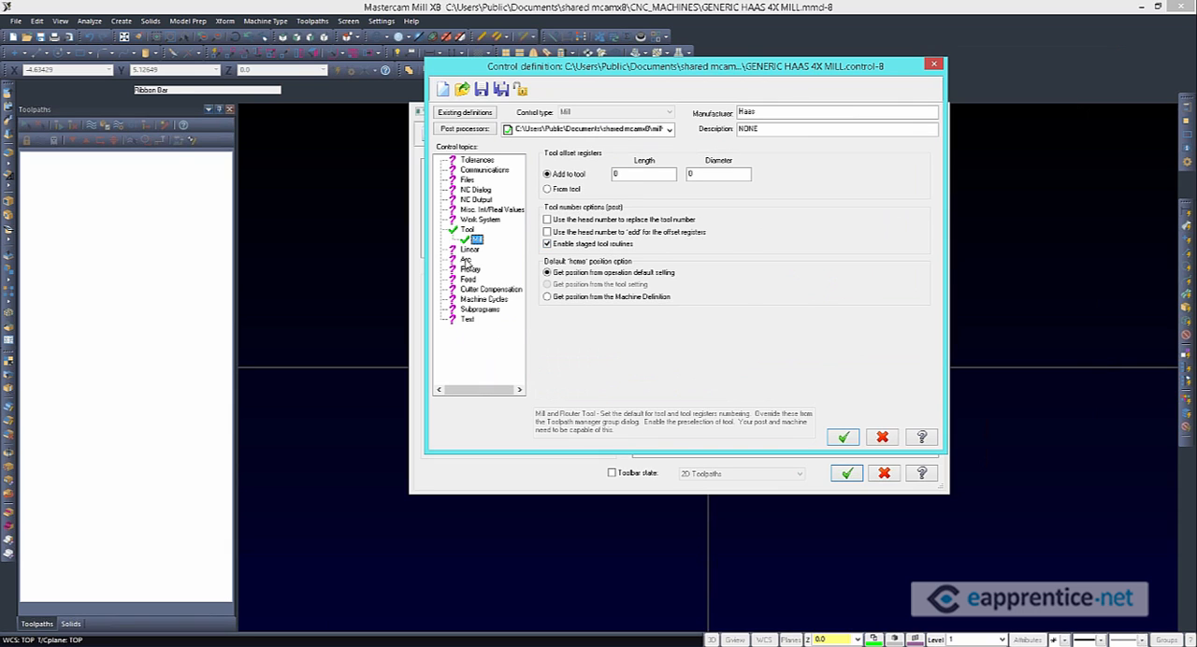
left_click(466, 259)
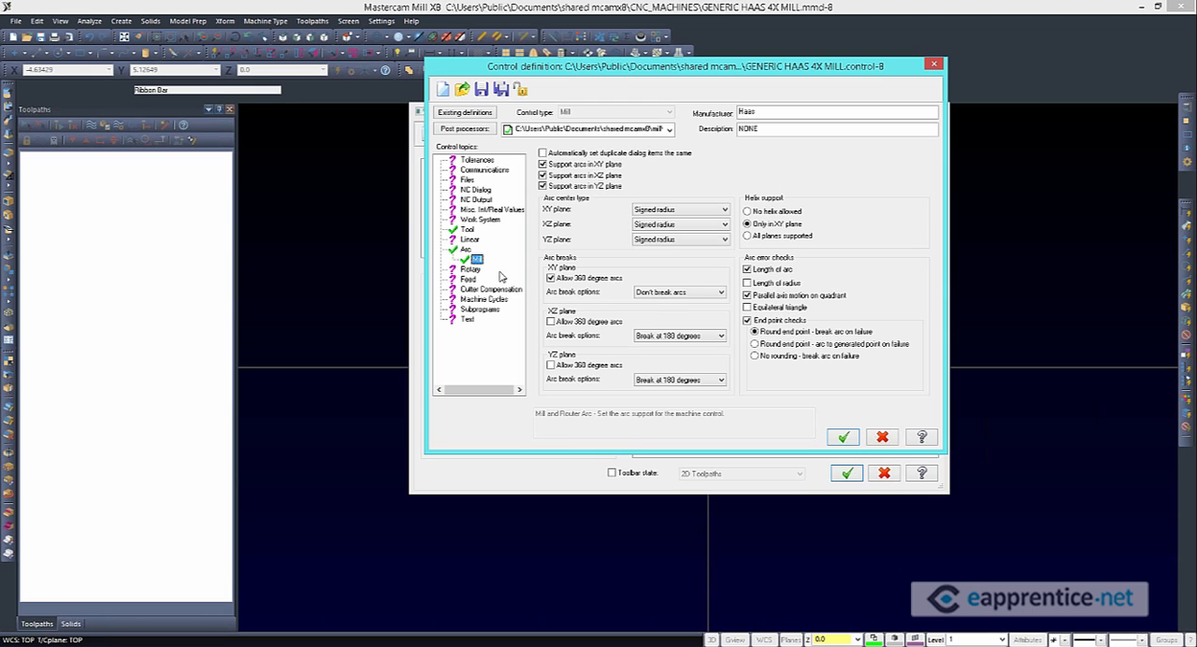
left_click(592, 130)
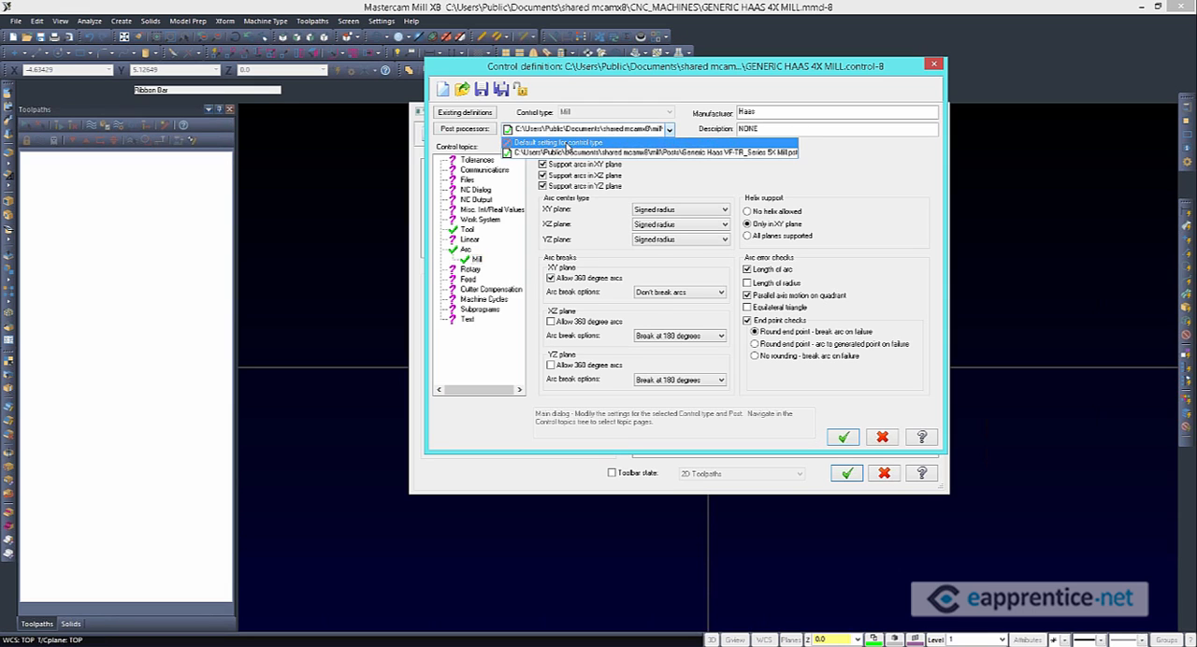
left_click(865, 167)
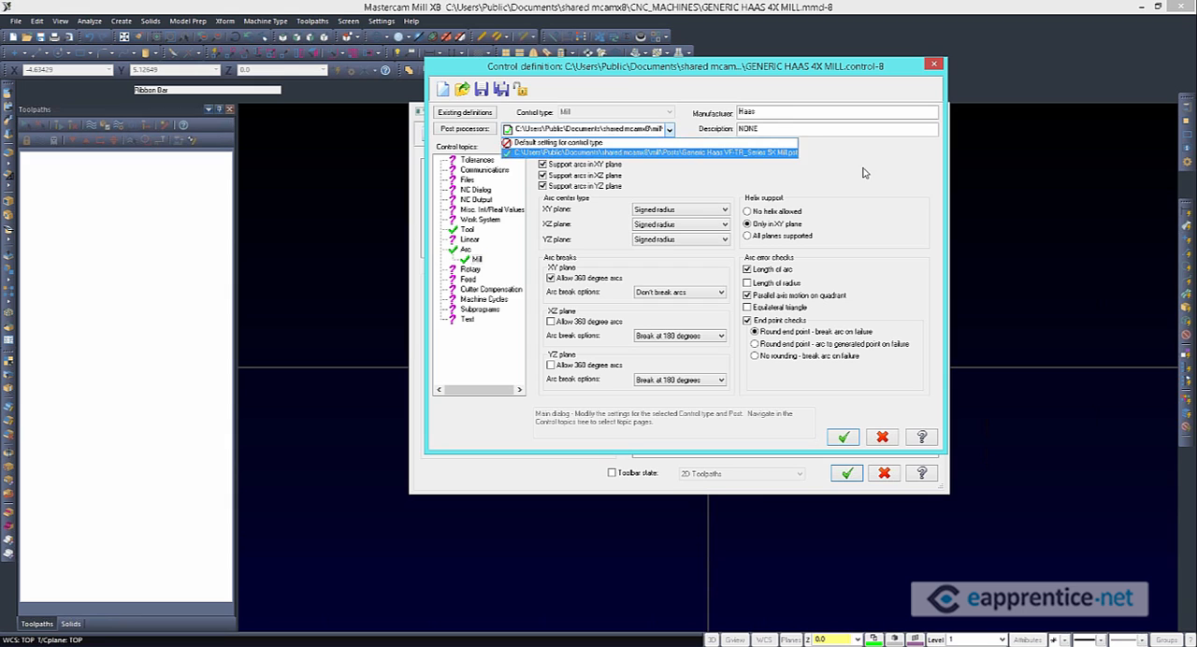
Cancel out of the control definition and the machine definition to return to the contour toolpath
left_click(889, 439)
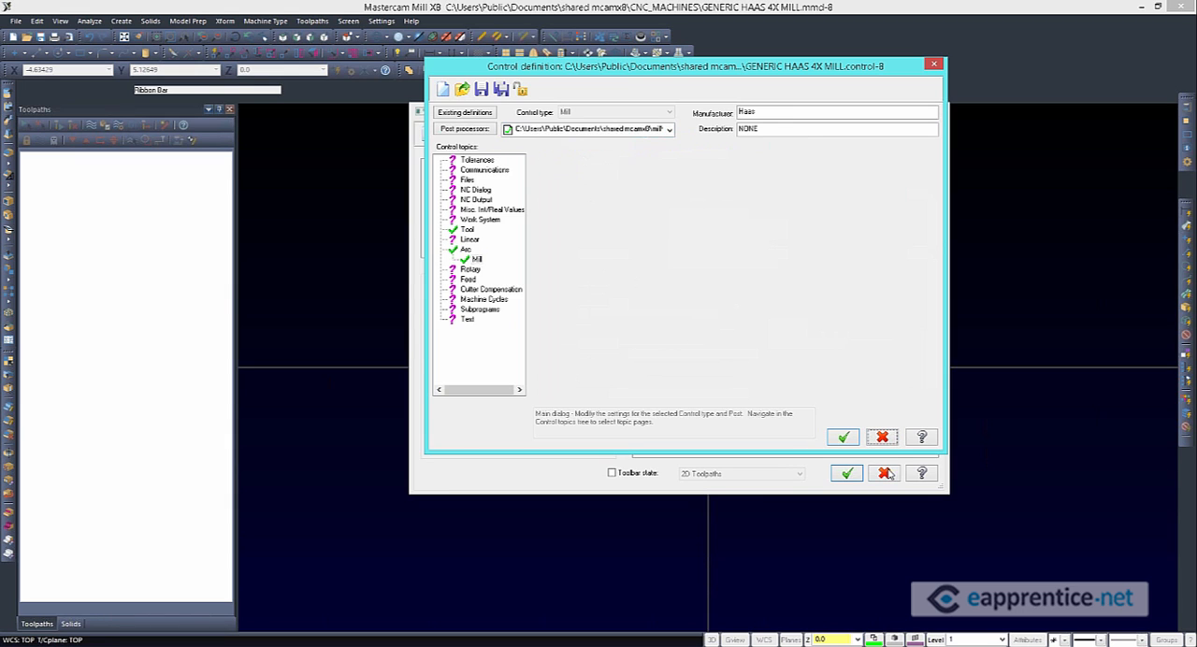
left_click(889, 474)
scroll(573, 332, "down", 1)
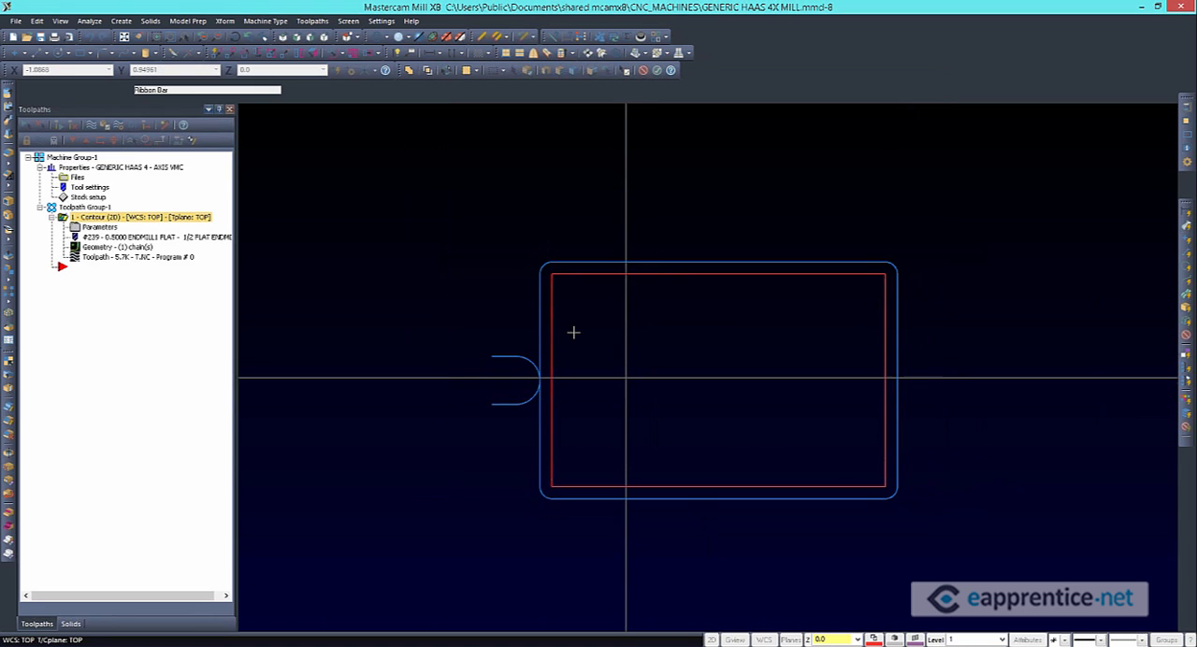
scroll(574, 332, "down", 1)
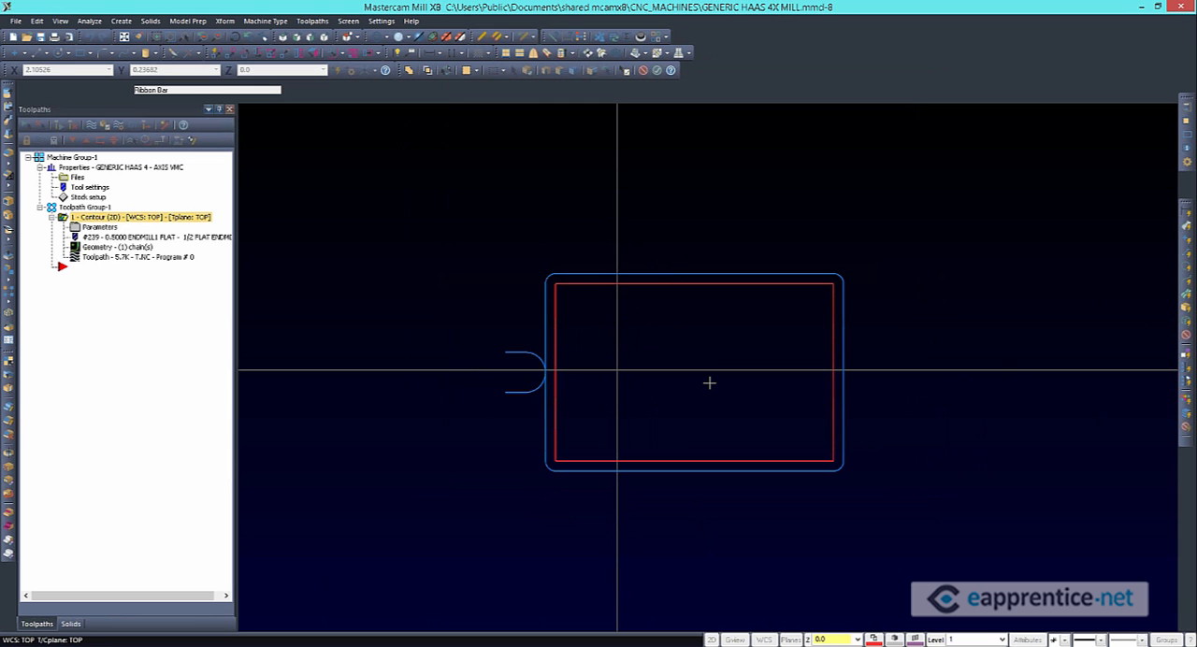
middle_click_drag(727, 383, 741, 350)
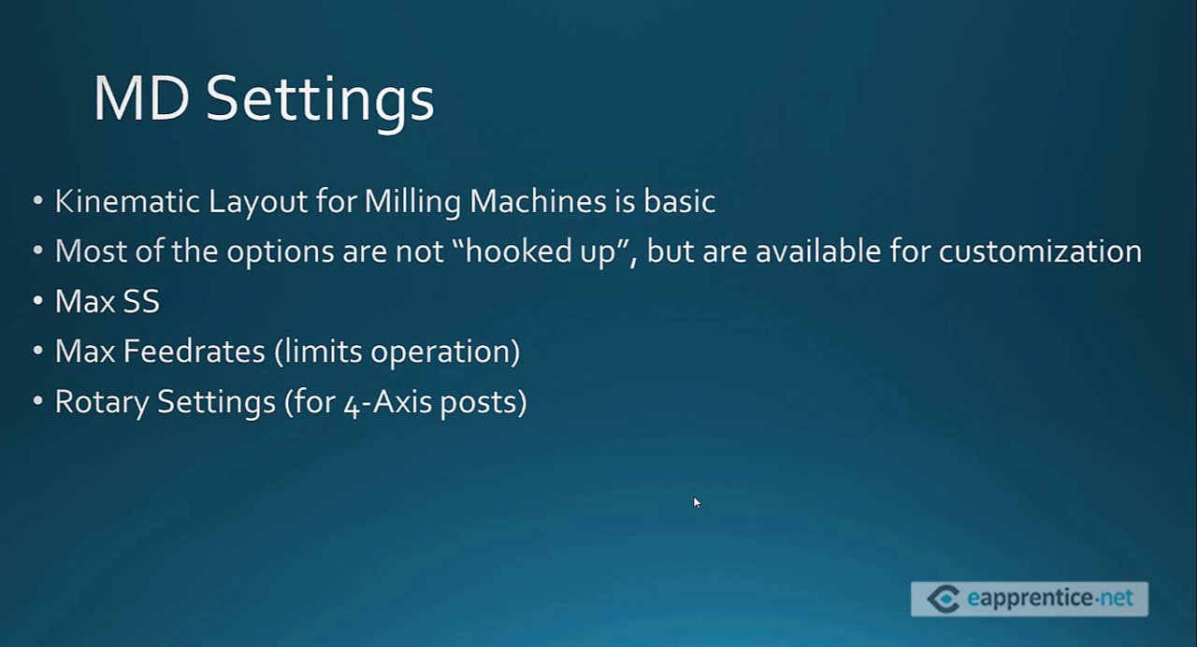
left_click(696, 498)
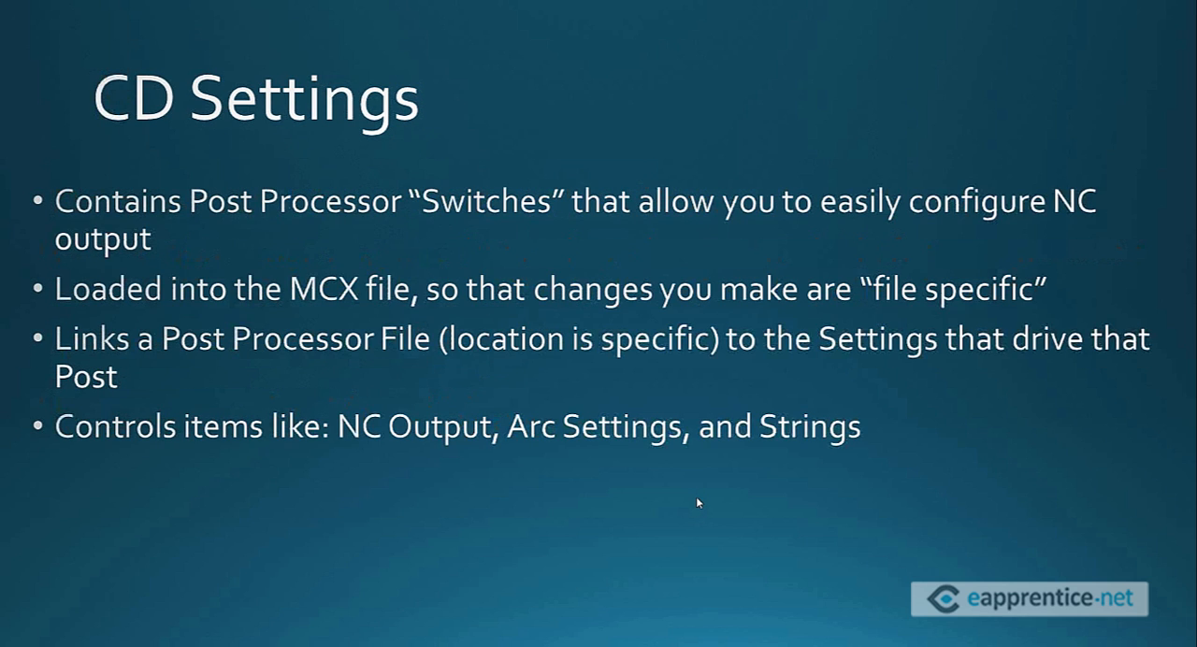
left_click(697, 502)
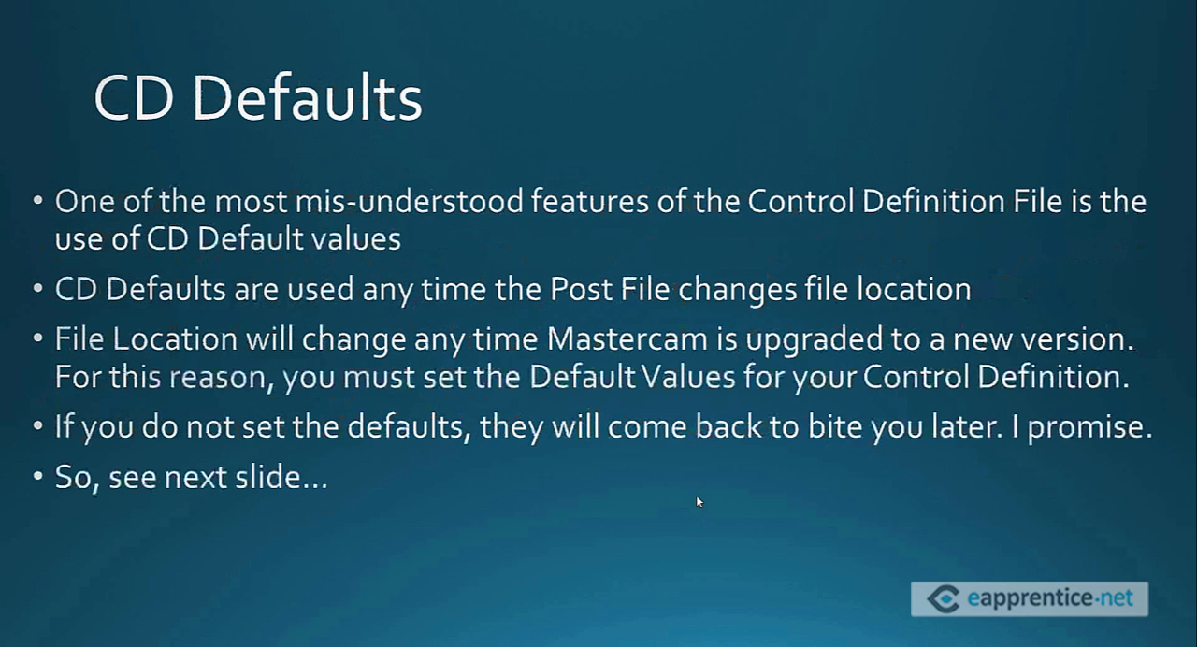
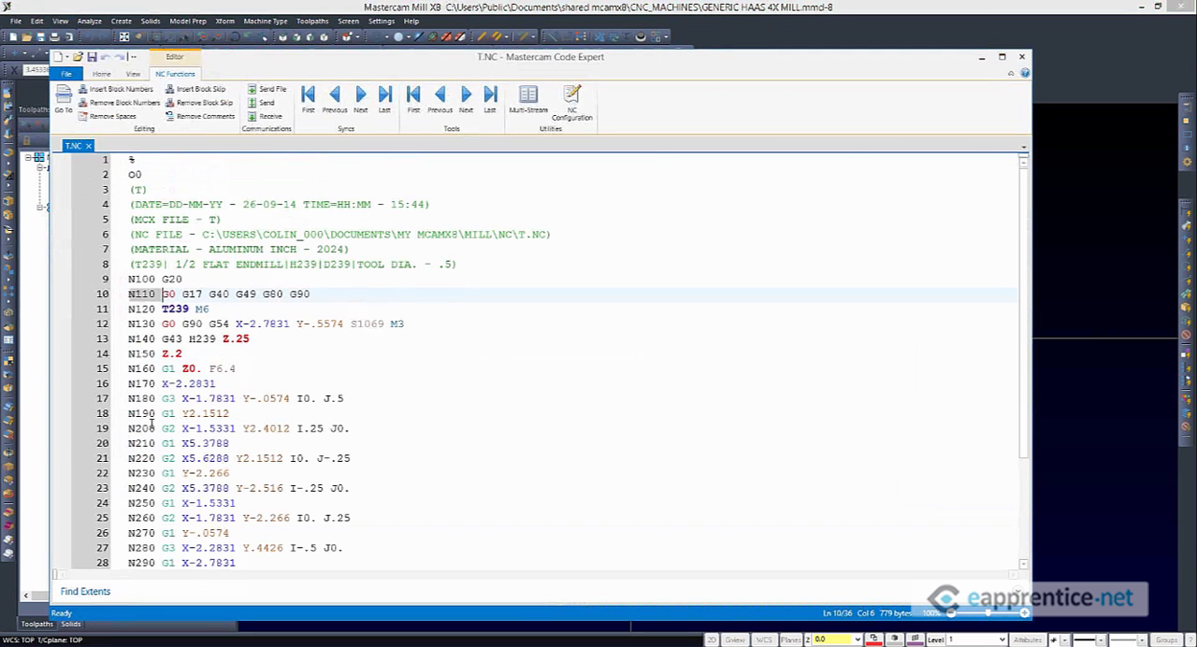
Return from the posted code to Mastercam and open the disk copy of the GENERIC HAAS 4X MILL machine definition with its control definition
mouse_move(137, 279)
left_mouse_down()
mouse_move(156, 279)
mouse_move(137, 293)
left_mouse_up()
left_click(1070, 376)
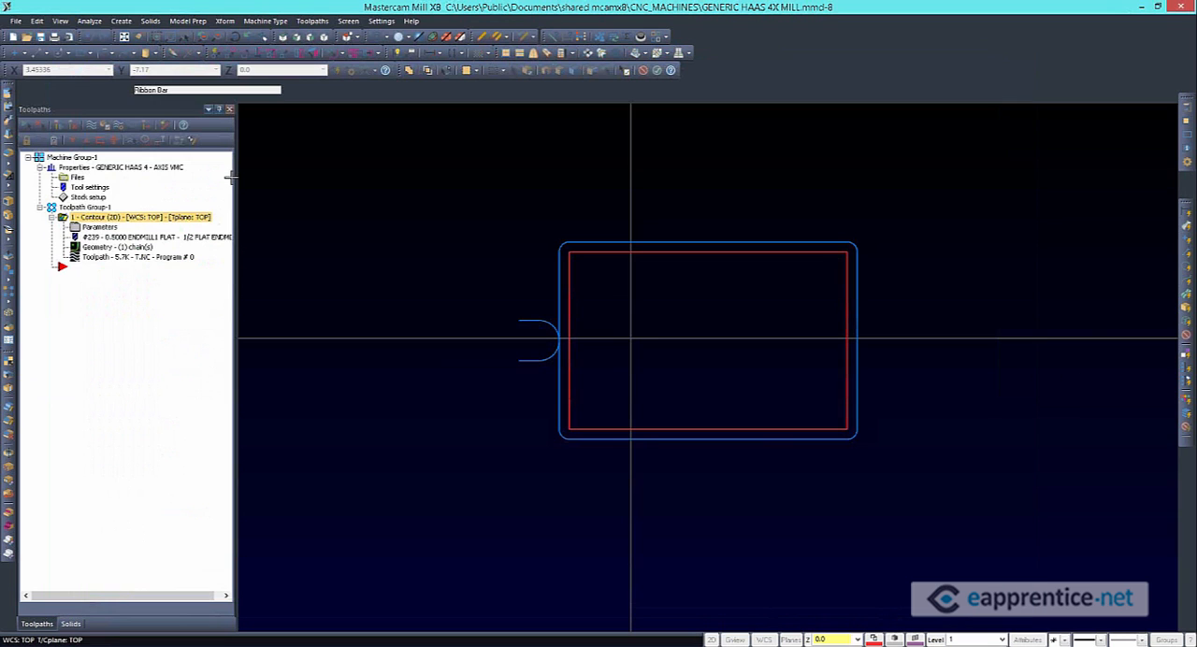
left_click(381, 21)
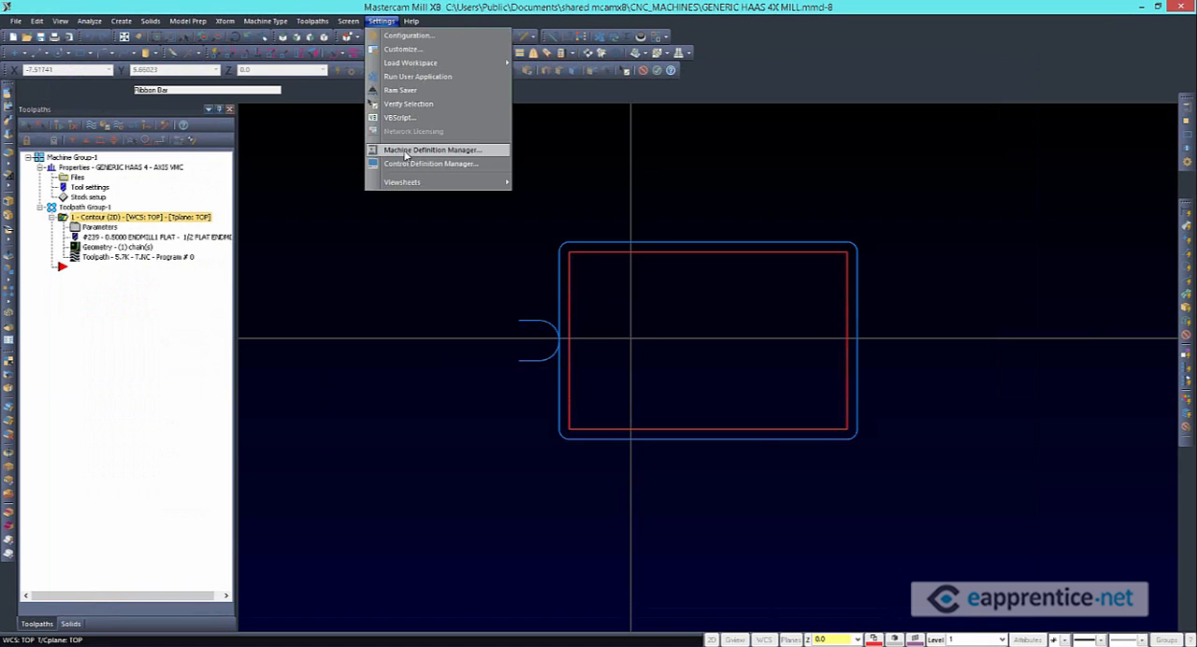
left_click(425, 154)
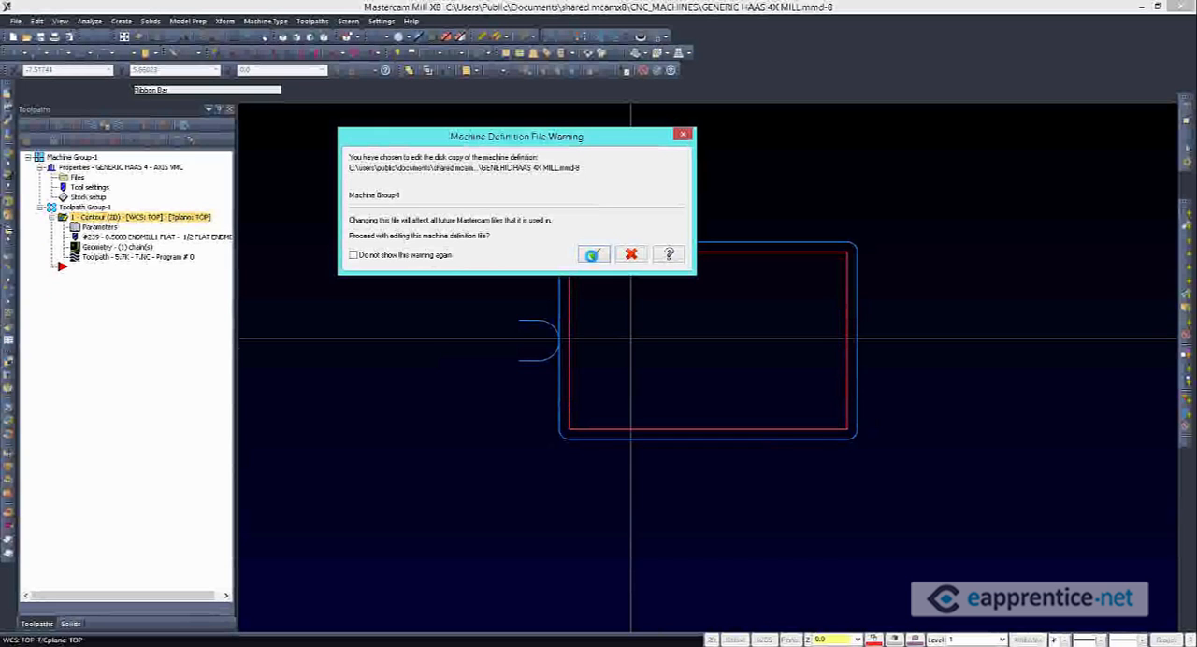
left_click(592, 254)
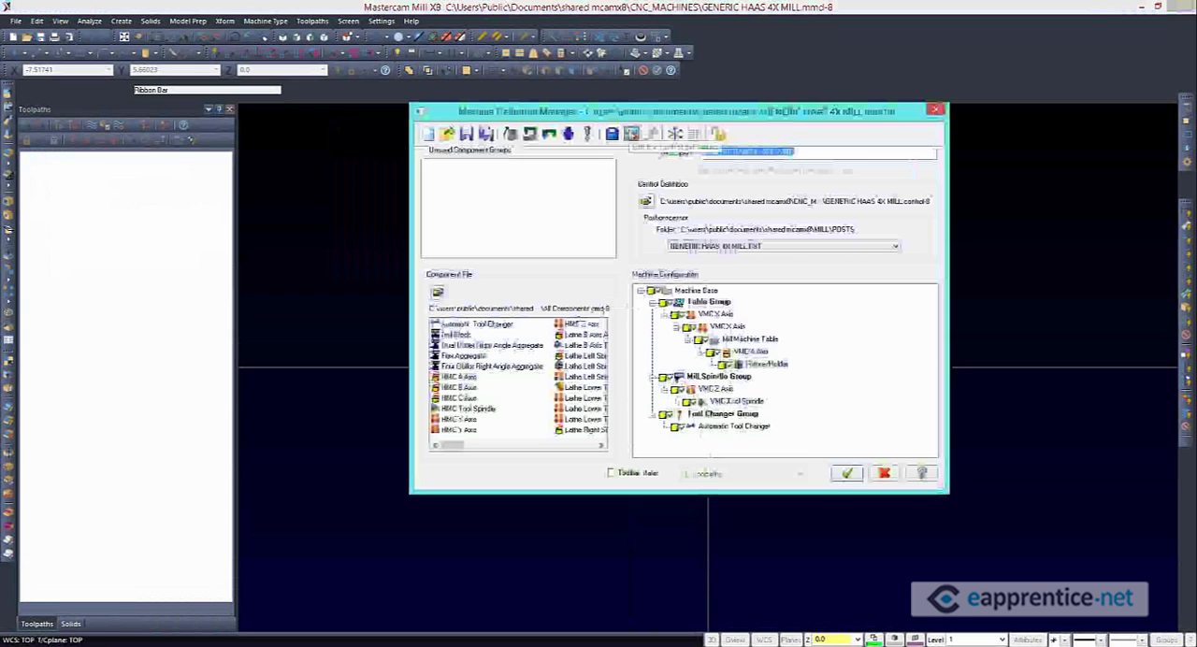
left_click(632, 134)
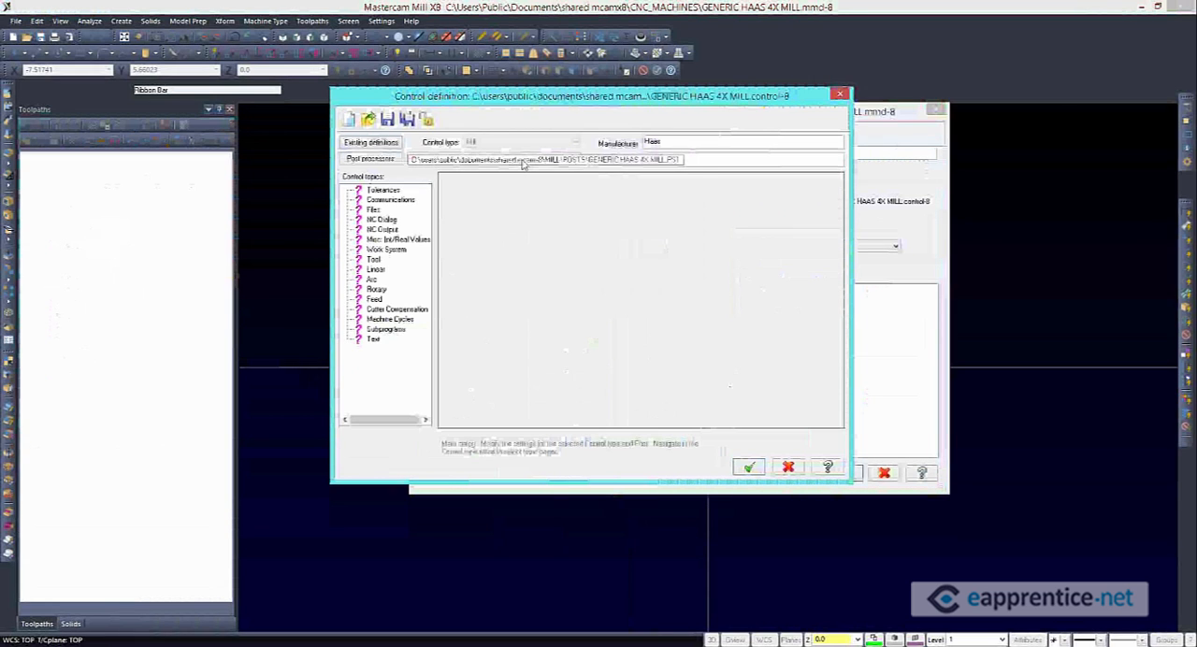
Link GENERIC HAAS 4X MILL.PST to the control's default settings through its Arc page, save the control definition and close it
left_click(523, 161)
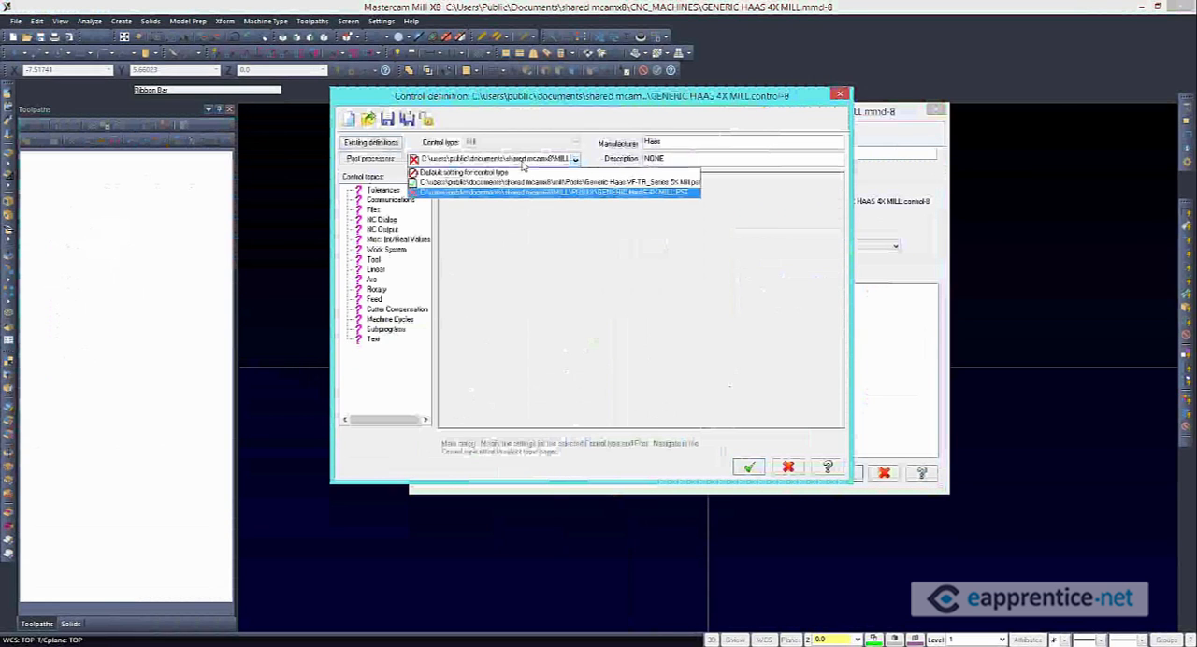
left_click(523, 193)
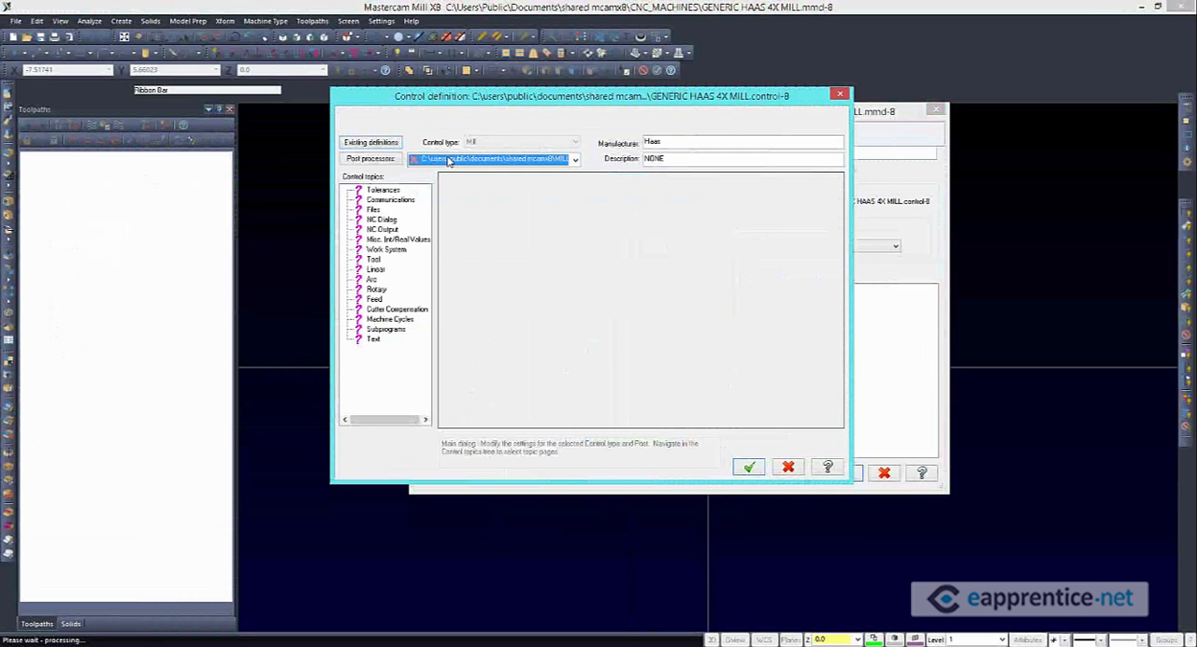
left_click(371, 281)
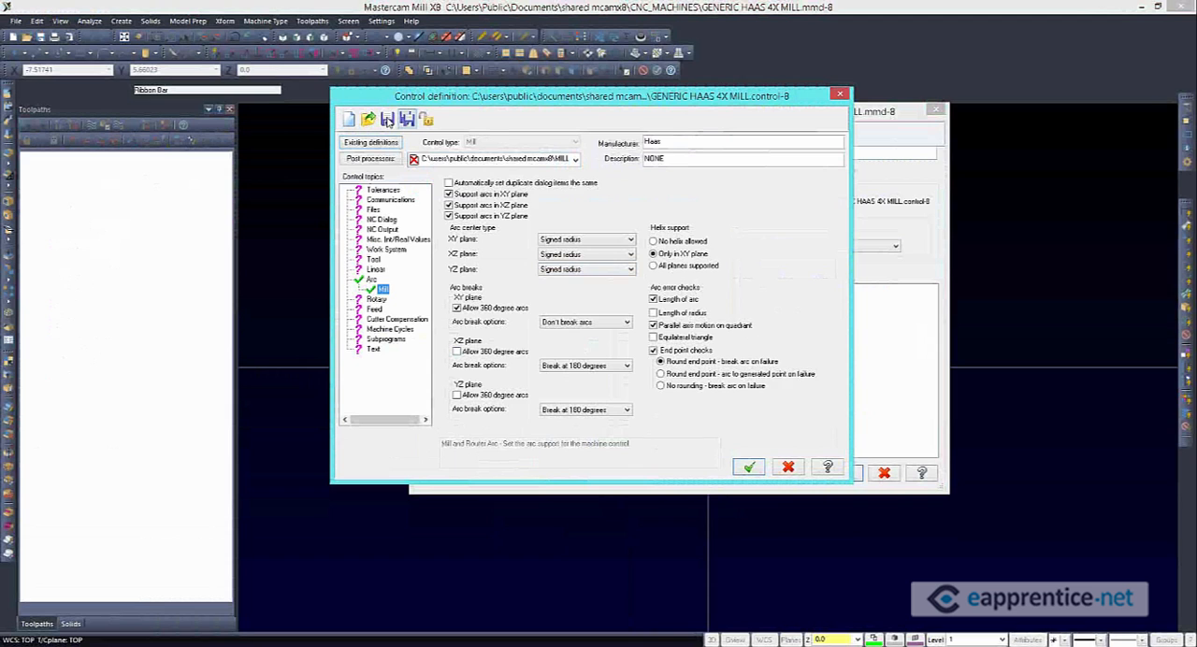
left_click(387, 120)
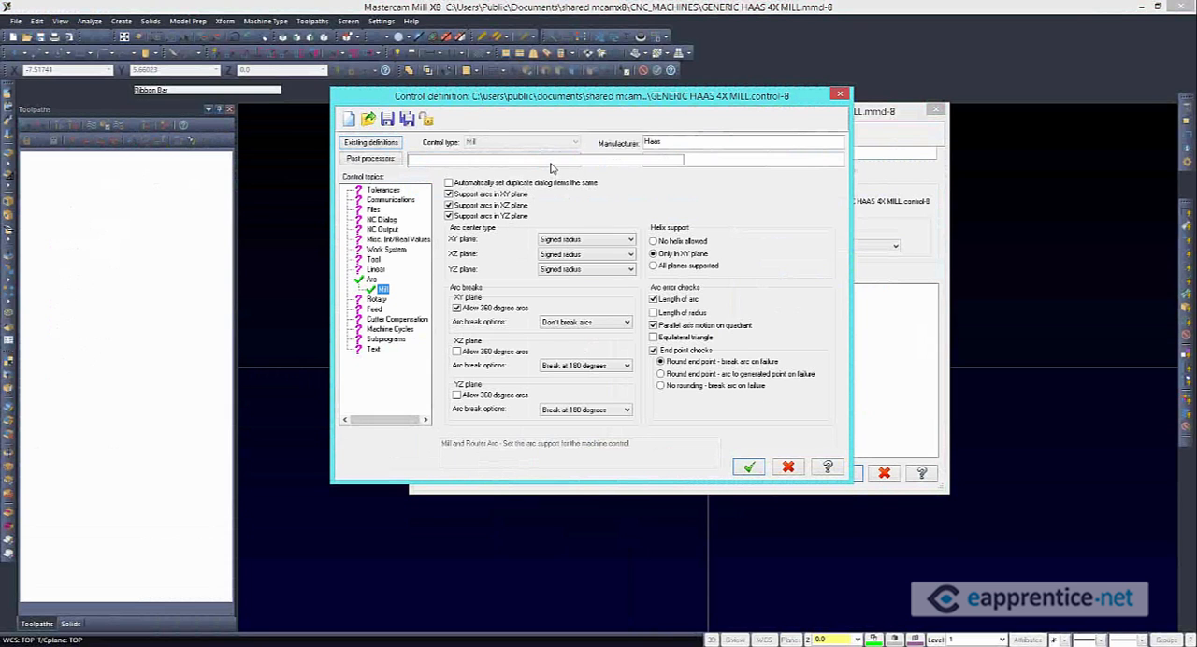
left_click(549, 160)
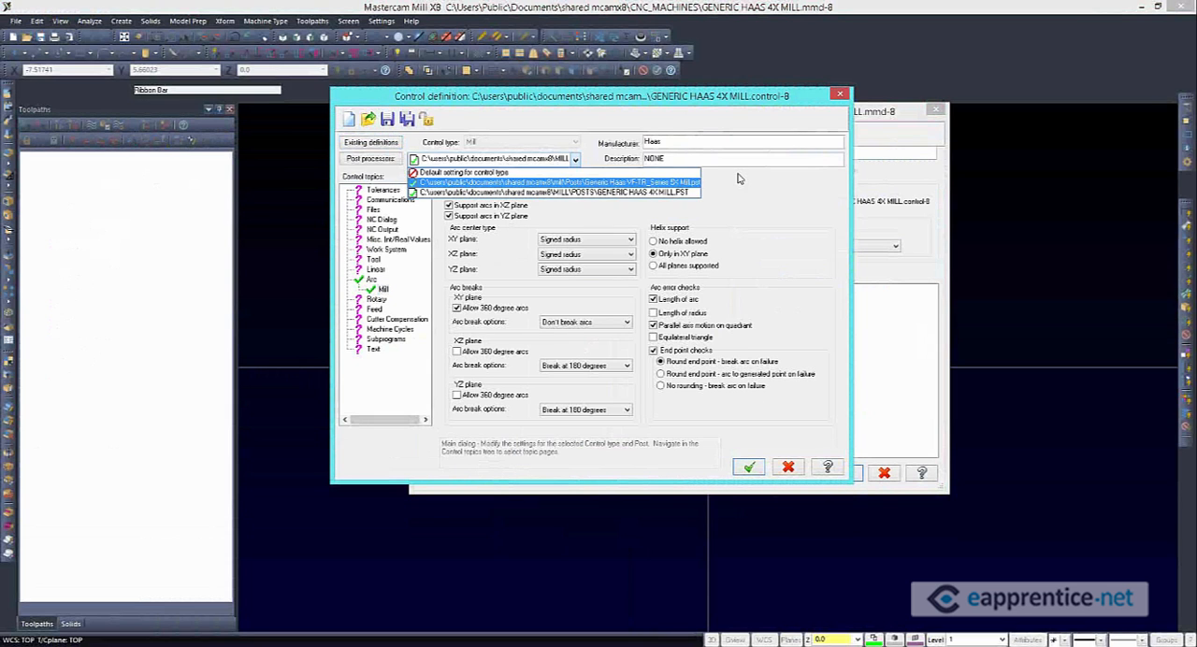
left_click(775, 460)
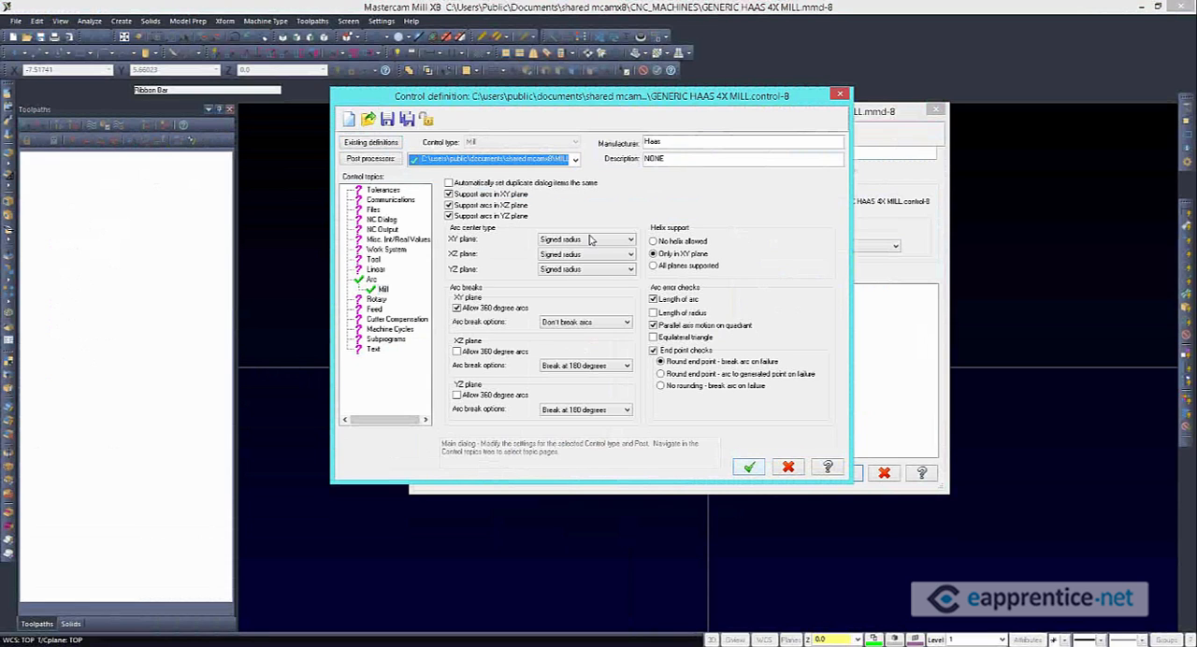
Save the GENERIC HAAS 4X MILL machine definition and replace Machine Group-1's machine with it
left_click(466, 135)
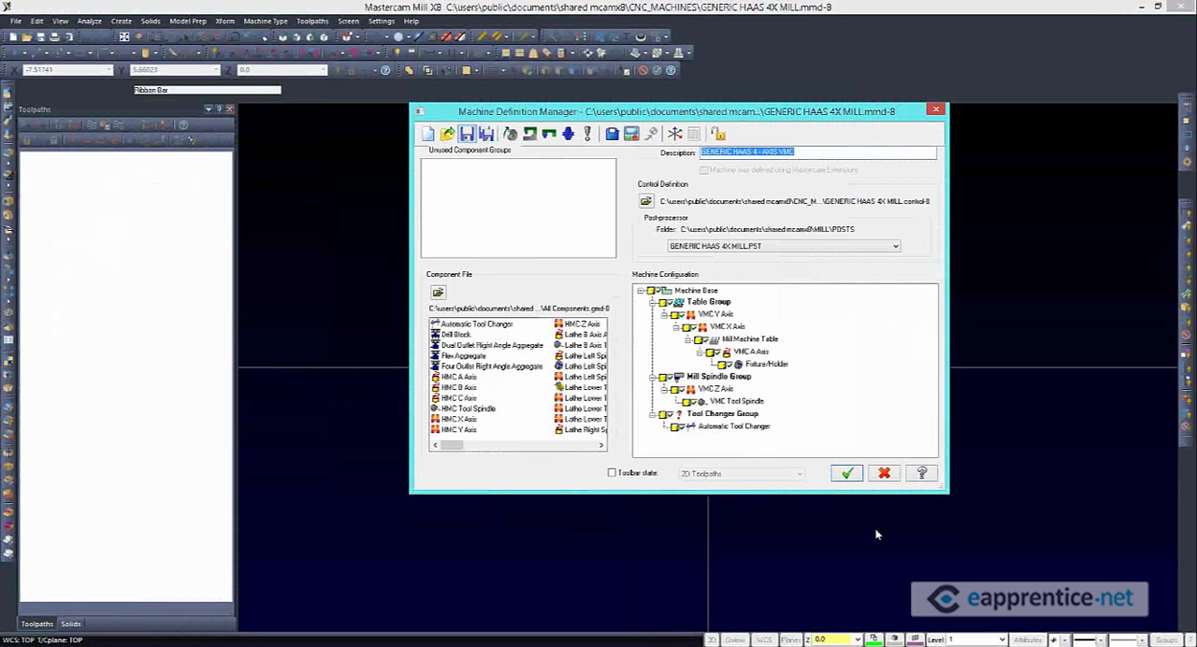
left_click(847, 474)
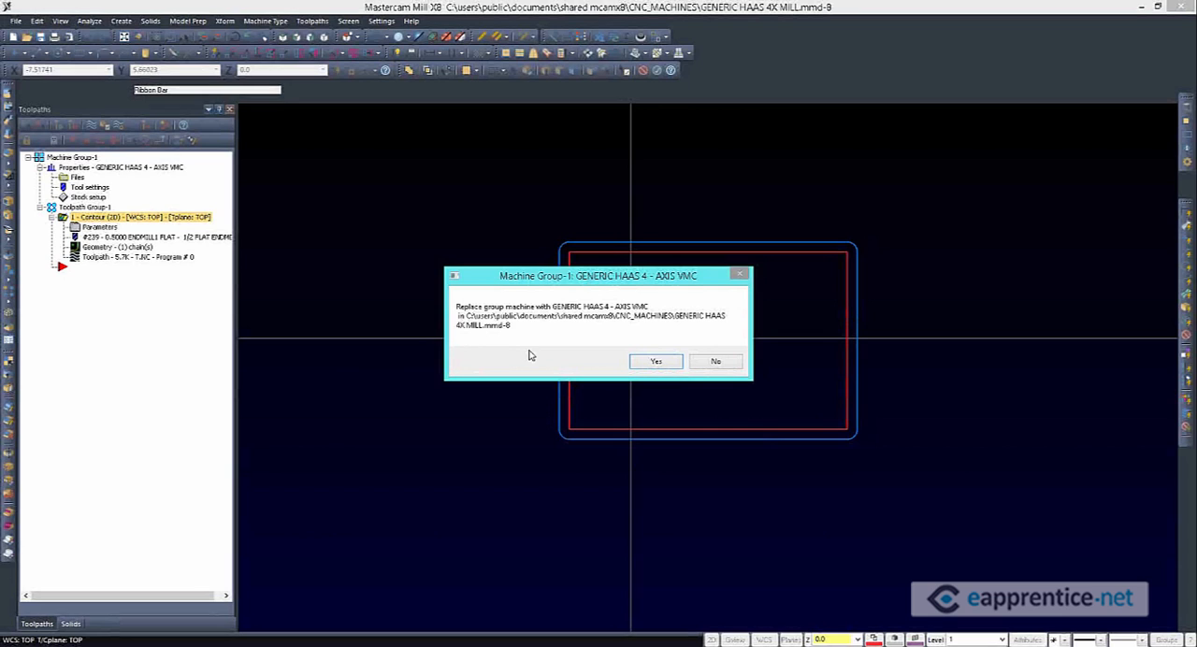
left_click(658, 361)
Post the contour toolpath, overwriting T.NC and reloading the file in Code Expert
left_click(148, 128)
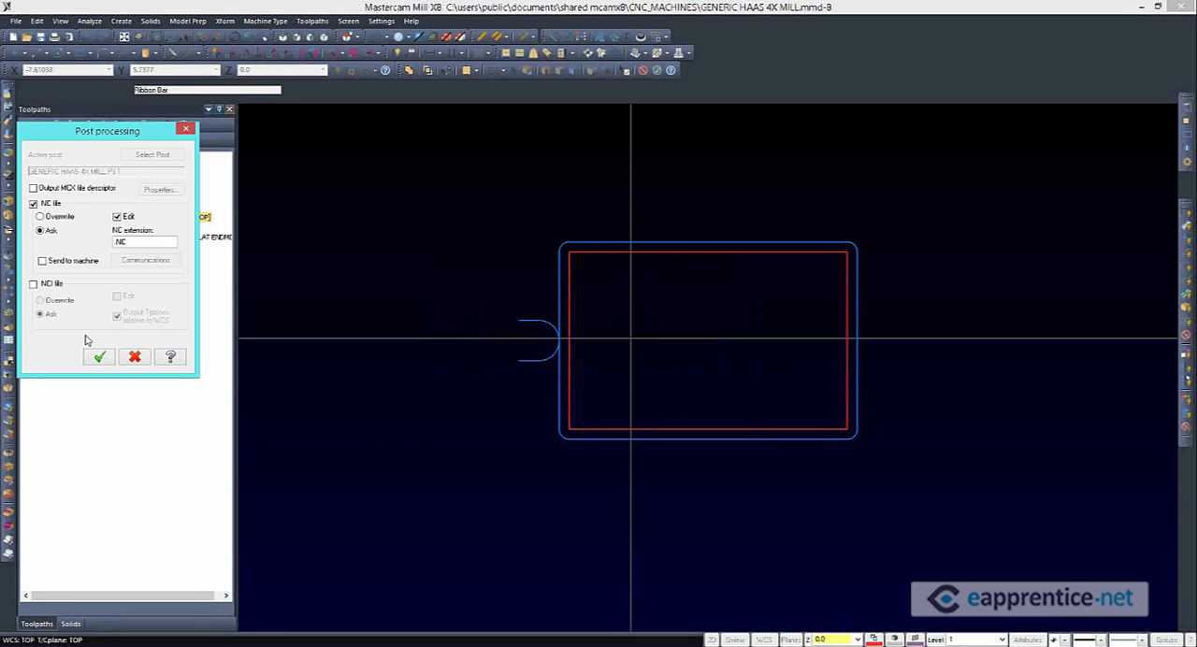
left_click(58, 218)
left_click(99, 358)
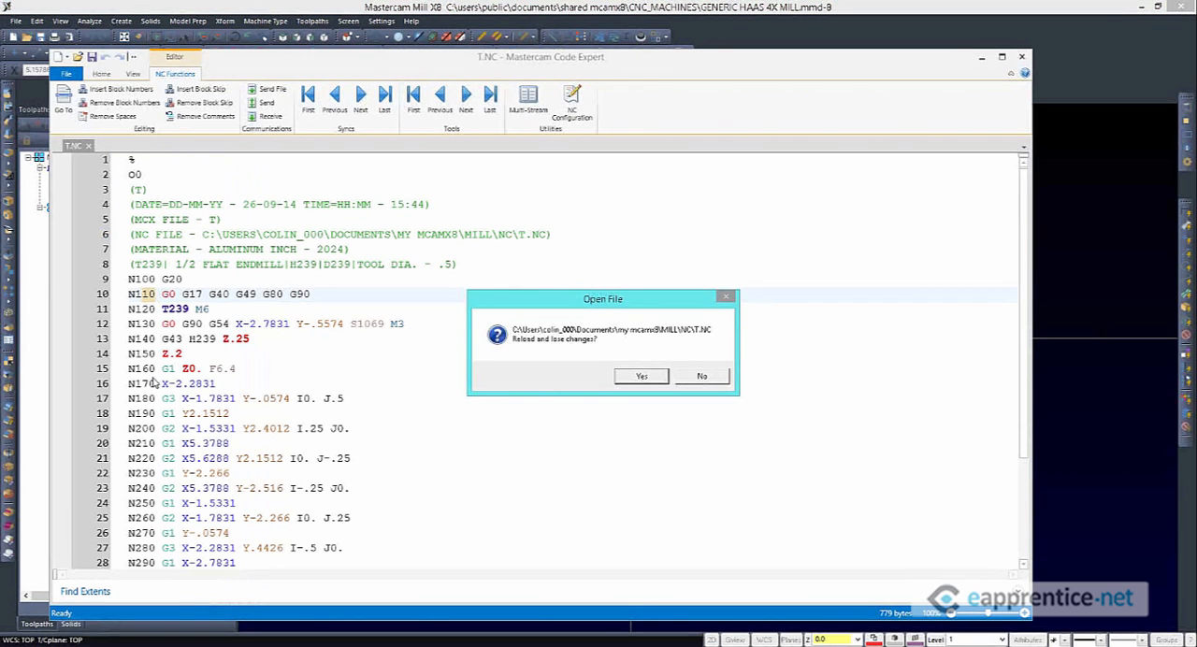
left_click(639, 376)
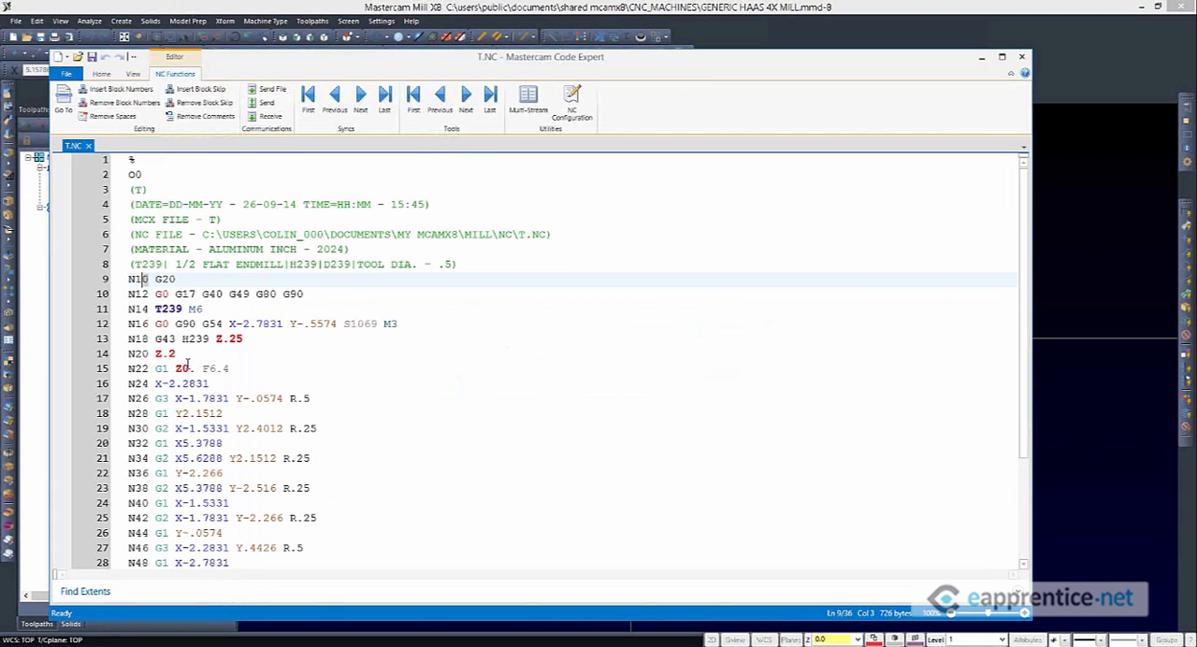
Review the sequence numbers and arc radius output in T.NC, and go back to Mastercam
left_click_drag(142, 279, 129, 280)
left_click(336, 400)
scroll(337, 457, "down", 2)
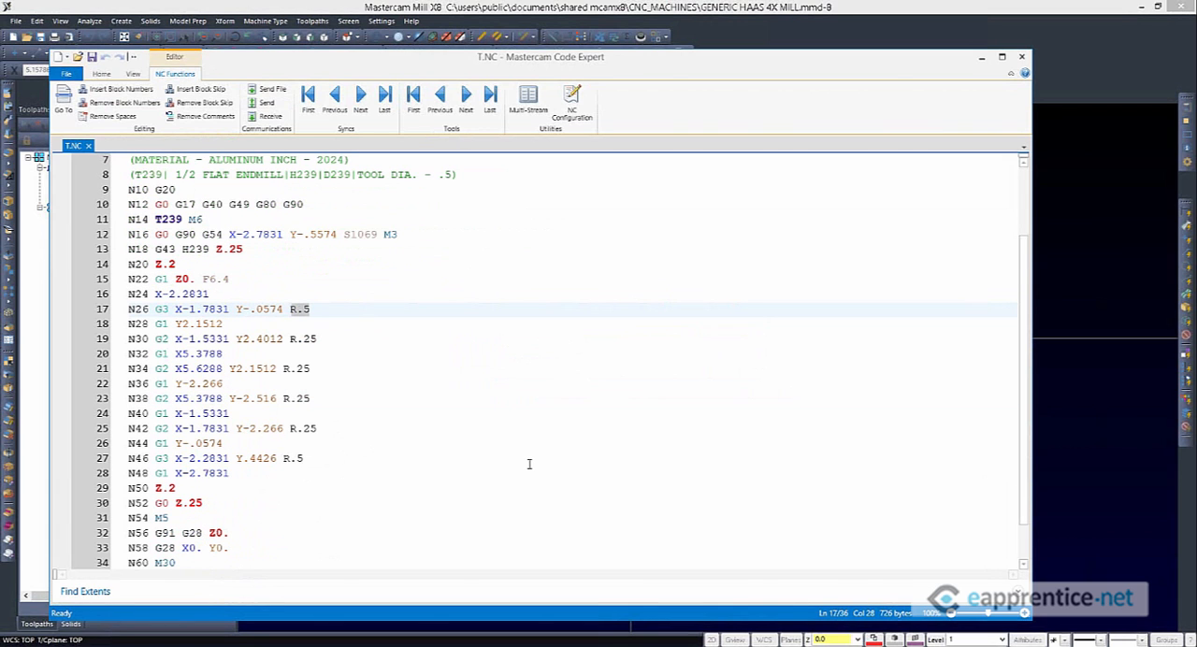
left_click(1084, 439)
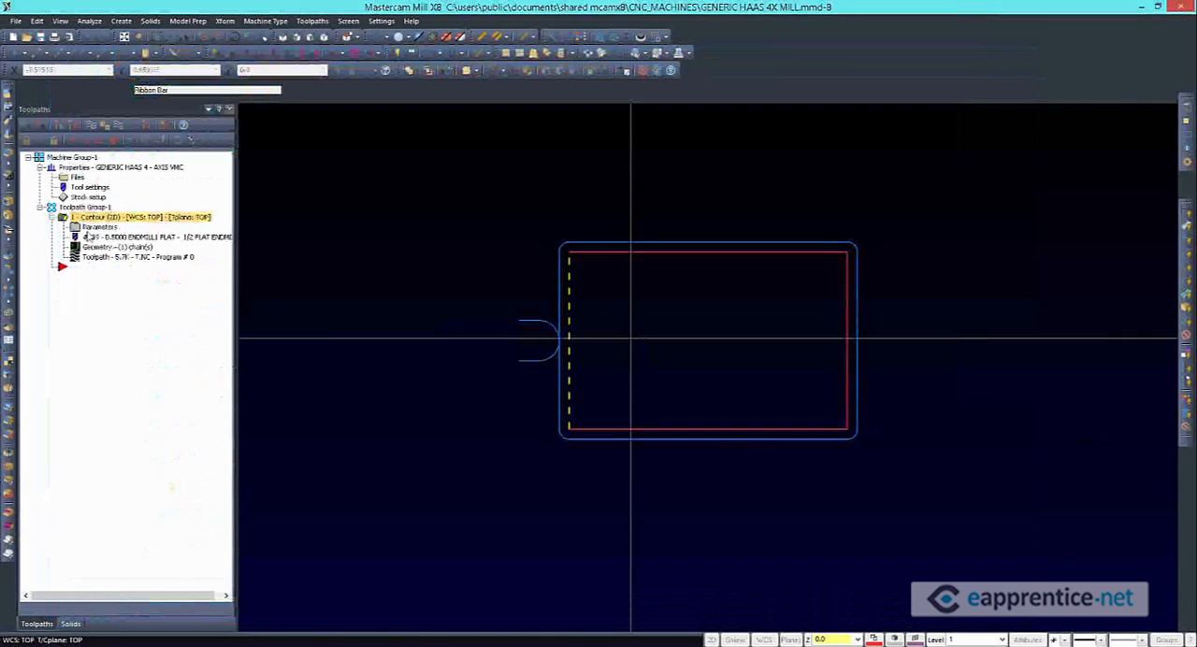
In the machine group's control definition, turn off sequence number output, enter 0 spaces between NC addresses and save the changes
left_click(71, 178)
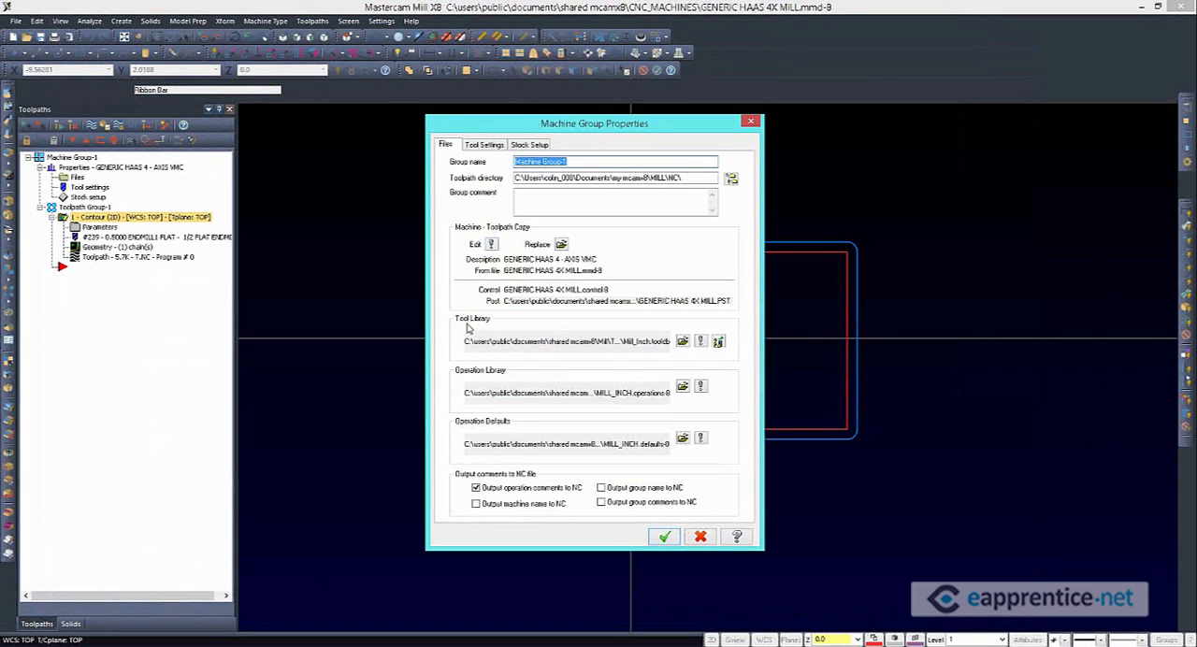
left_click(491, 244)
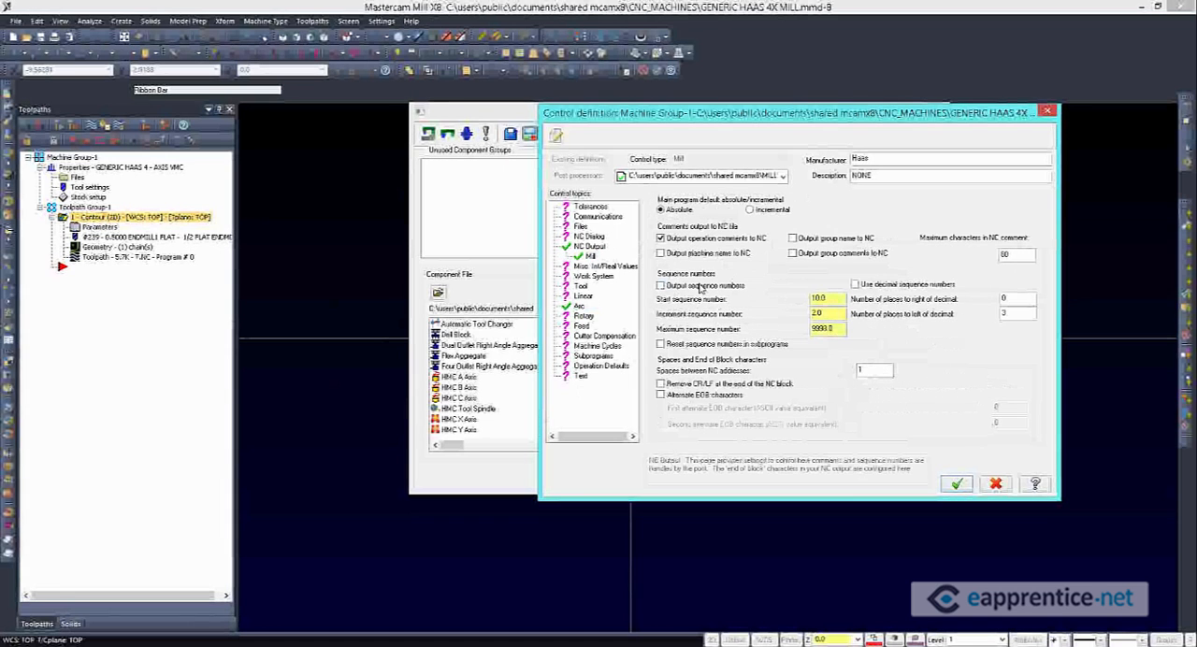
left_click_drag(862, 372, 821, 375)
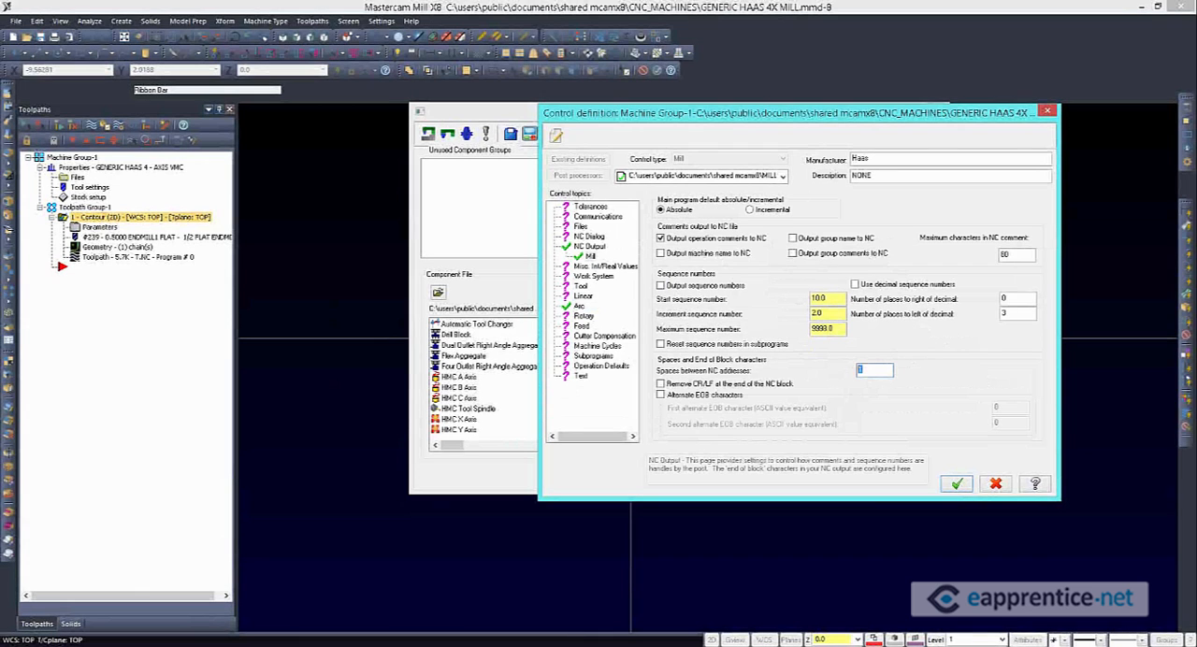
type("0")
left_click(956, 483)
left_click(653, 356)
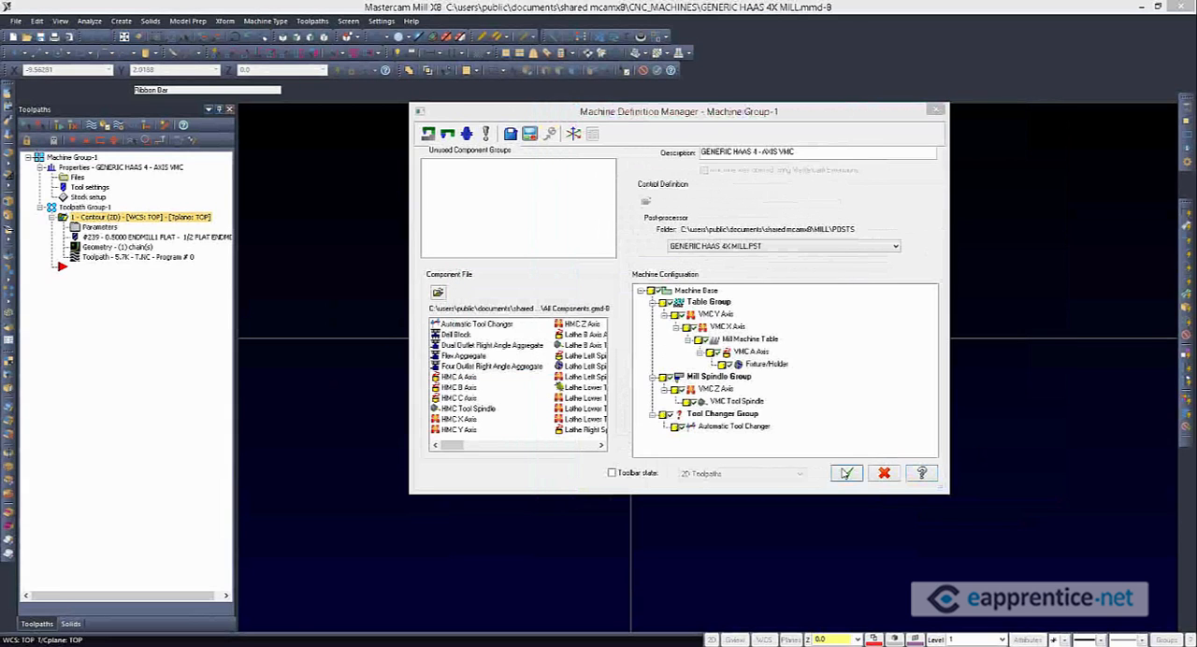
left_click(846, 473)
left_click(666, 537)
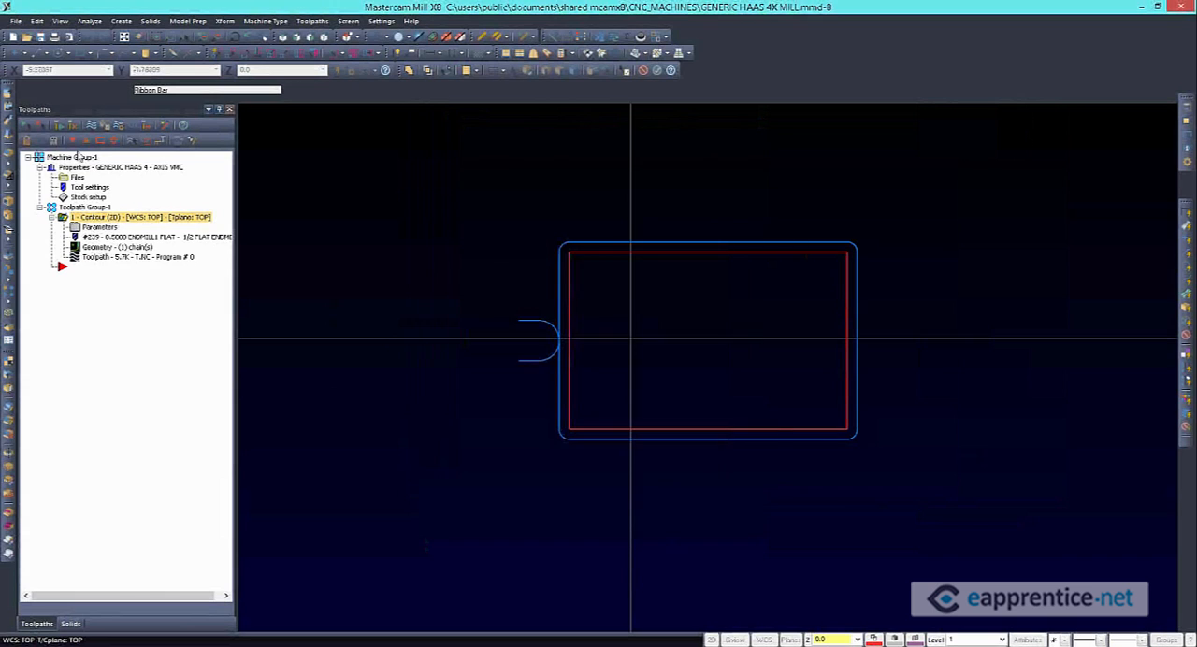
Post the contour toolpath again over T.NC, reload it and check the code's line numbering and spacing
left_click(136, 126)
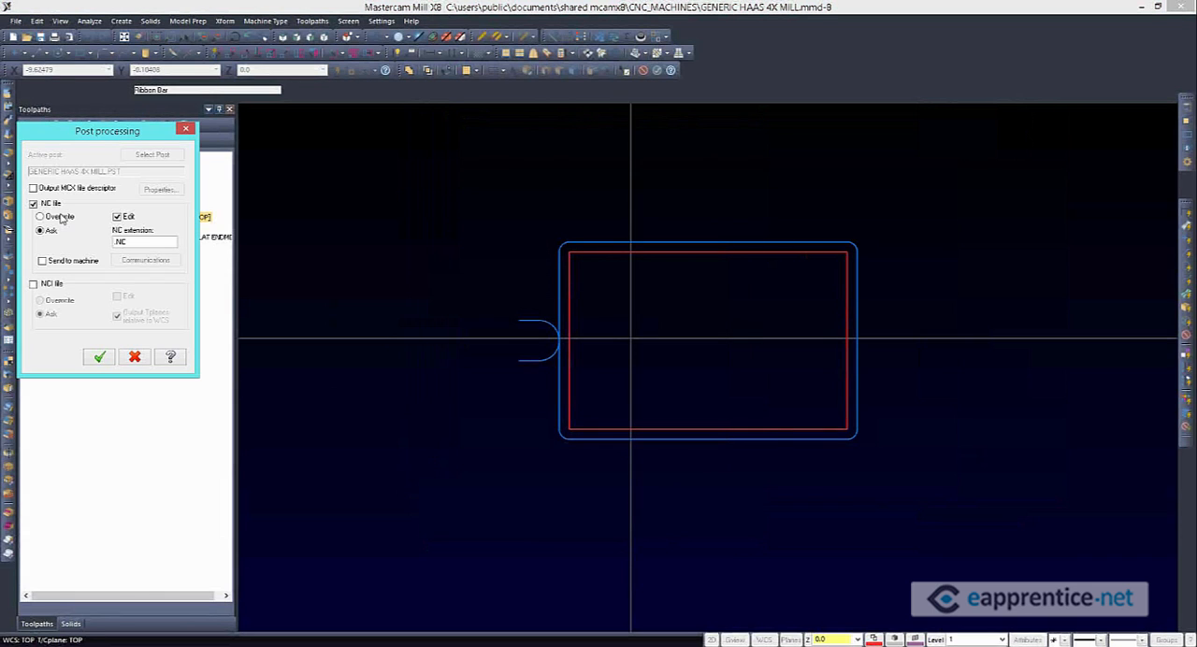
left_click(61, 217)
key("Return")
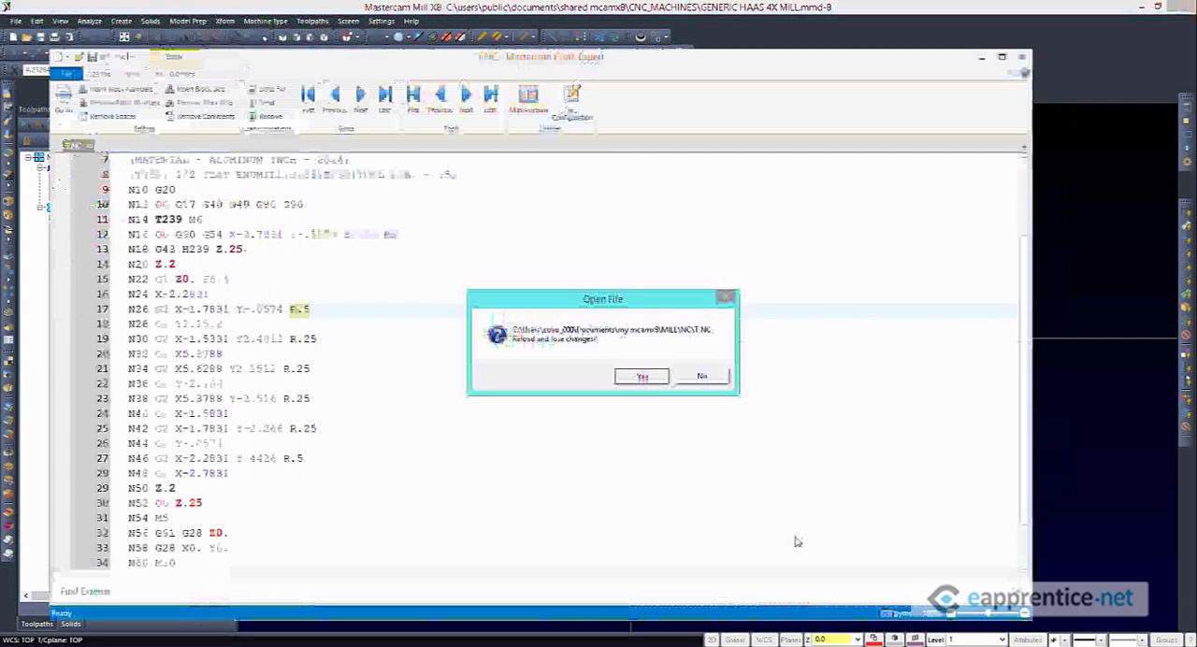
key("Return")
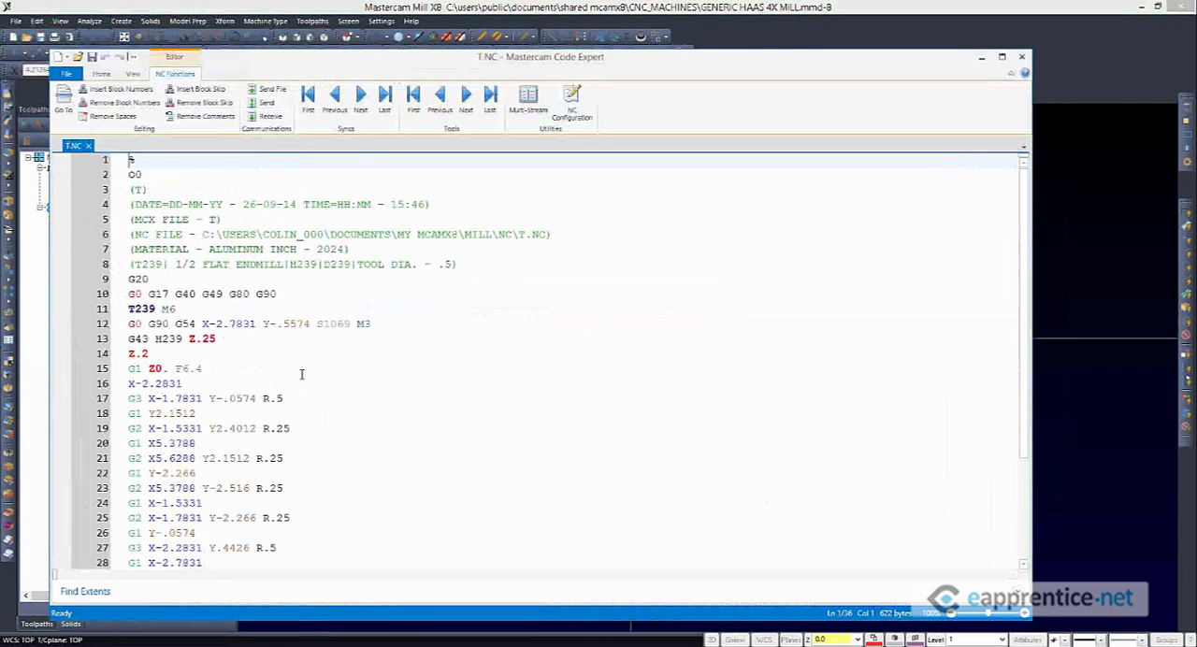
scroll(301, 374, "down", 1)
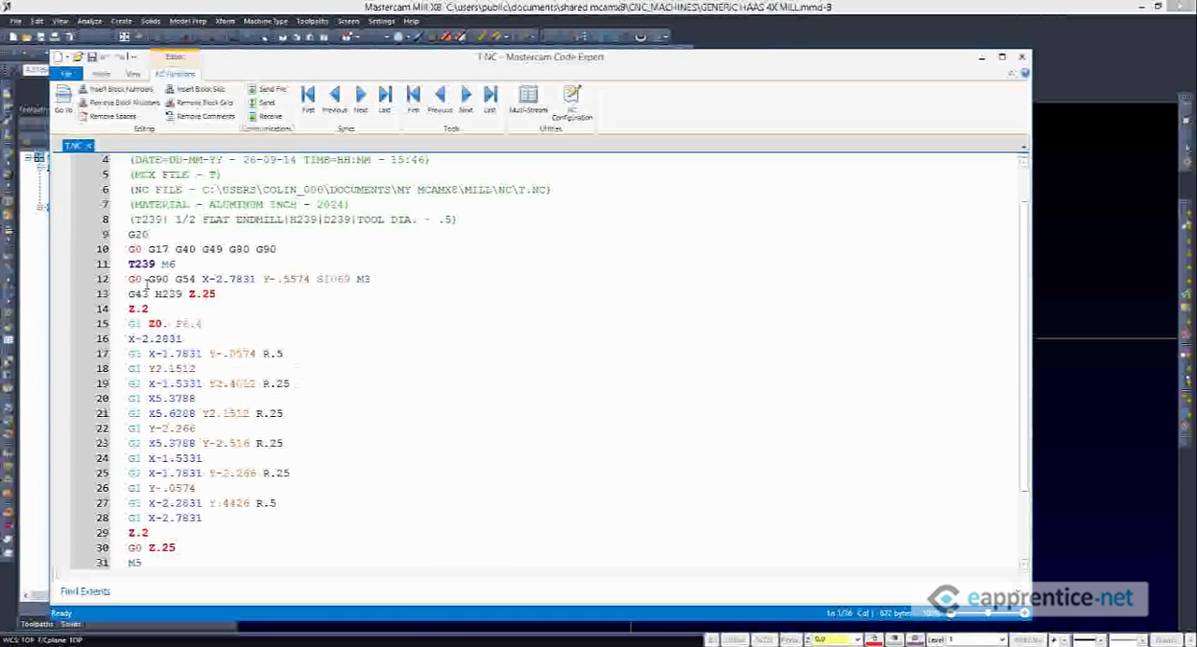
left_click(201, 368)
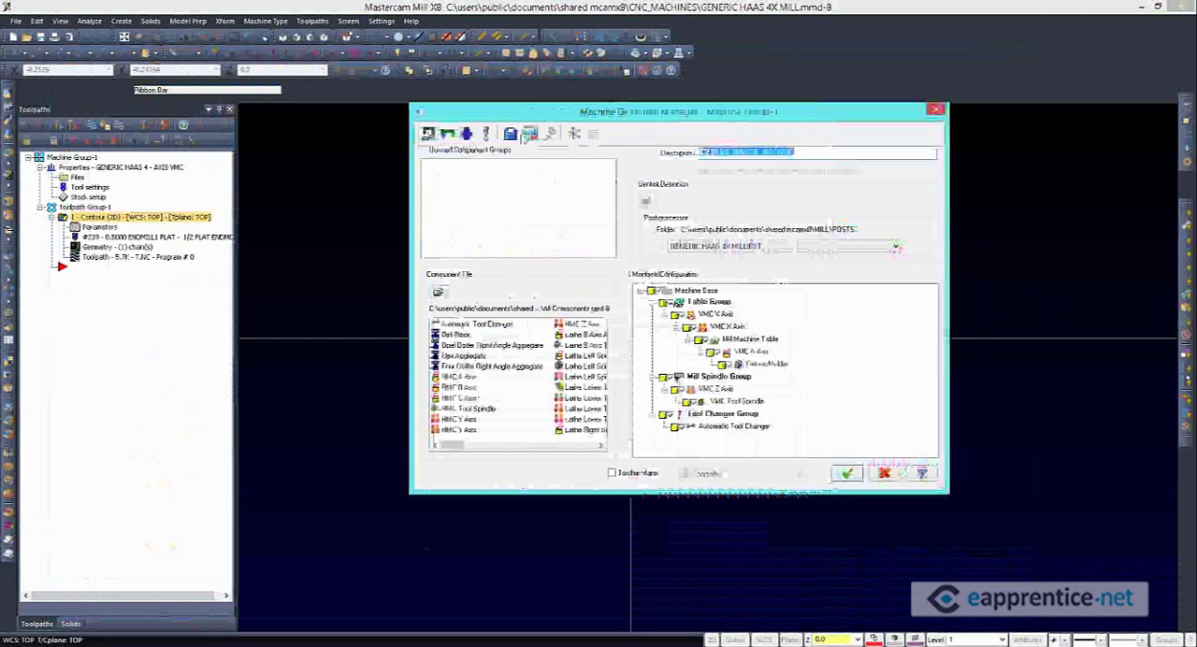
Reopen the machine group's control definition, leave 0 as the spaces between NC addresses and save the changes for the group
left_click(531, 135)
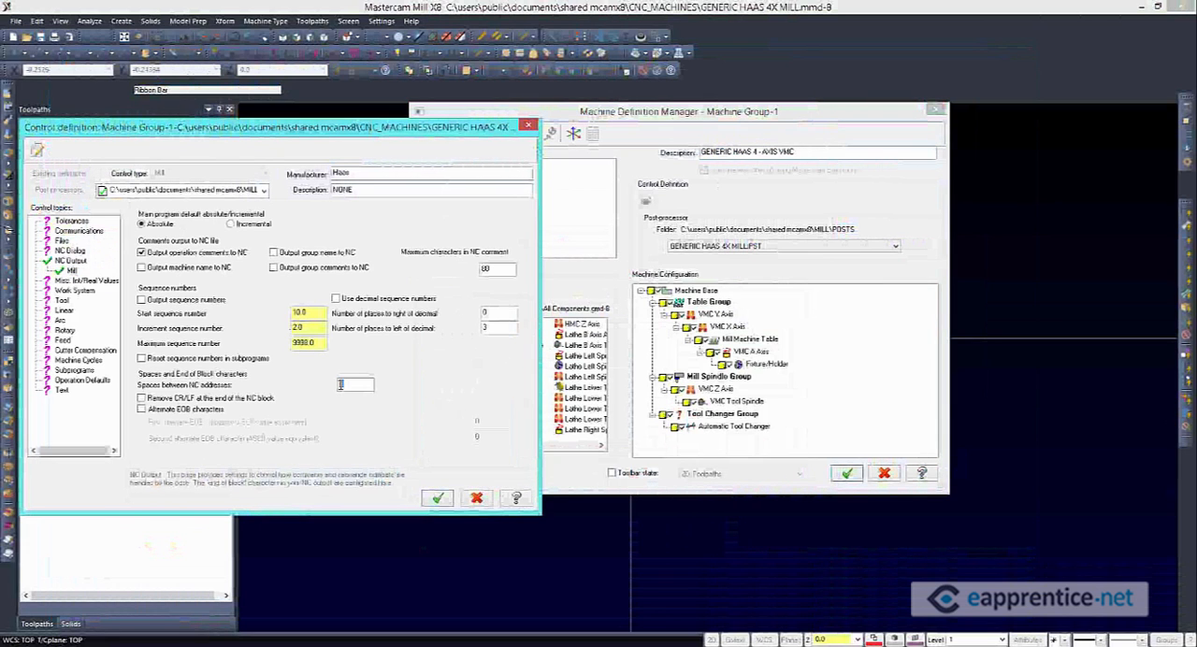
left_click(438, 498)
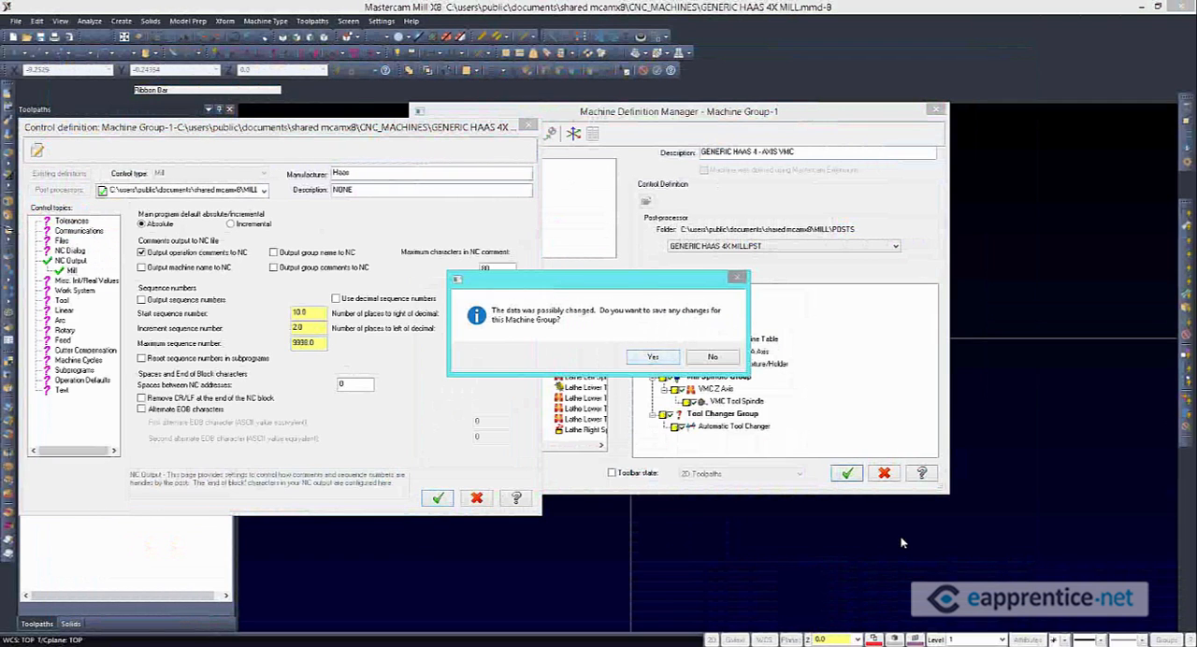
left_click(848, 473)
left_click(663, 536)
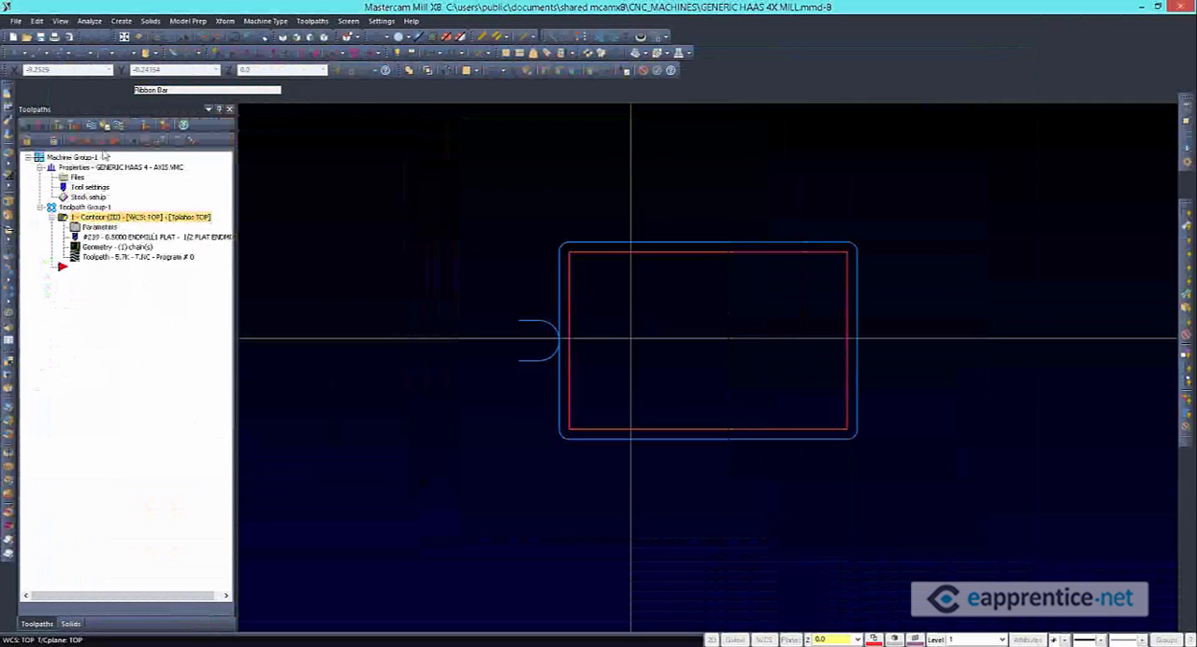
Repost the contour toolpath over T.NC, inspect the spacing between addresses in the reloaded code and return to Mastercam
left_click(132, 126)
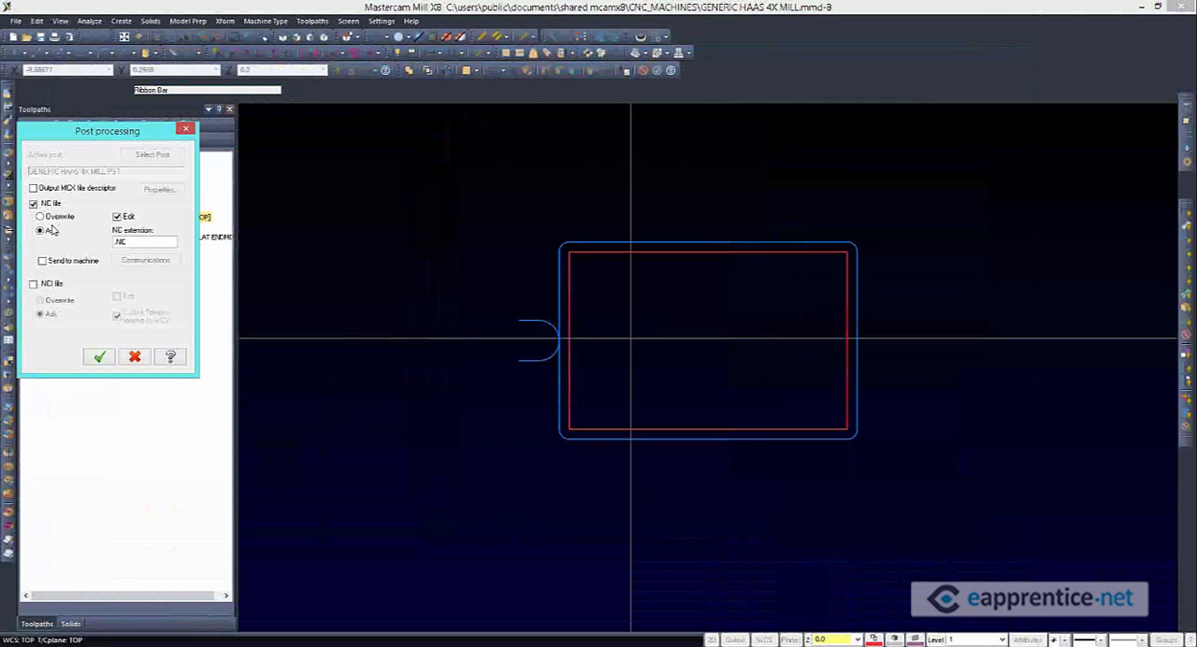
left_click(53, 217)
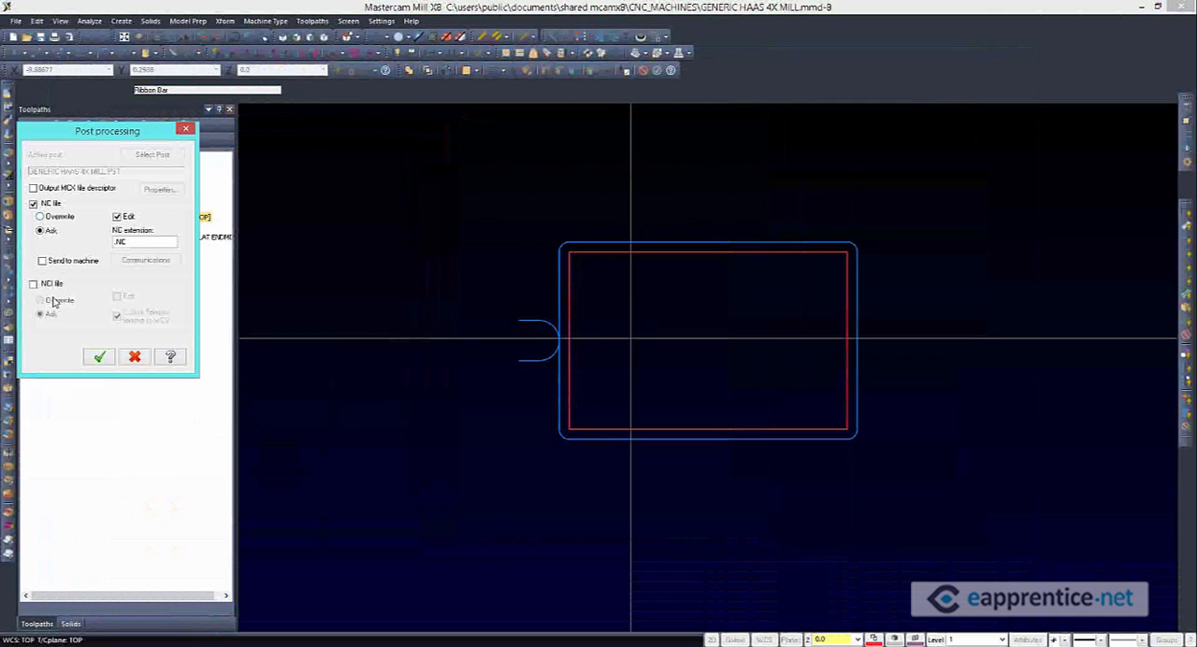
left_click(99, 358)
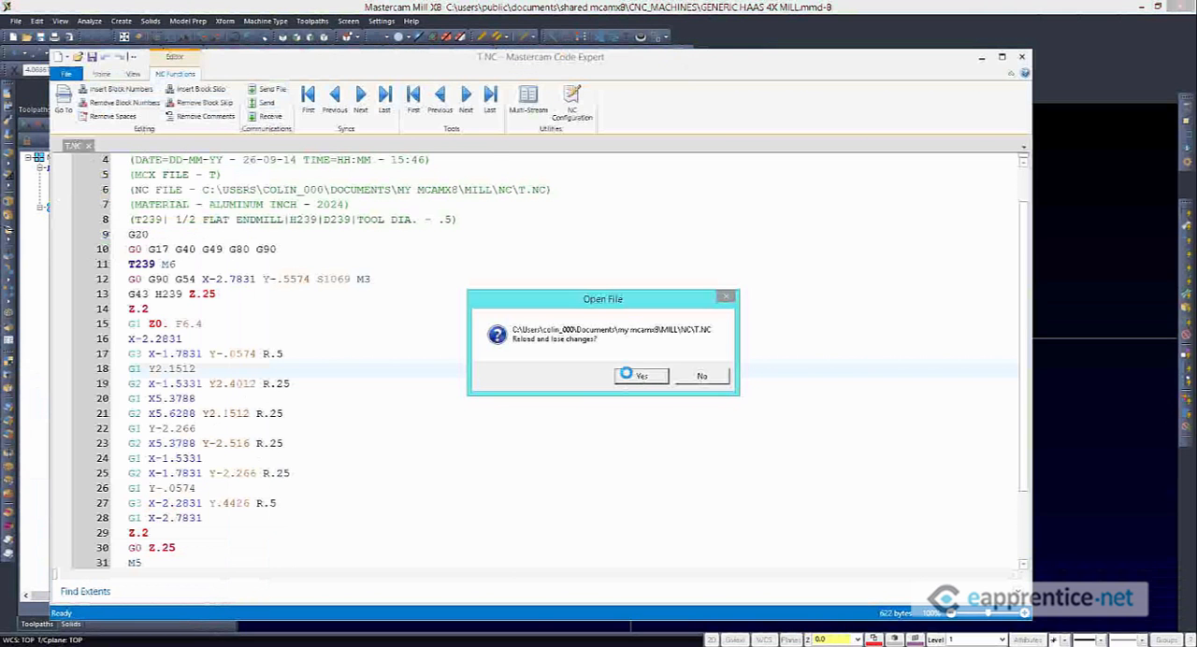
left_click(636, 375)
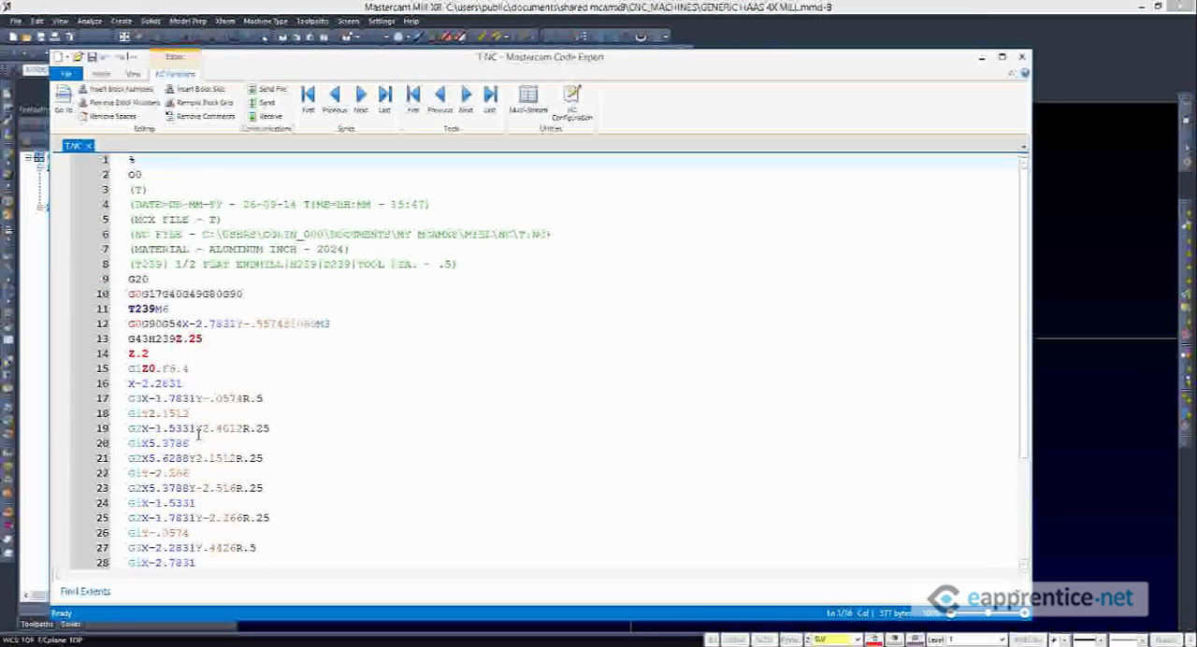
left_click(1105, 481)
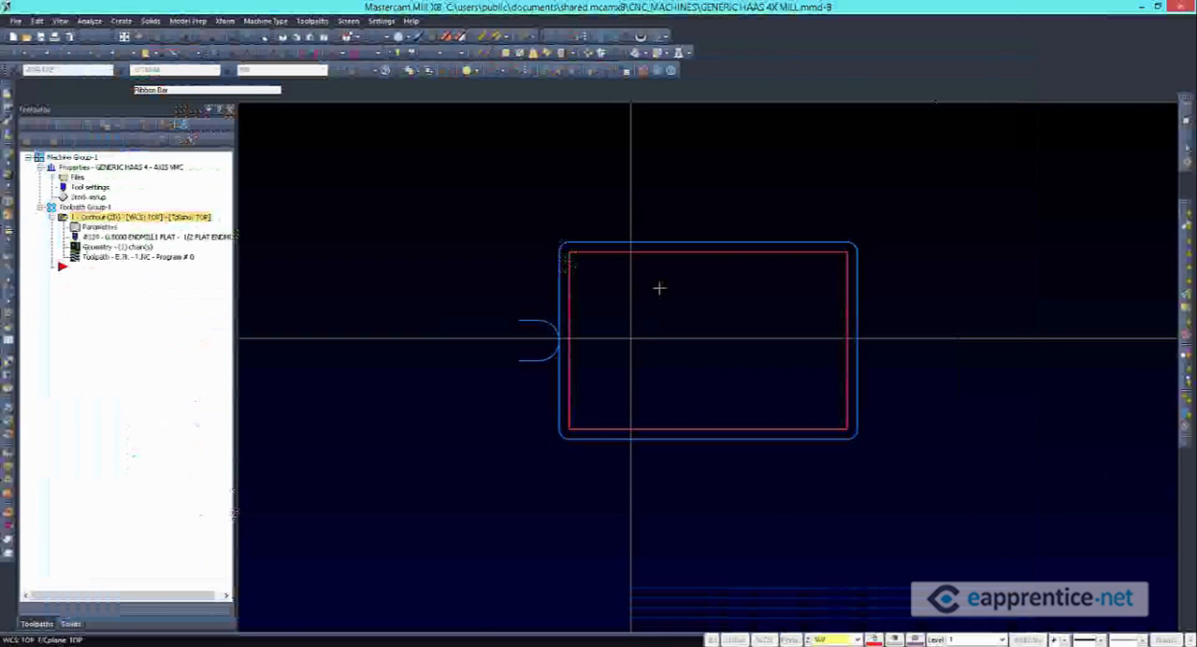